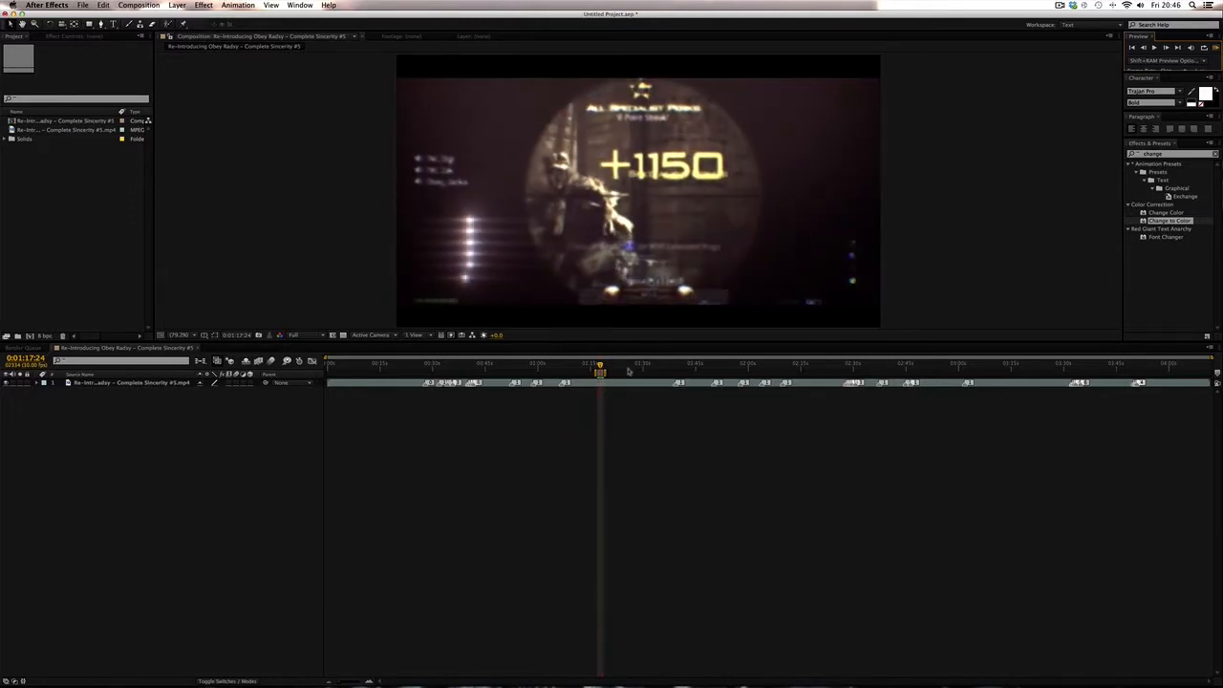
- Scrub through the existing montage composition and play its preview
drag(776, 365, 851, 368)
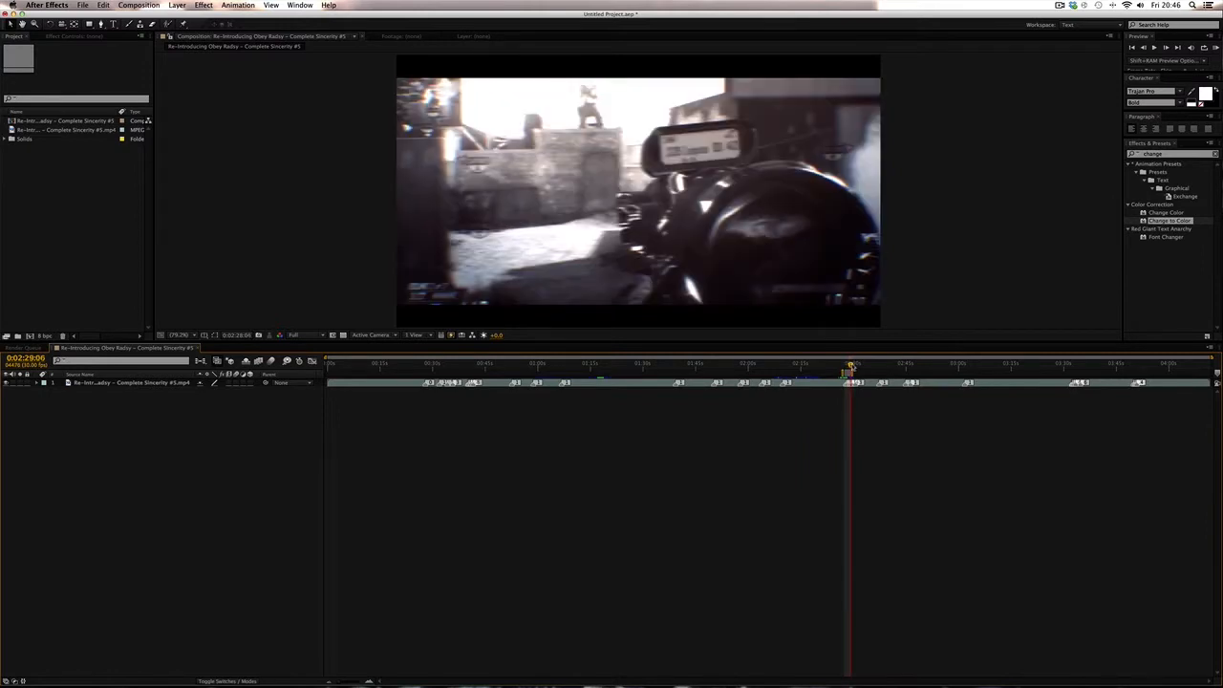
click(1215, 48)
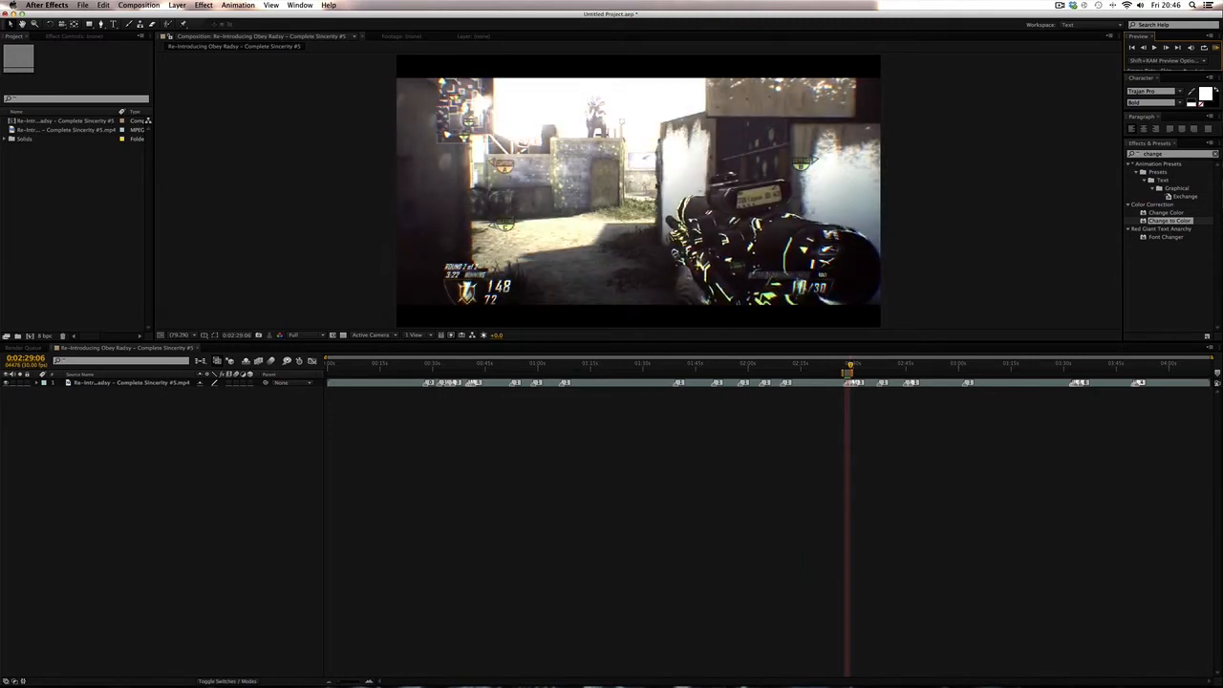
- Import Random QF.mp4 from the Desktop folder into the project
mouse_move(231, 676)
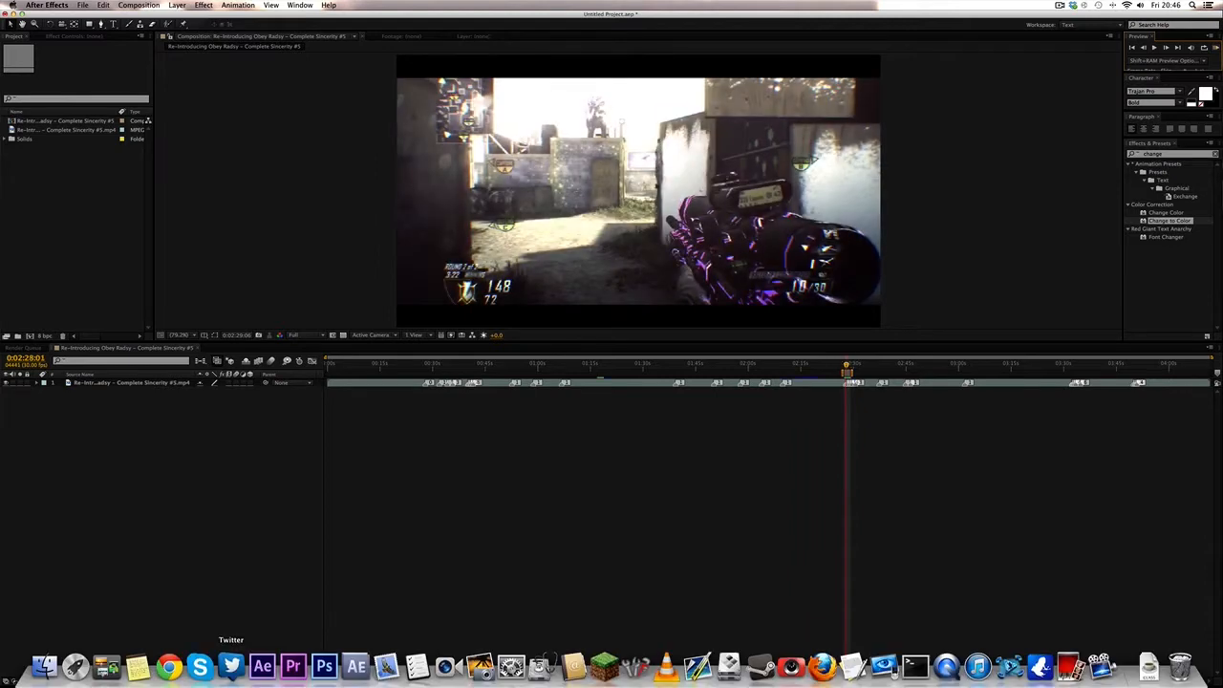
click(44, 666)
click(420, 405)
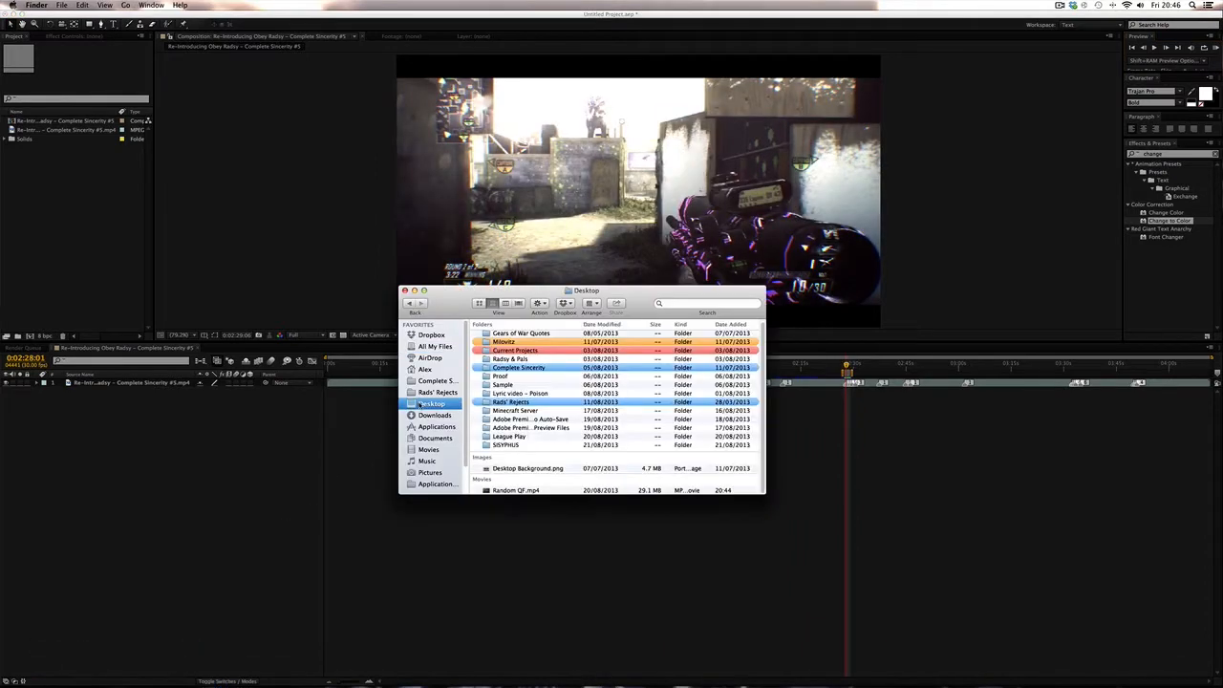
scroll(456, 421, down, 2)
drag(510, 494, 116, 236)
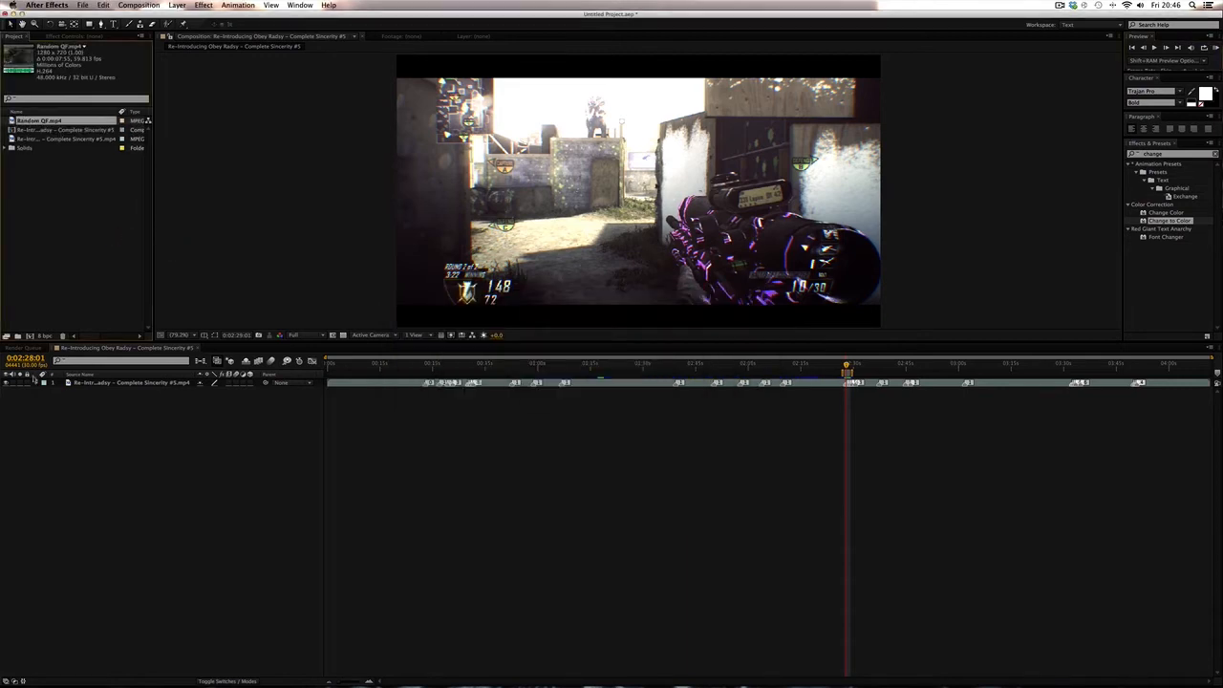
- Create a composition from Random QF.mp4 and split its layer at about 0:00:05:53
click(32, 337)
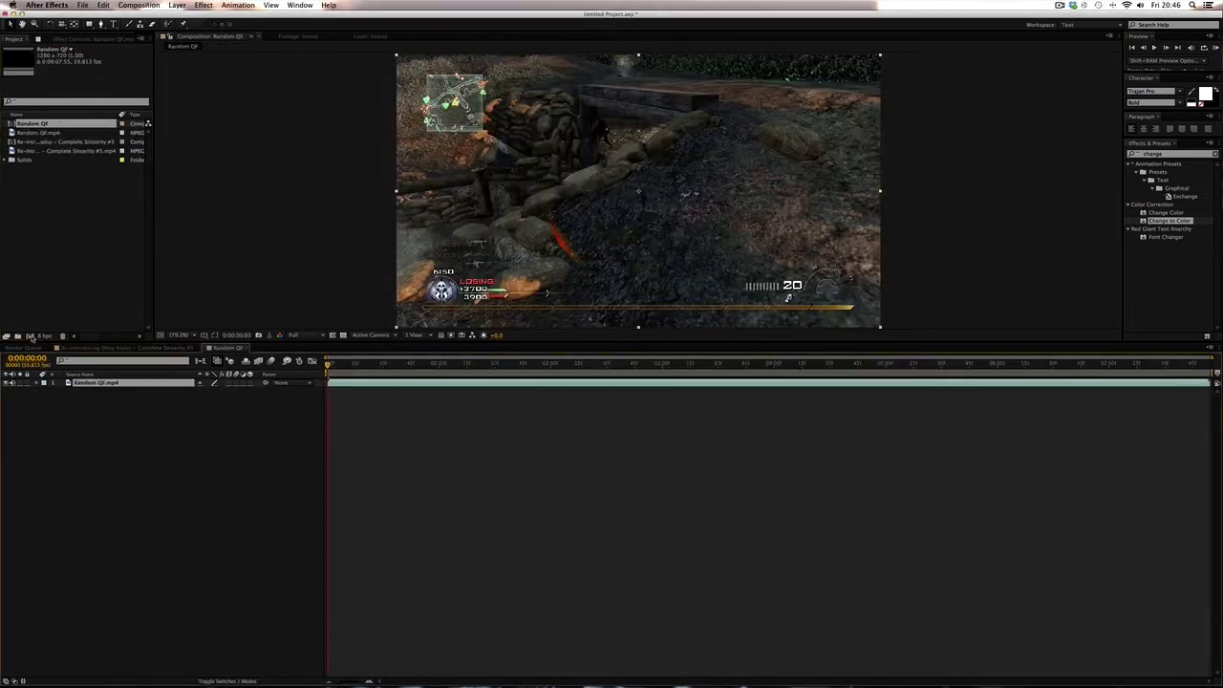
drag(405, 364, 984, 392)
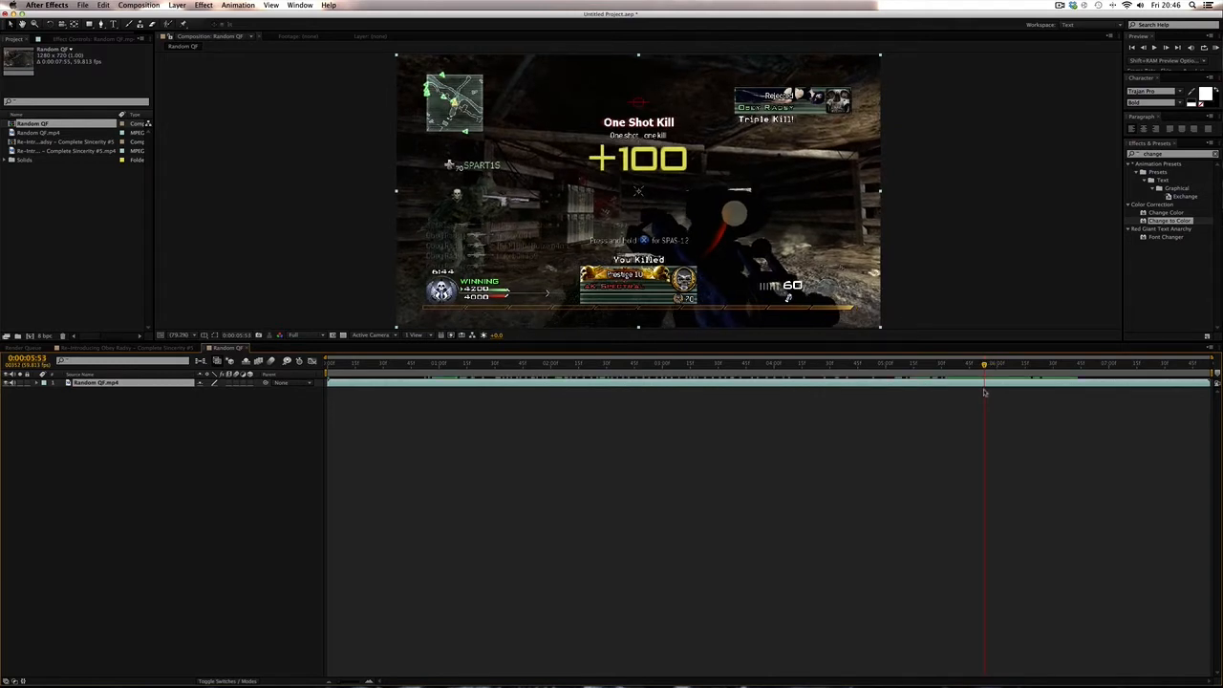
key(super+shift+d)
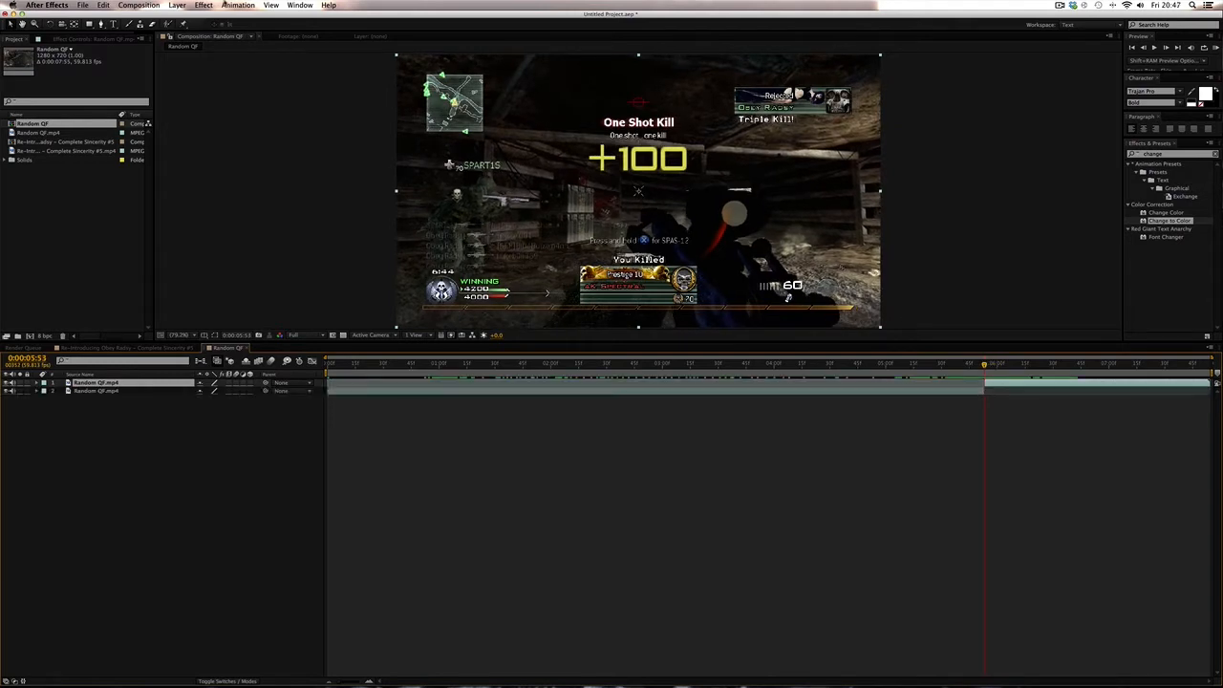
- Apply the Twixtor Pro effect from RE:Vision Plug-ins to the upper split layer
click(206, 5)
mouse_move(268, 233)
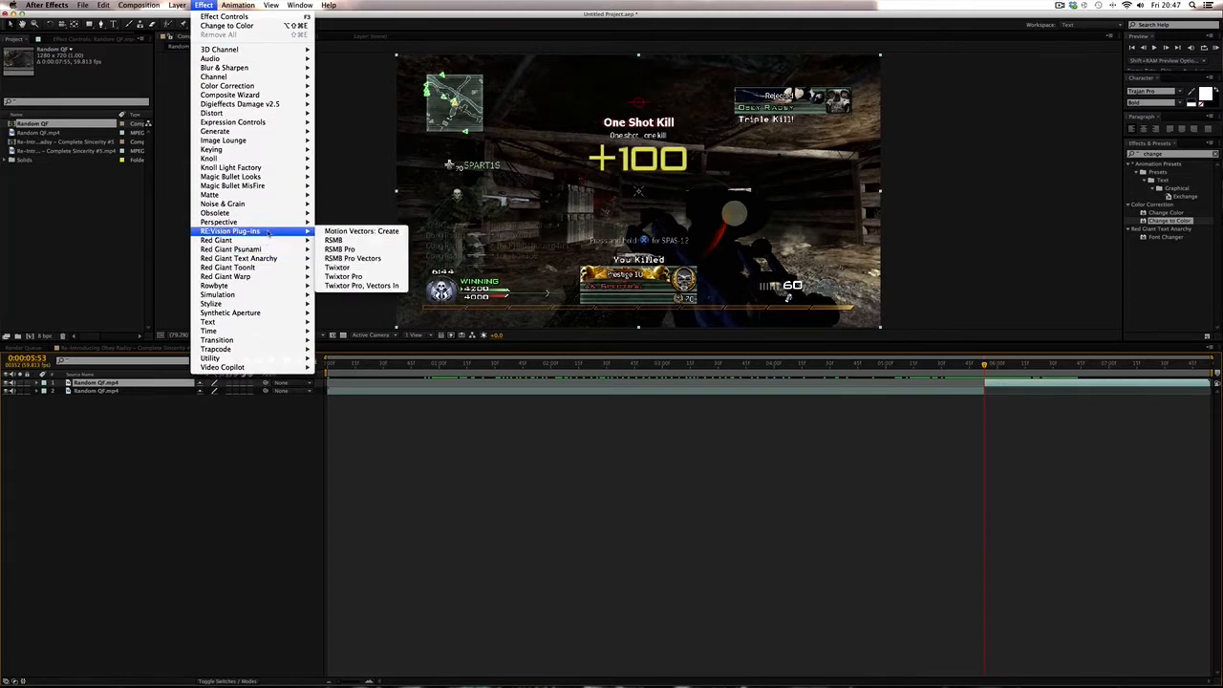
click(1003, 516)
click(205, 5)
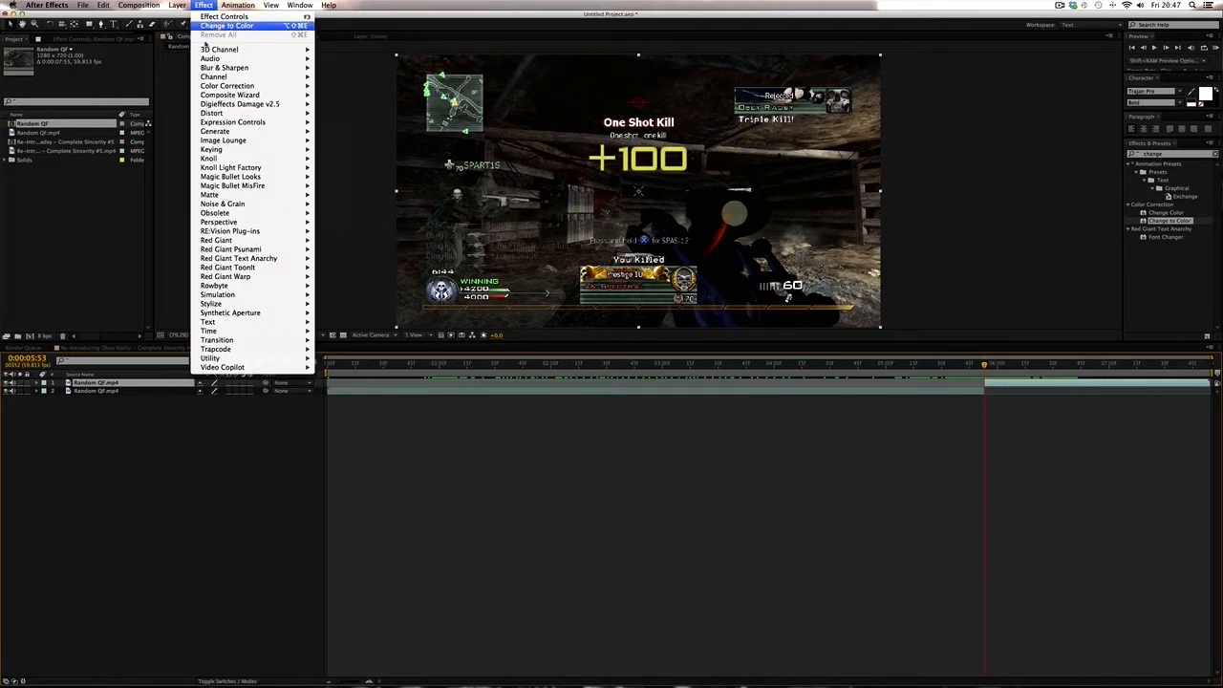
mouse_move(256, 231)
click(381, 276)
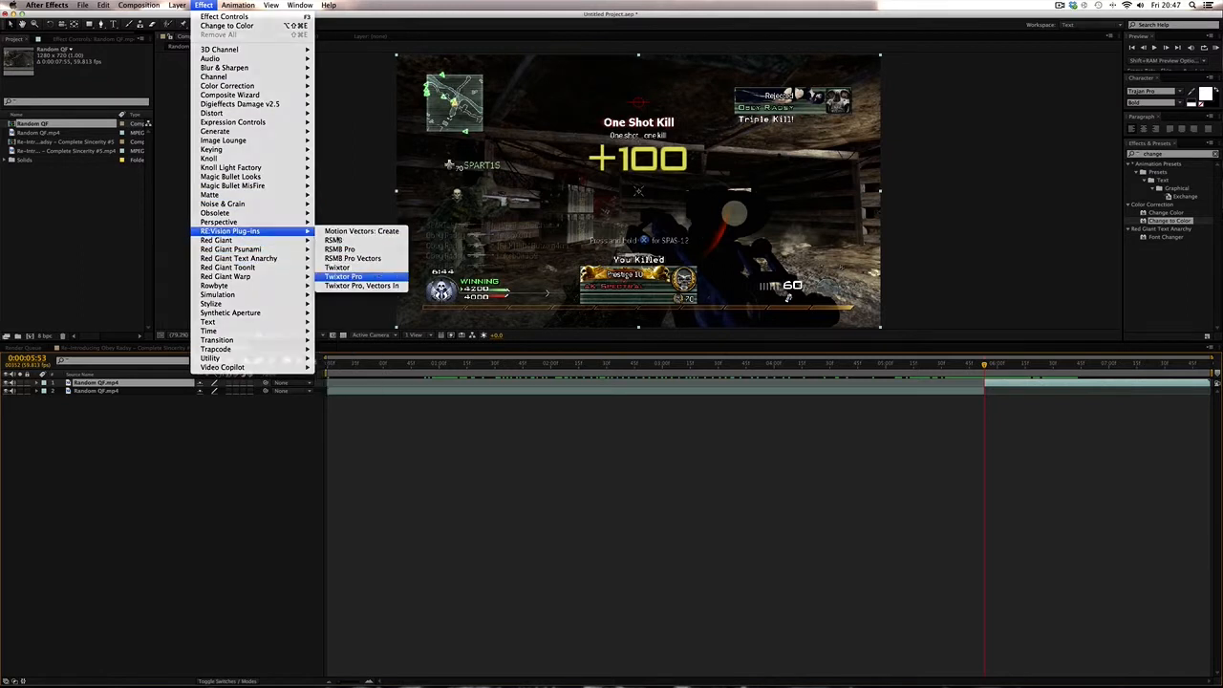
- Check the footage's frame rate and set Twixtor Pro's Input: Frame Rate to 59.813
text(59.94)
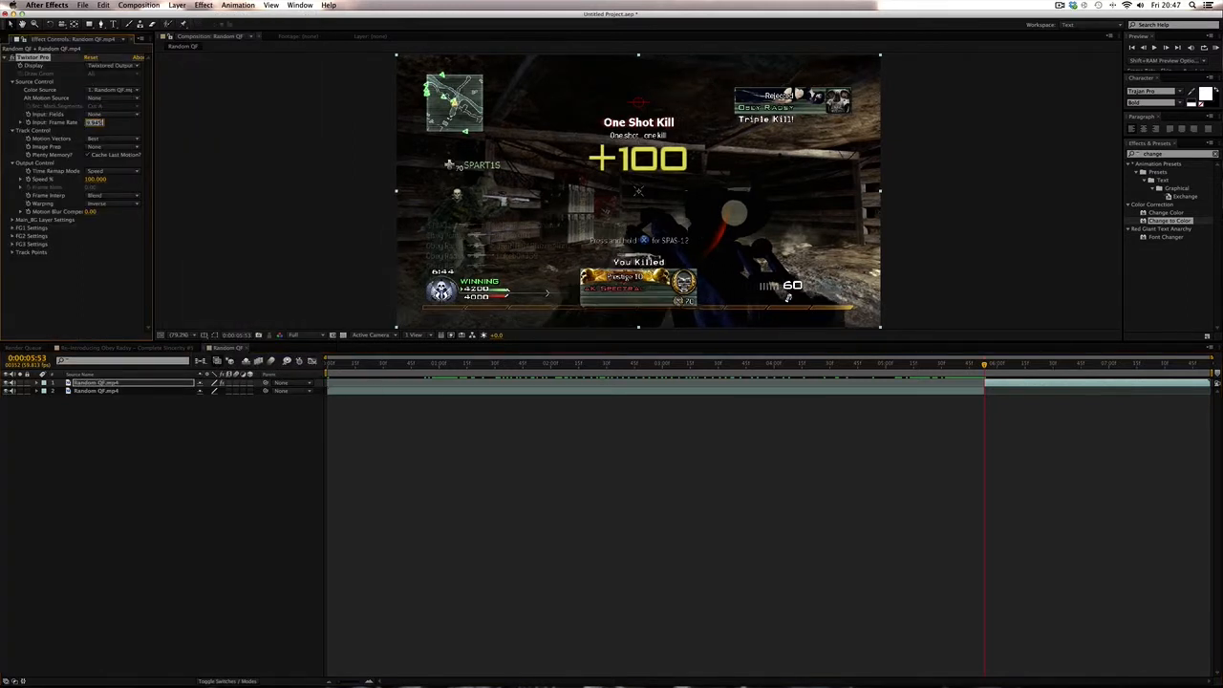
key(Return)
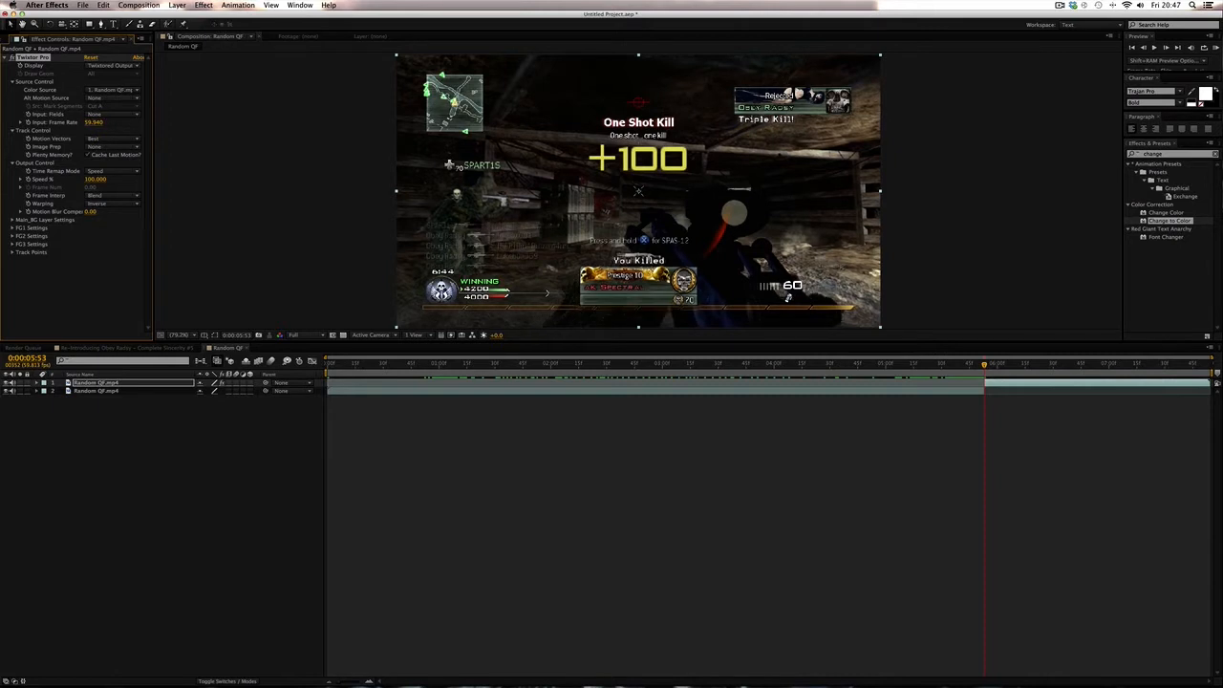
click(13, 38)
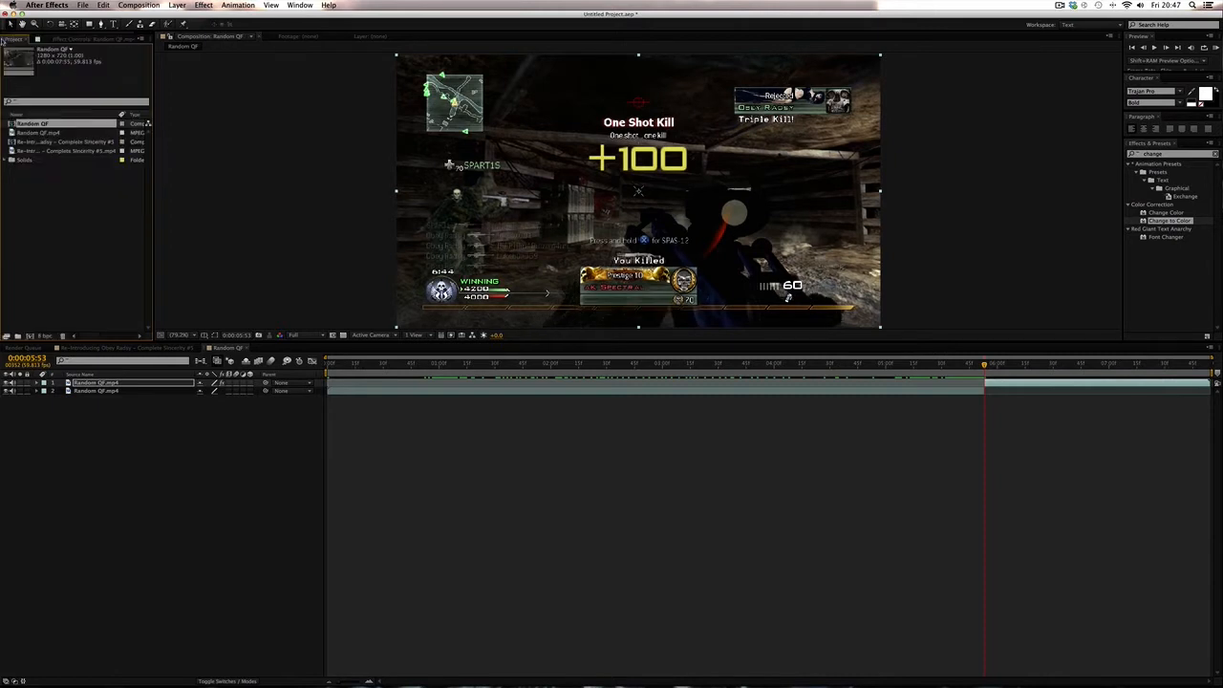
click(49, 132)
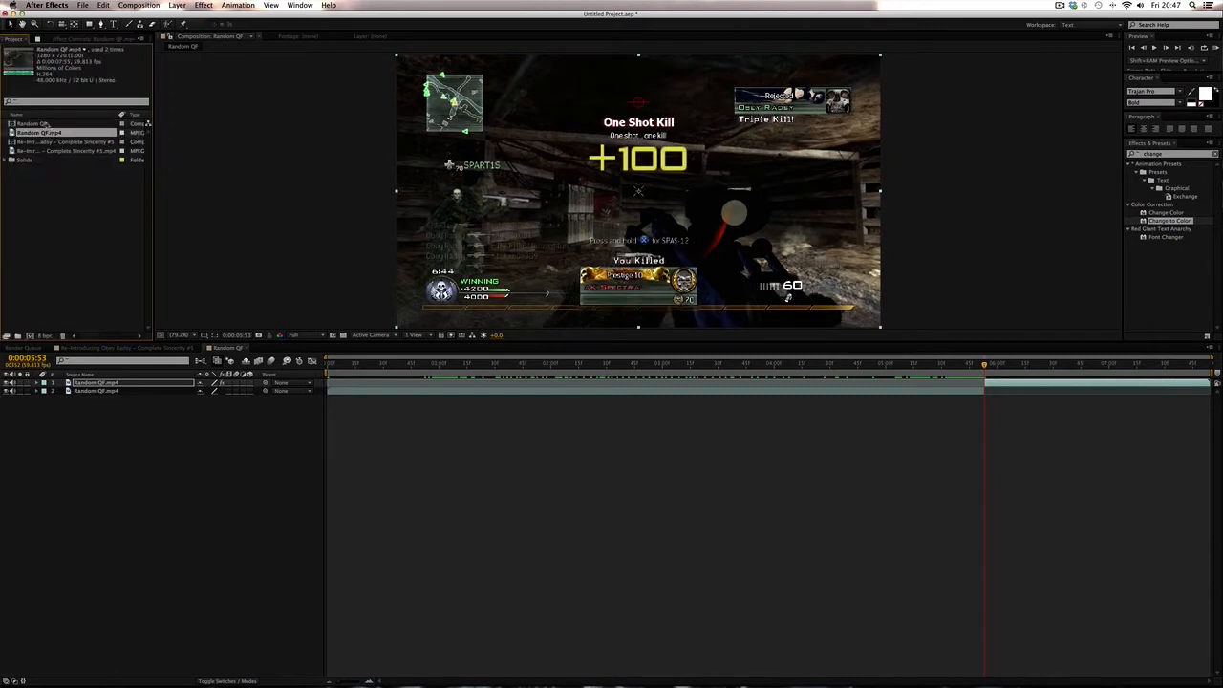
click(80, 41)
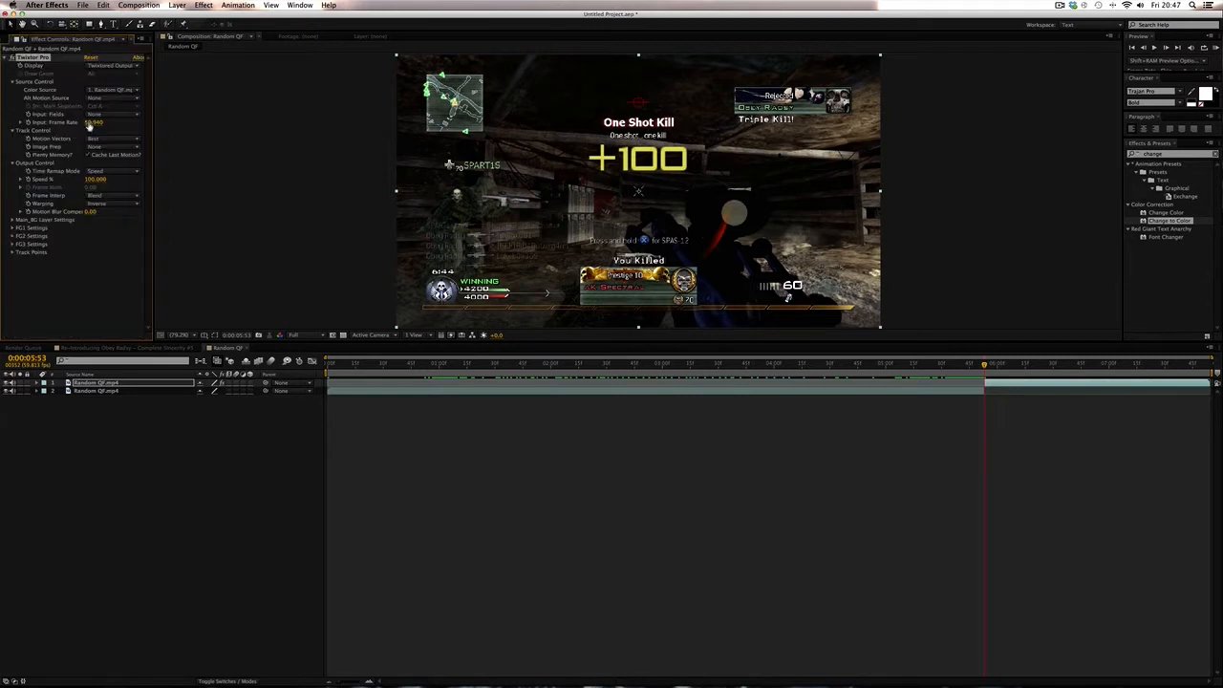
click(93, 122)
key(Return)
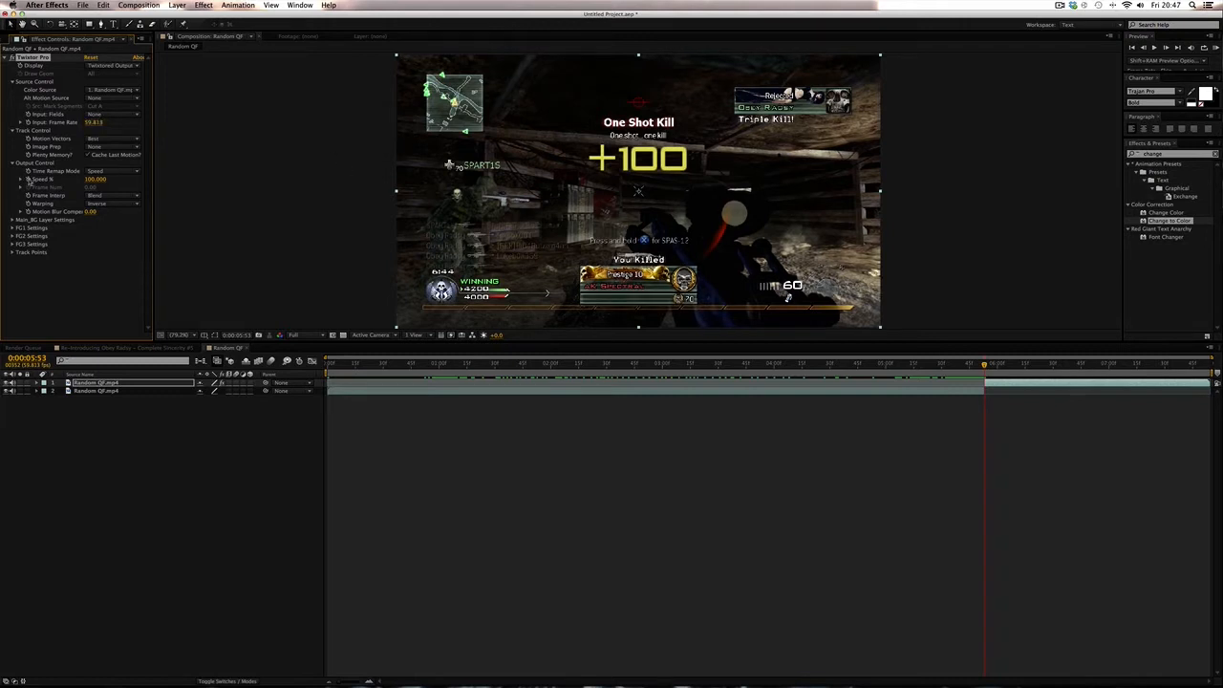
- Set Twixtor Pro's Speed % to 1.2 at about 0:00:06:05
key(space)
key(space)
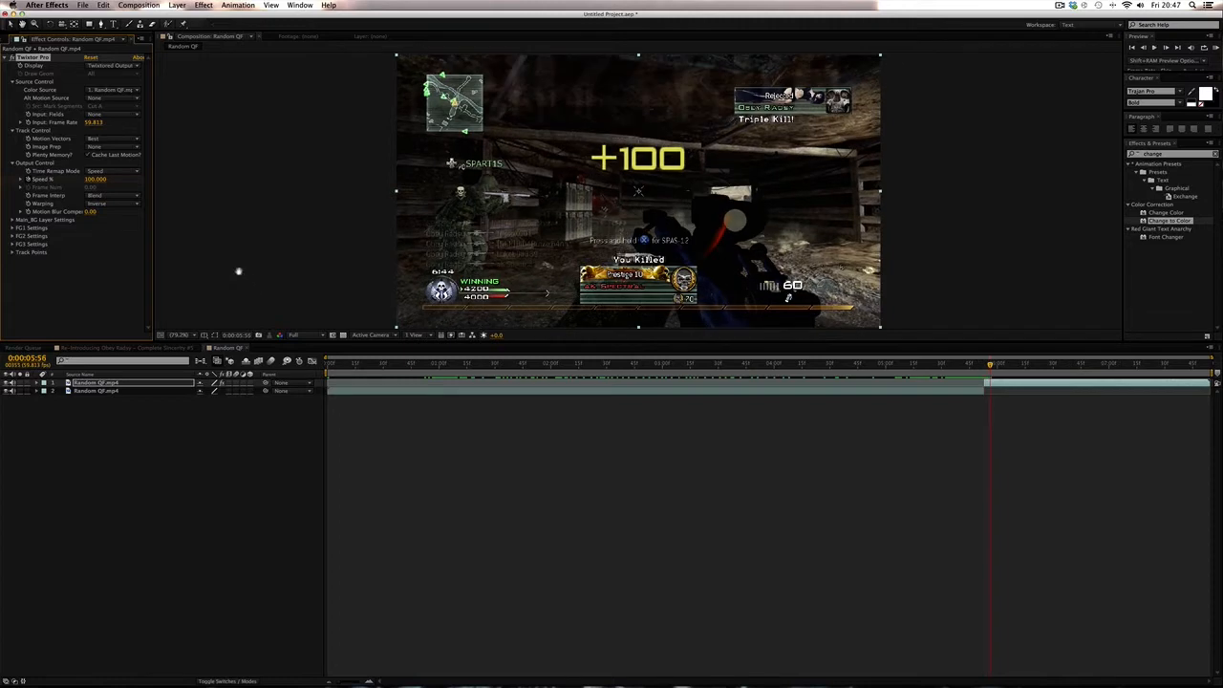
click(95, 179)
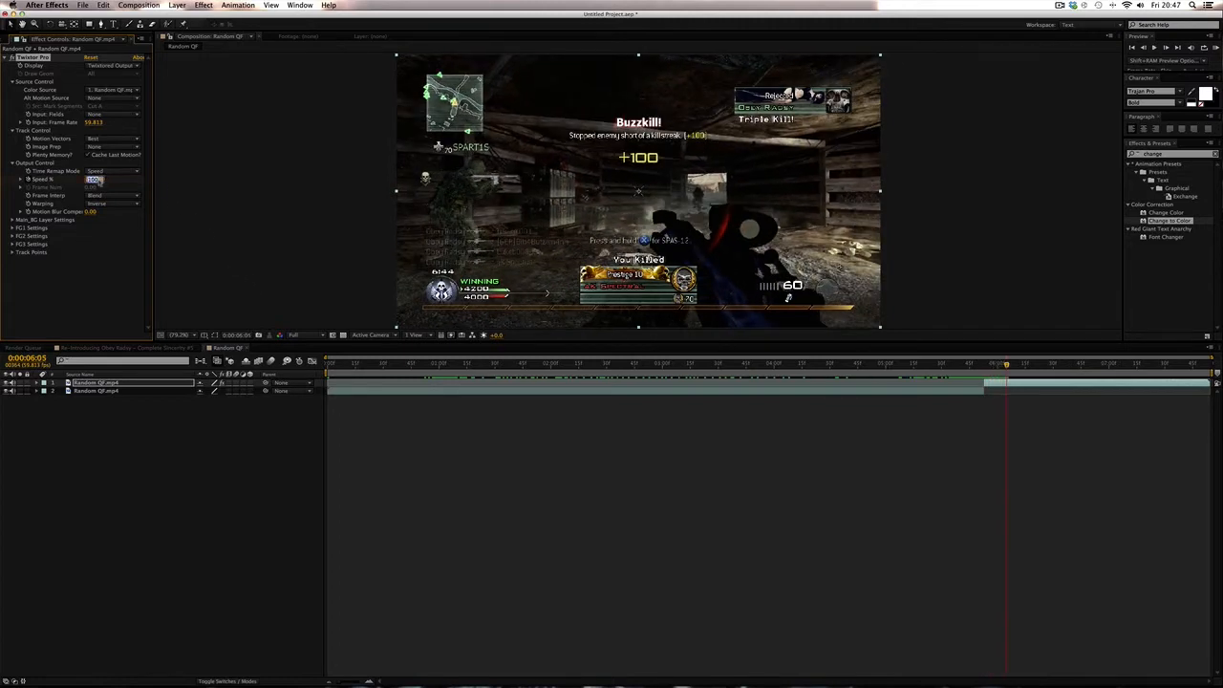
text(1.2)
key(Return)
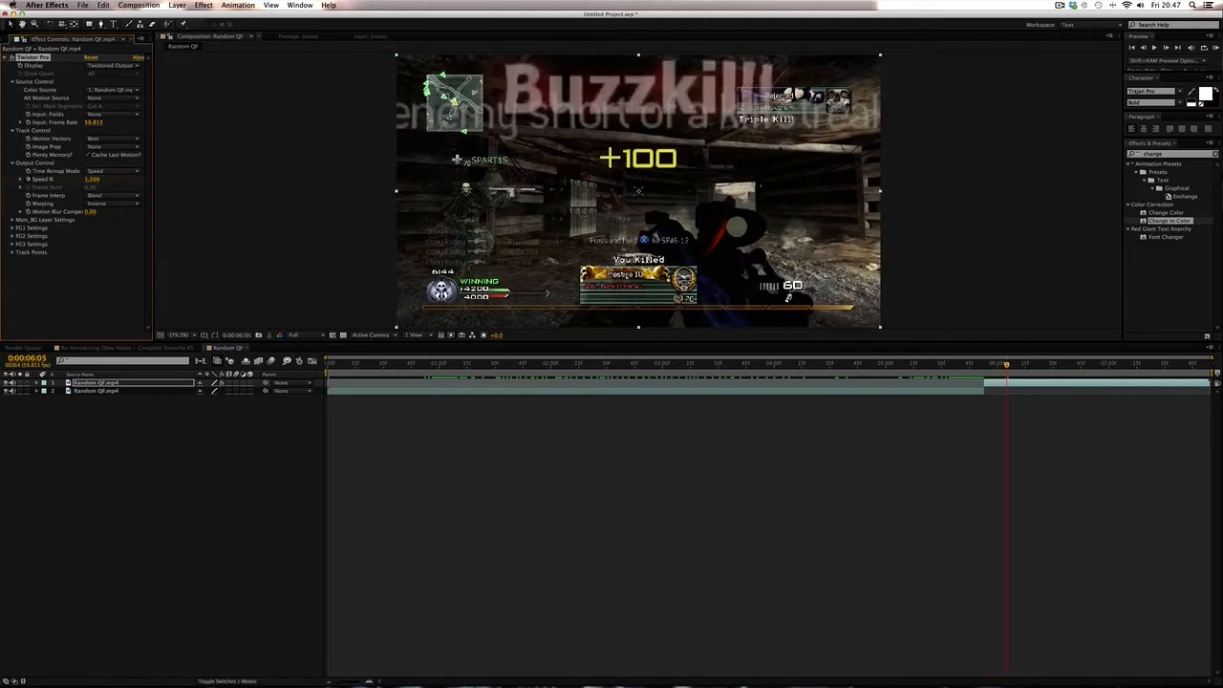
- Reveal the layer's Speed % keyframes and preview the resulting speed ramp
key(u)
click(1126, 482)
drag(1009, 366, 992, 368)
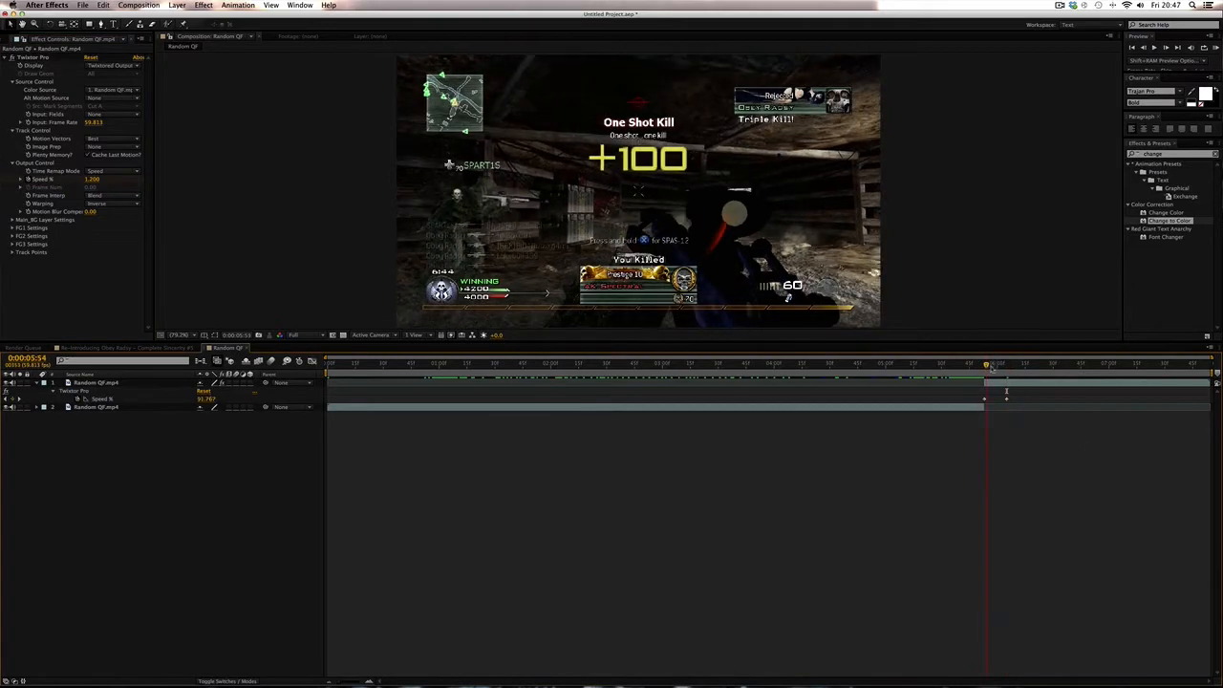
key(space)
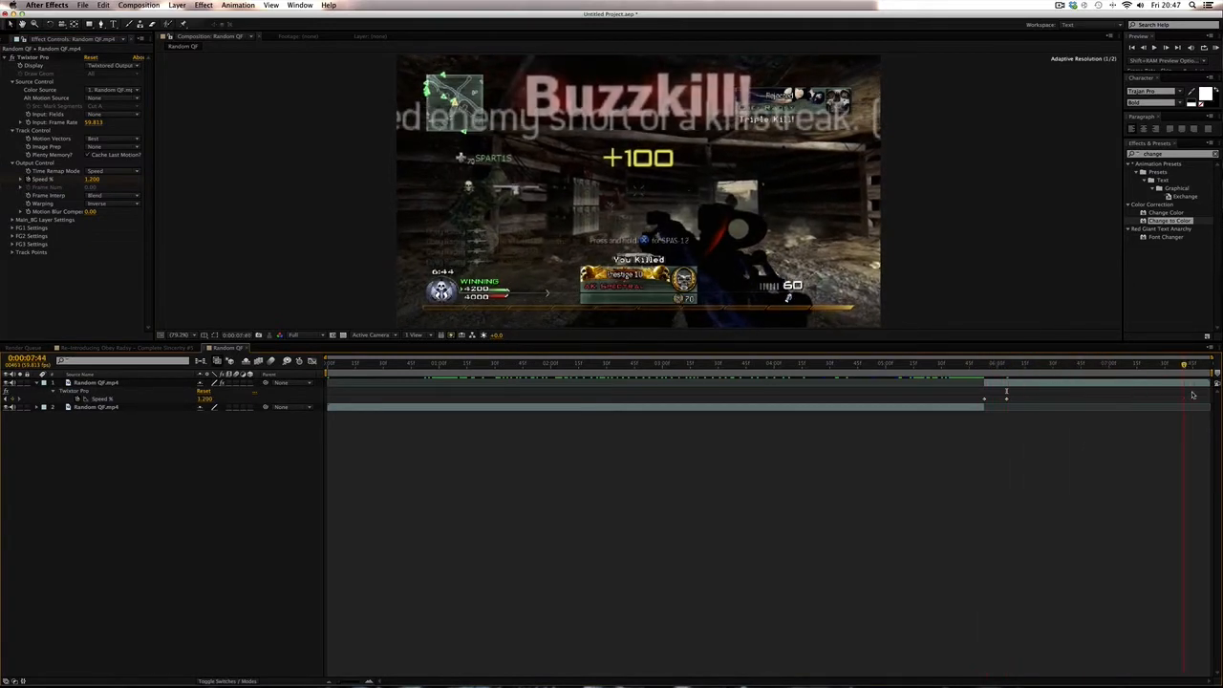
key(space)
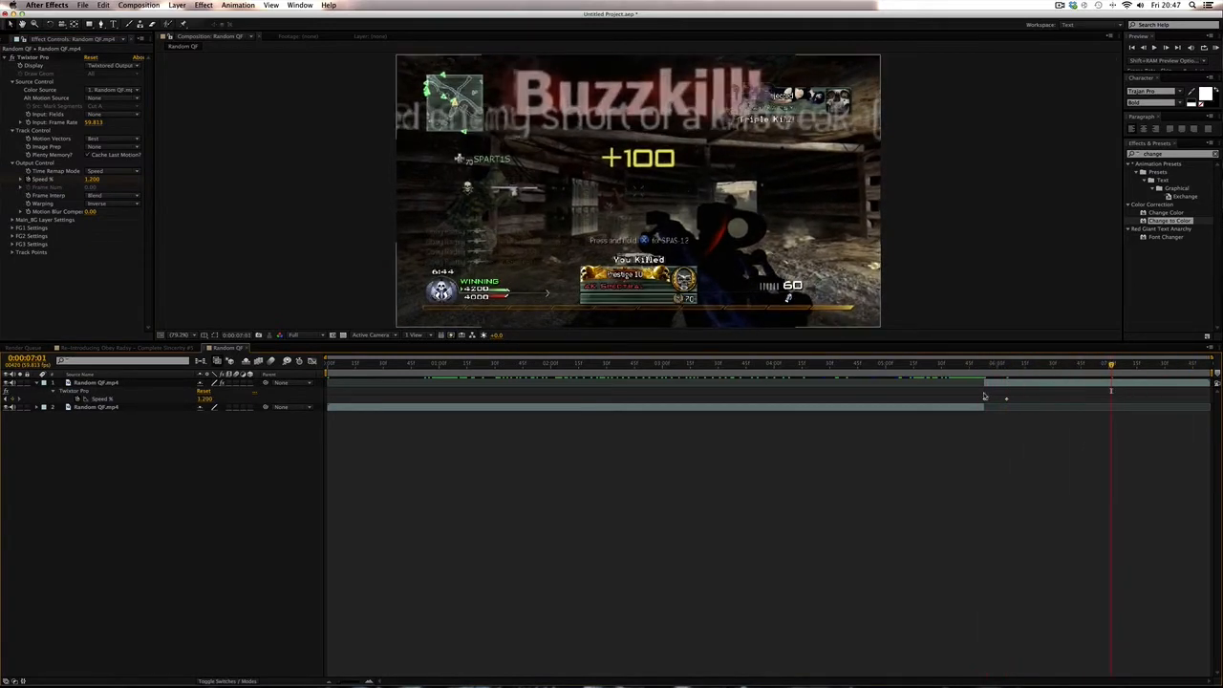
- Try to move a Speed % keyframe along the timeline
drag(984, 396, 1017, 369)
key(super+z)
- Add a new adjustment layer to the composition at about 0:00:05:49
click(991, 482)
click(982, 367)
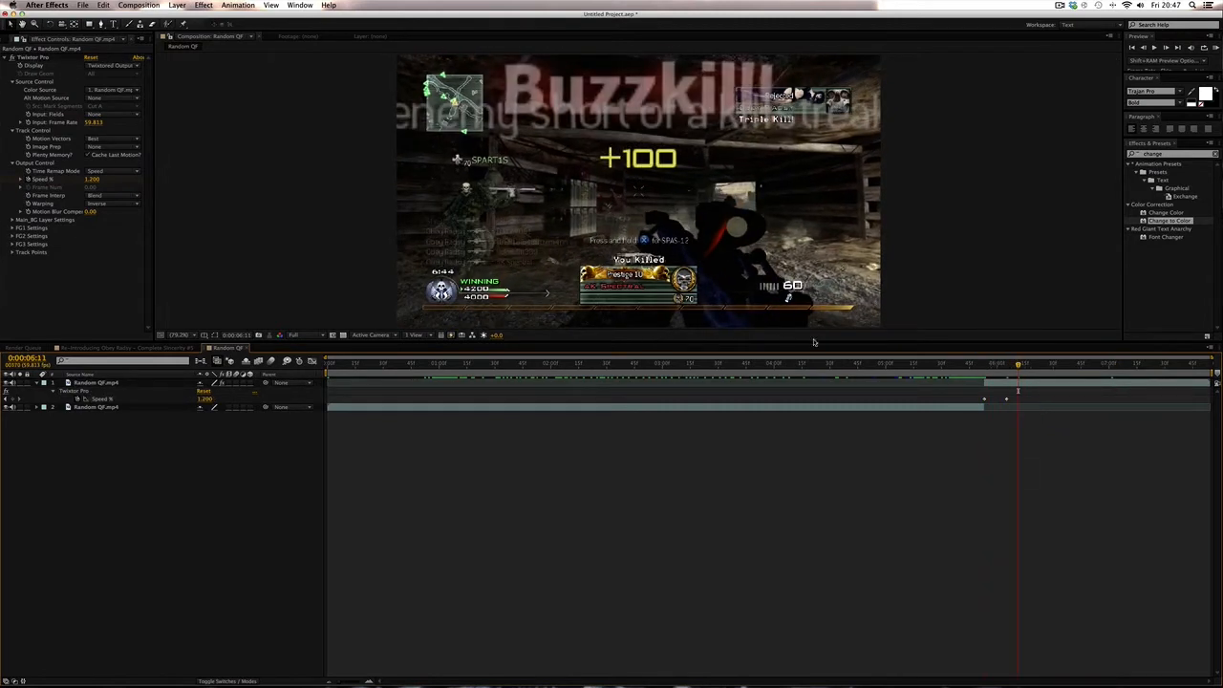
mouse_move(964, 365)
mouse_down()
mouse_move(987, 367)
mouse_move(972, 366)
mouse_up()
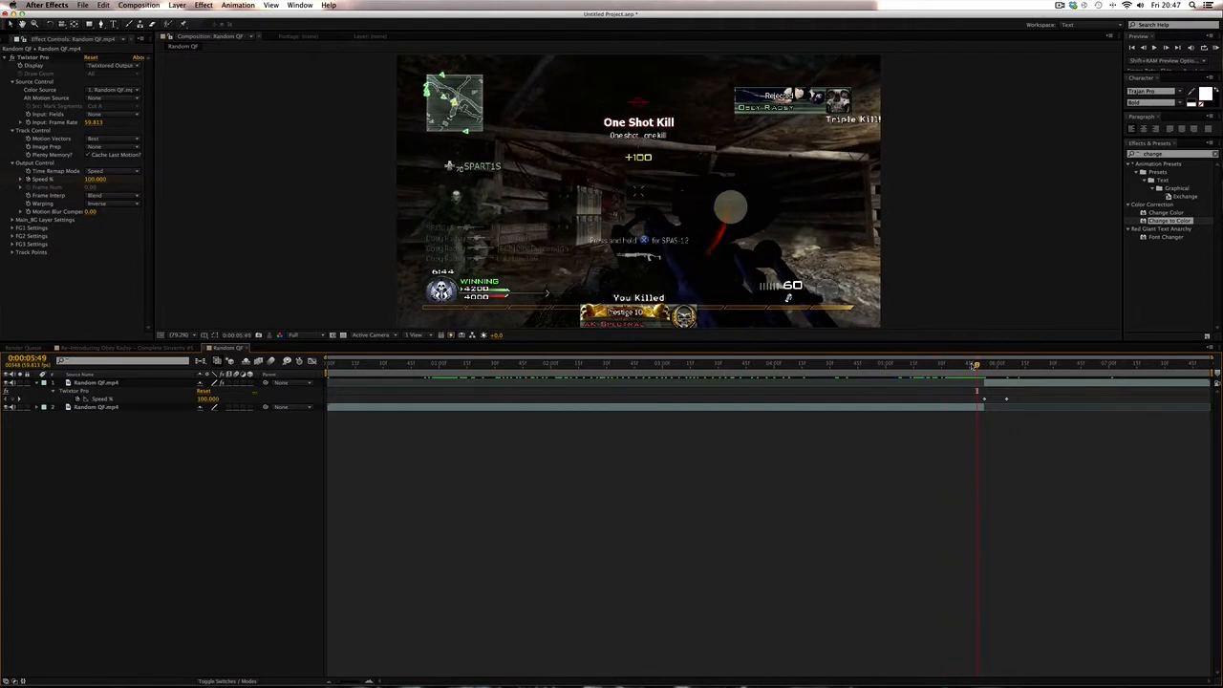
click(177, 5)
mouse_move(184, 16)
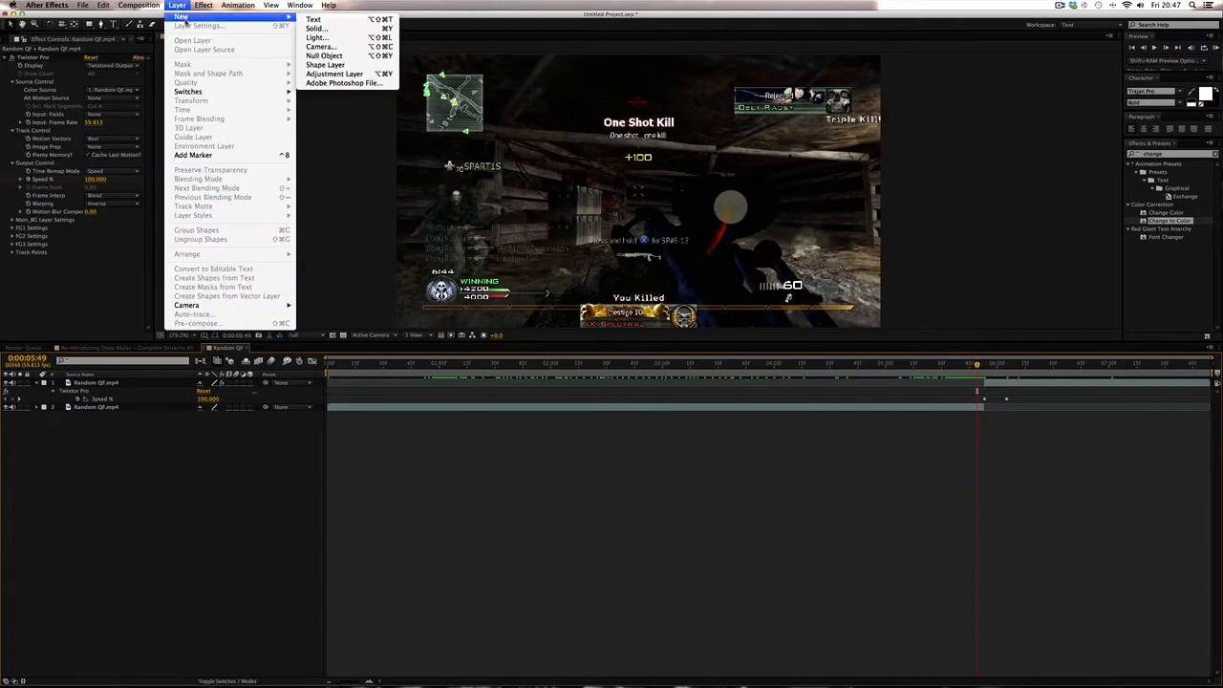
click(360, 74)
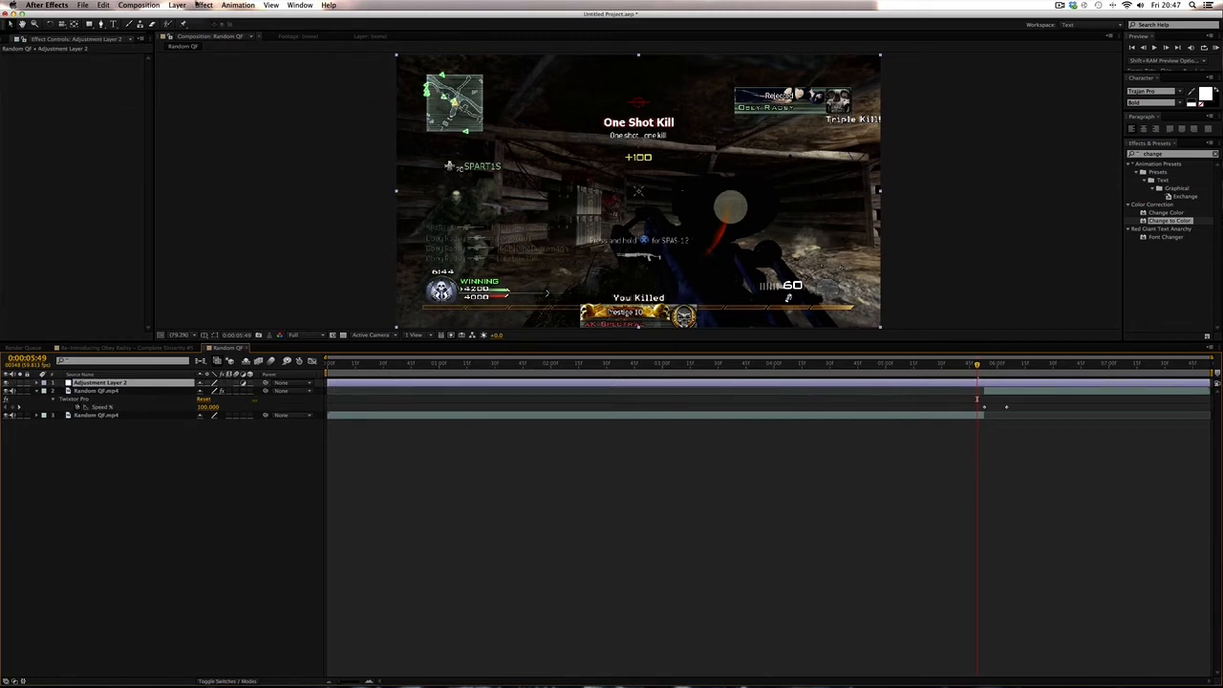
- Apply the Video Copilot Optical Flares effect to the adjustment layer
click(203, 5)
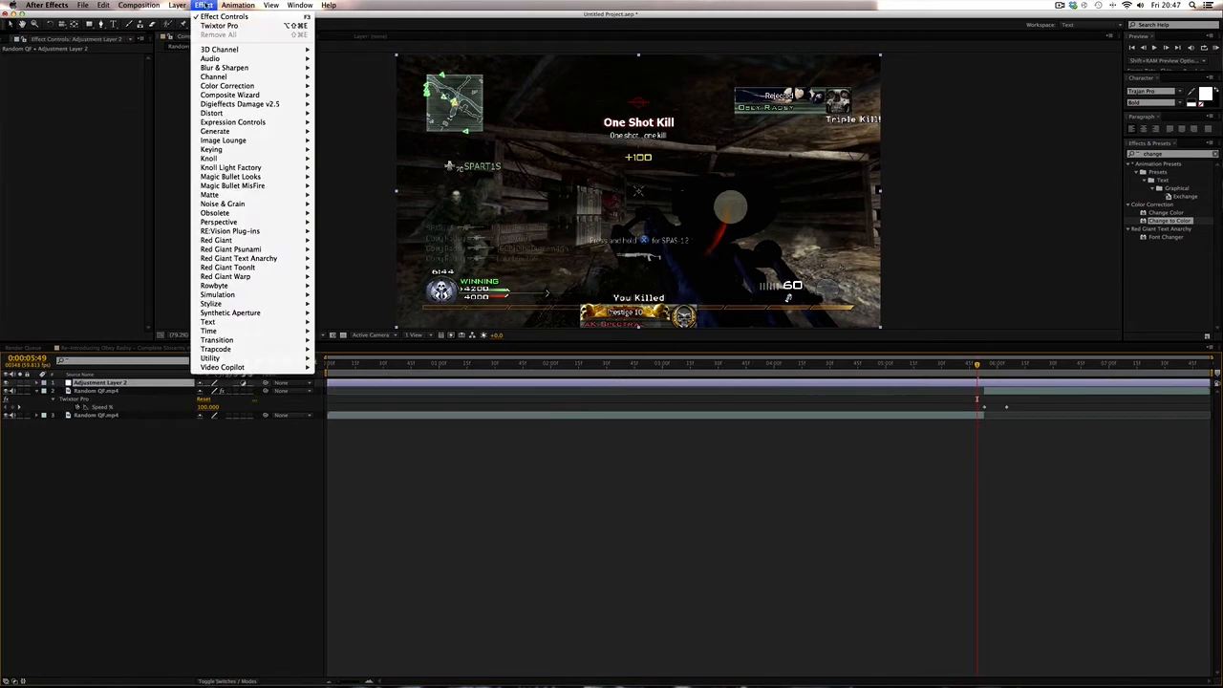
mouse_move(287, 367)
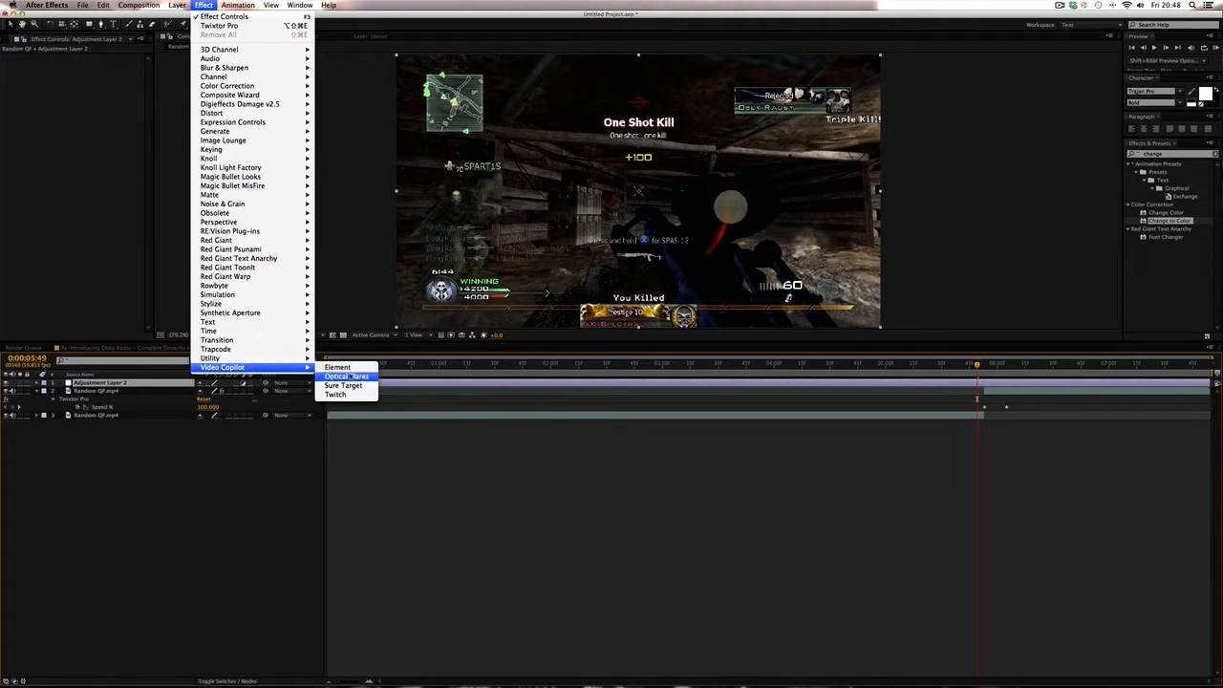
click(358, 377)
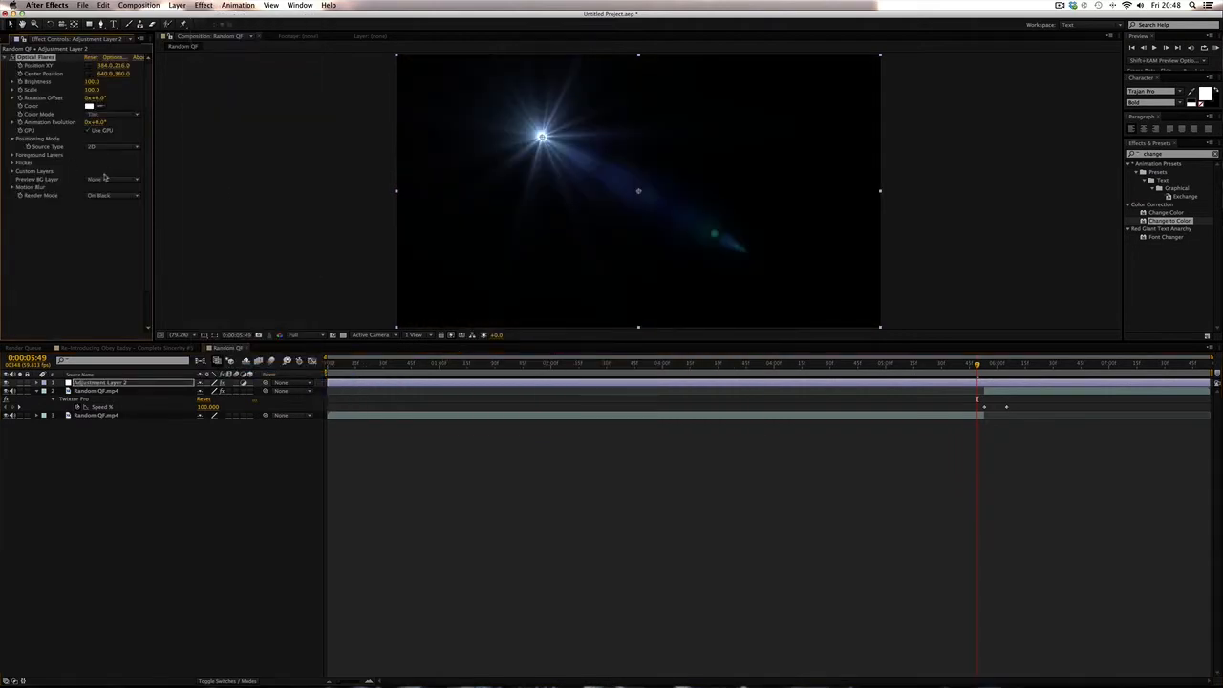
- Set the flare's Render Mode to Over Original and move the flare onto the left side of the frame
click(112, 195)
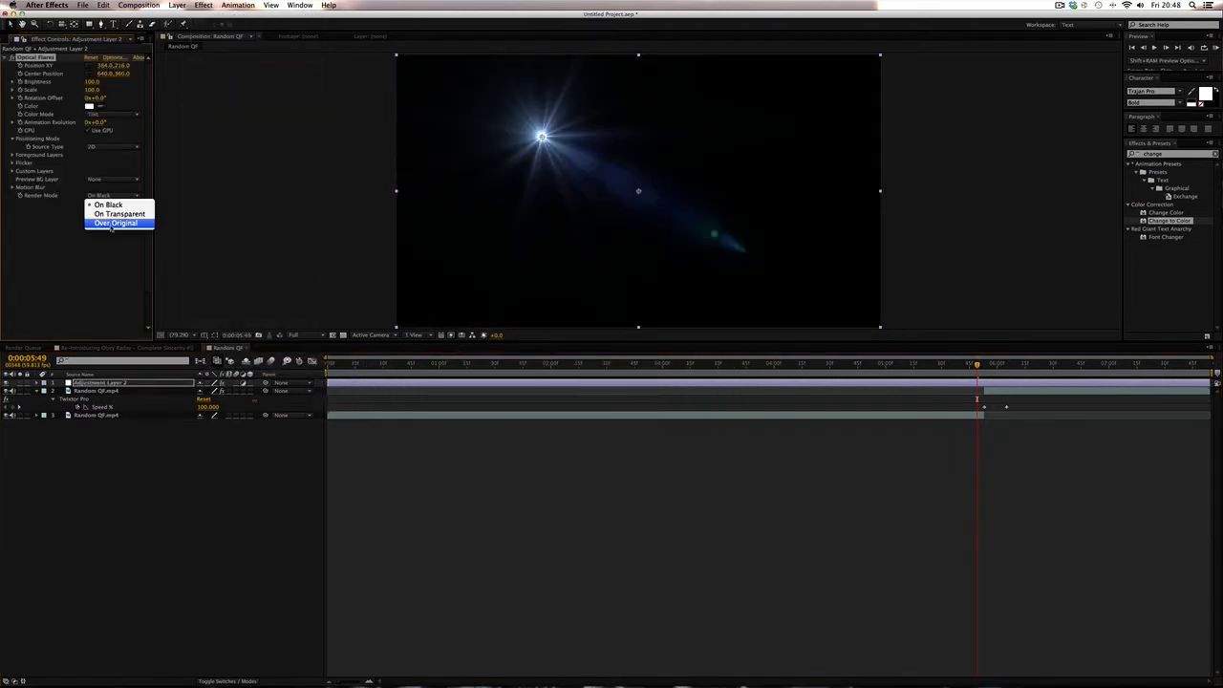
click(112, 226)
drag(542, 137, 479, 237)
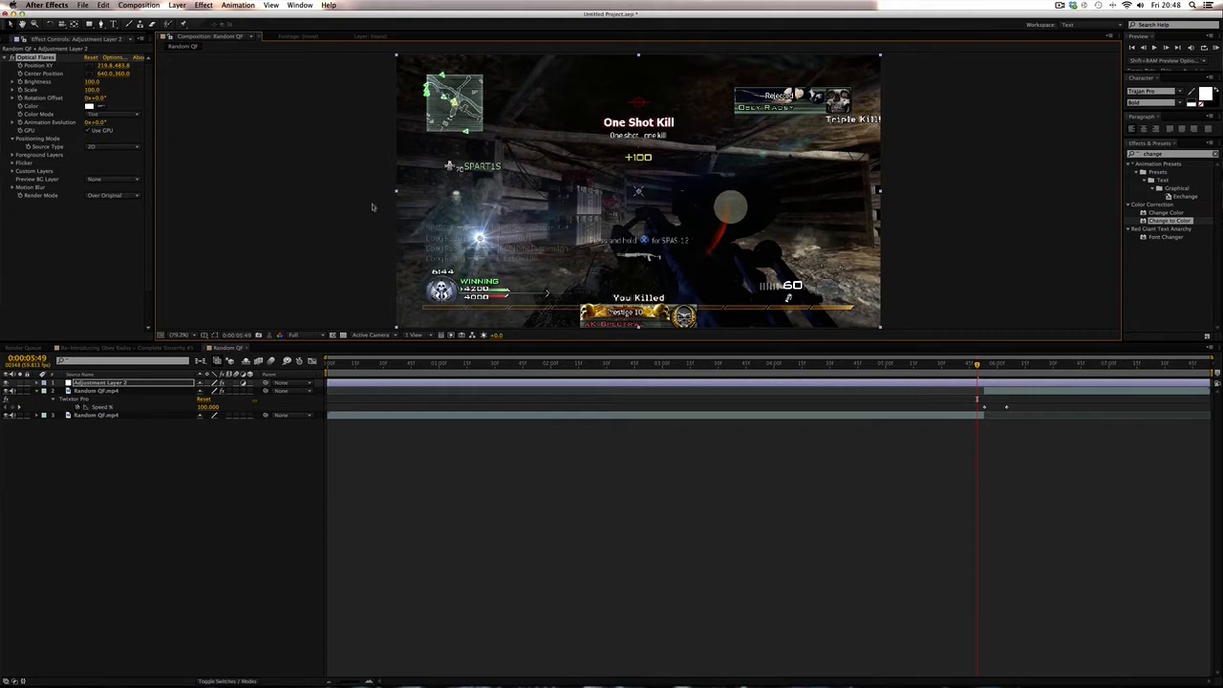
- Open the Optical Flares Options, clear all existing lens elements, and show the lens objects browser
click(118, 60)
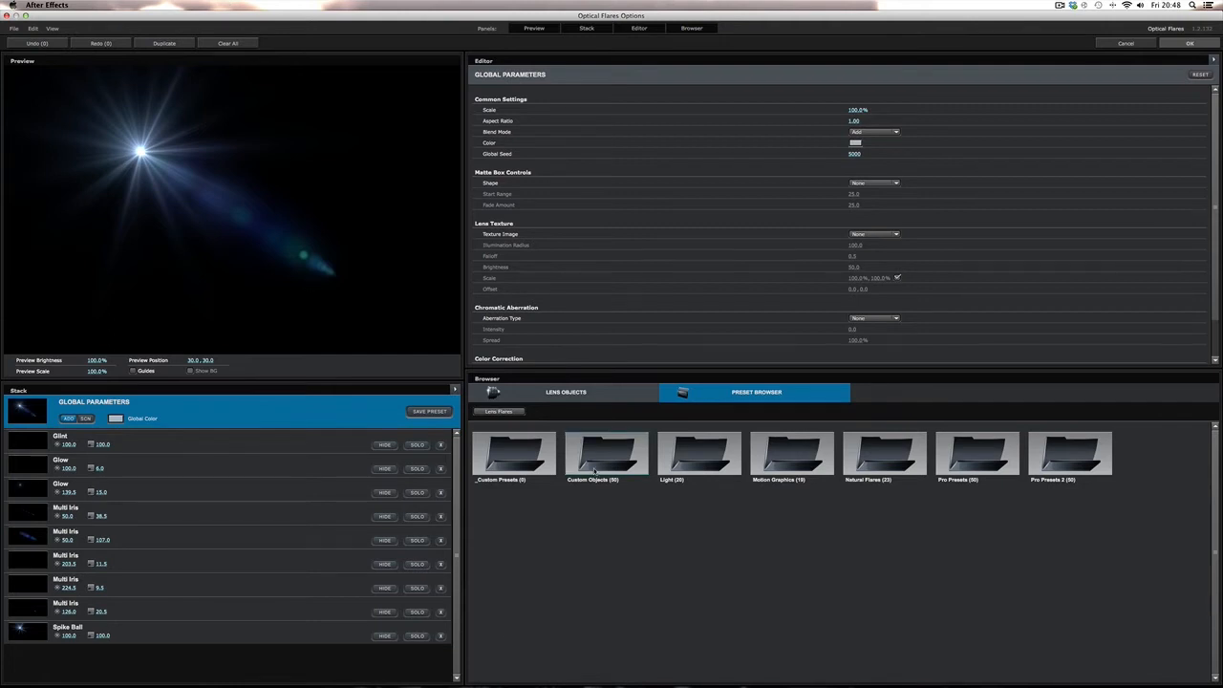
click(621, 393)
click(688, 393)
click(215, 43)
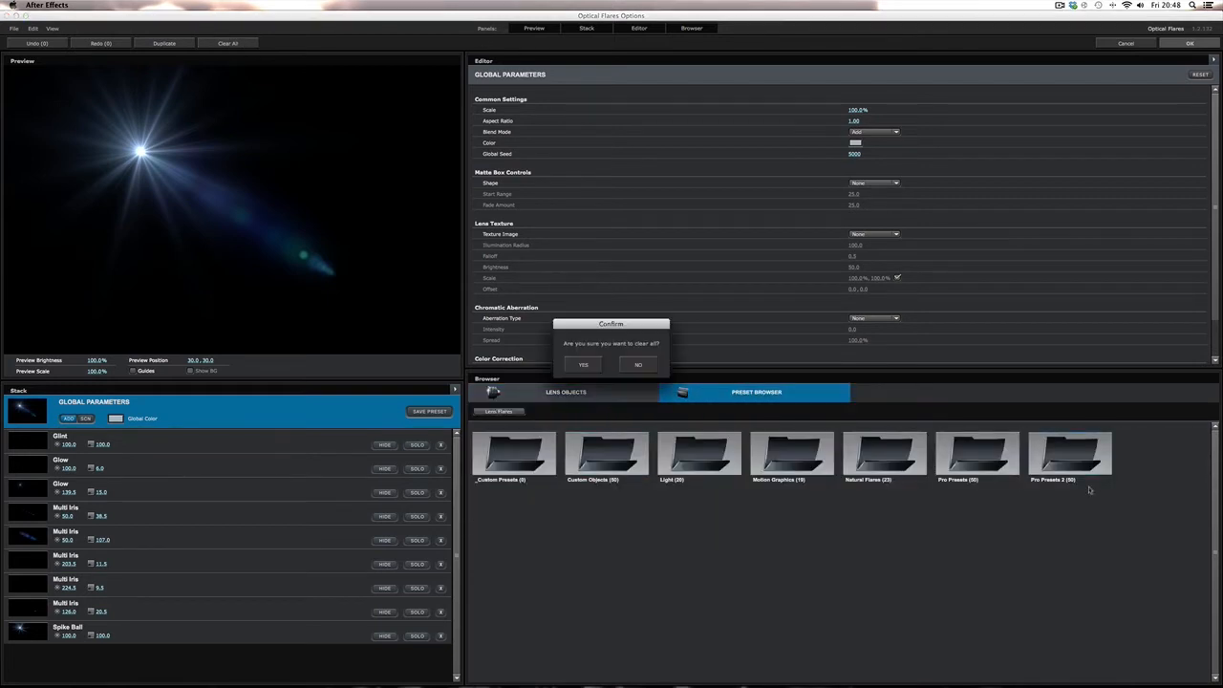
click(580, 364)
click(584, 394)
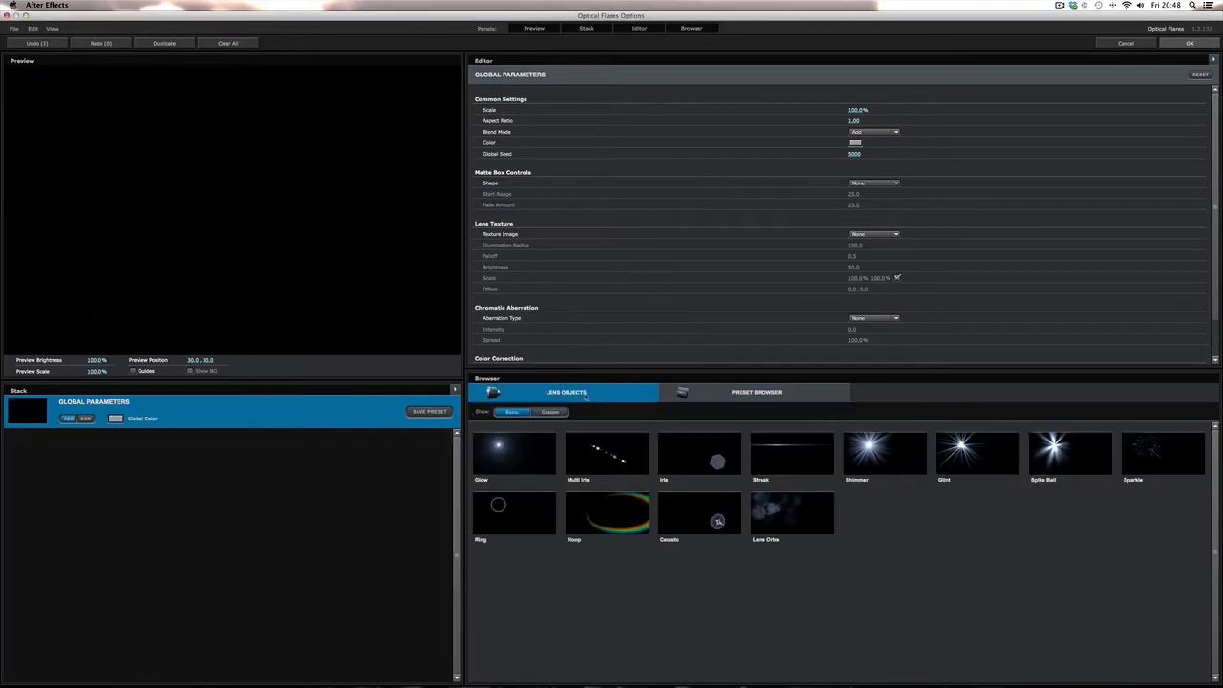
- Add a Glow and a Streak lens element to the flare stack
click(514, 454)
mouse_move(235, 191)
mouse_down()
mouse_move(248, 193)
mouse_move(212, 196)
mouse_up()
click(793, 456)
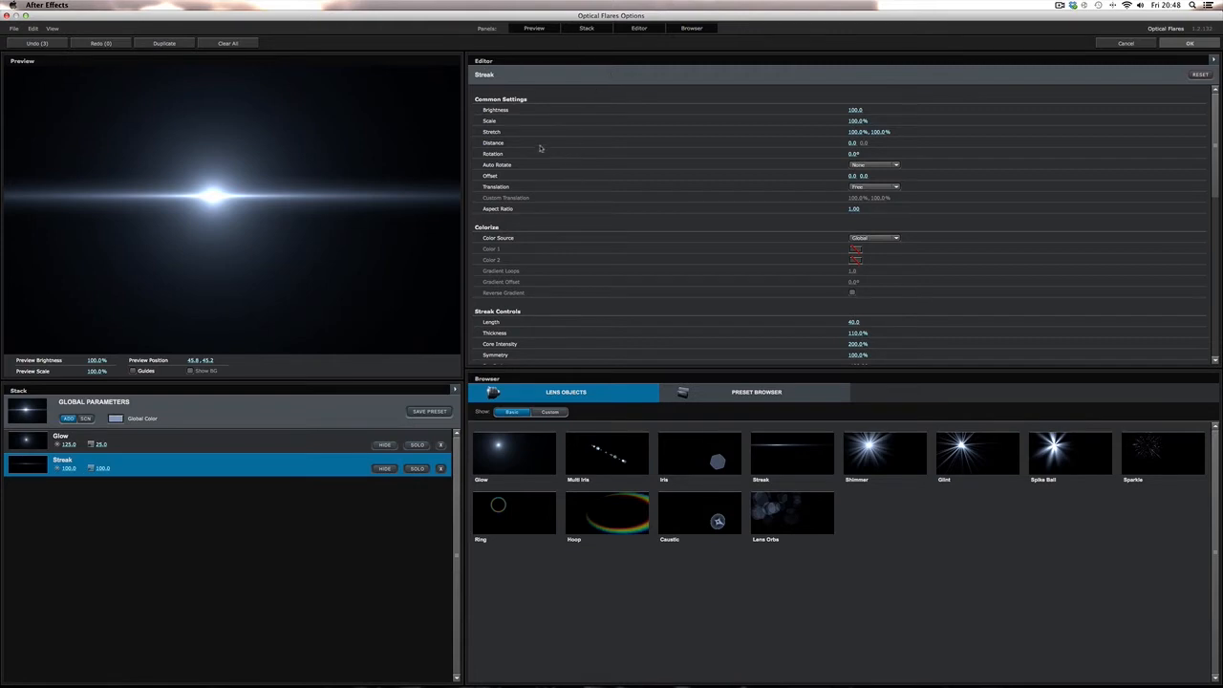
- Set the Streak element's stretch to about 21.5%, 68%
mouse_move(887, 132)
mouse_down()
mouse_move(759, 131)
mouse_move(777, 134)
mouse_up()
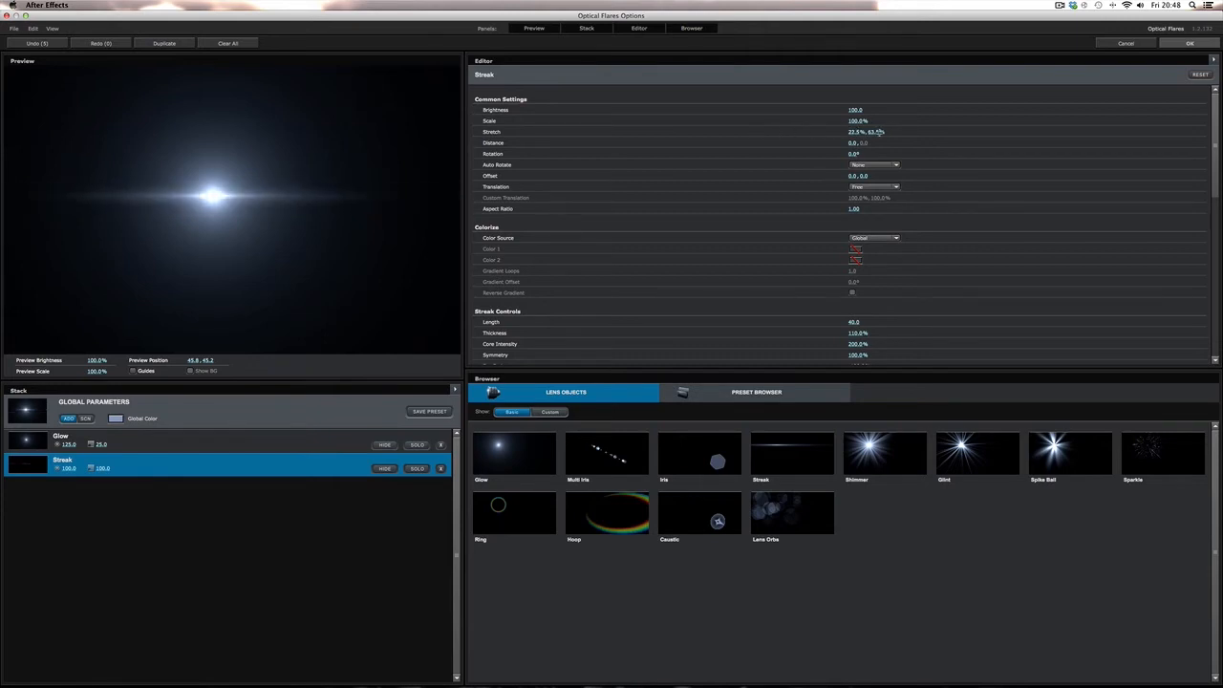
drag(878, 132, 883, 132)
- Set the Glow element's scale to 16.5% and apply the flare settings
click(175, 446)
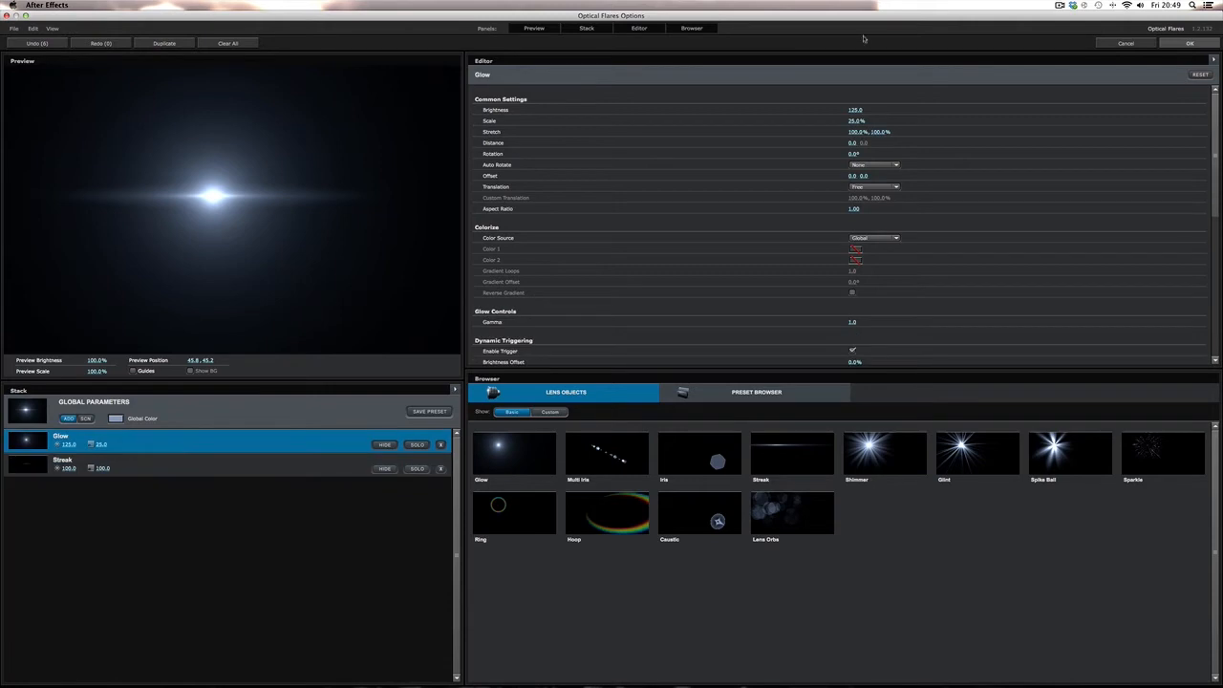
drag(858, 119, 847, 119)
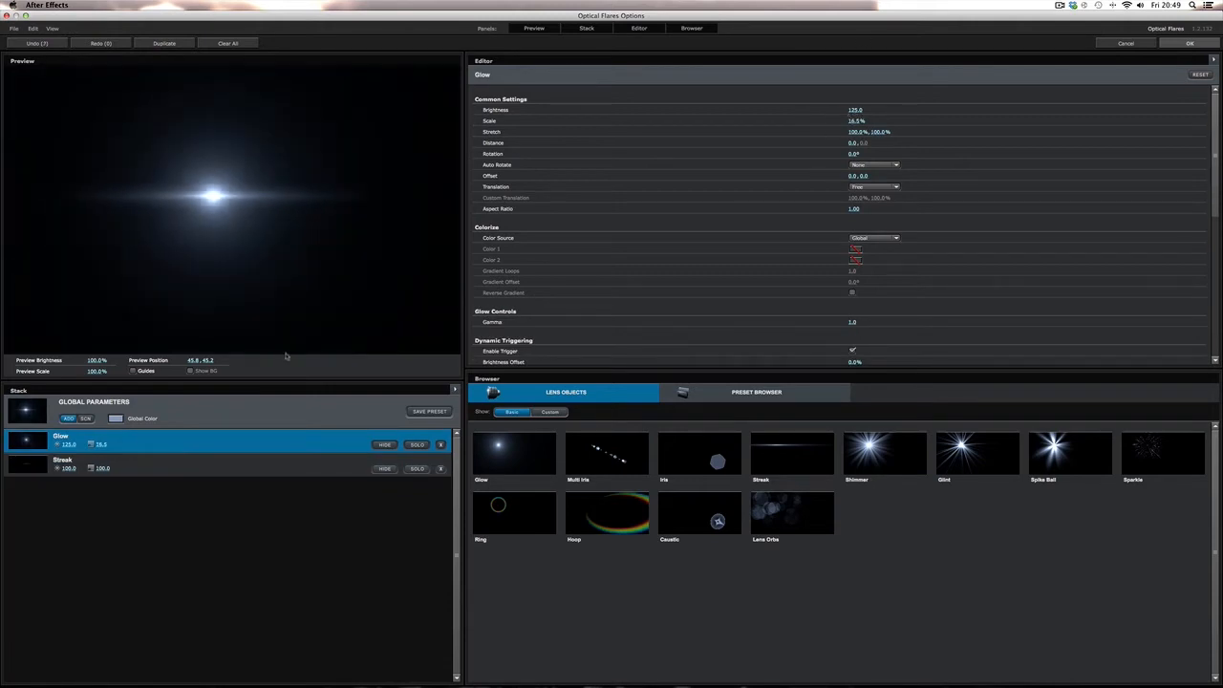
click(253, 474)
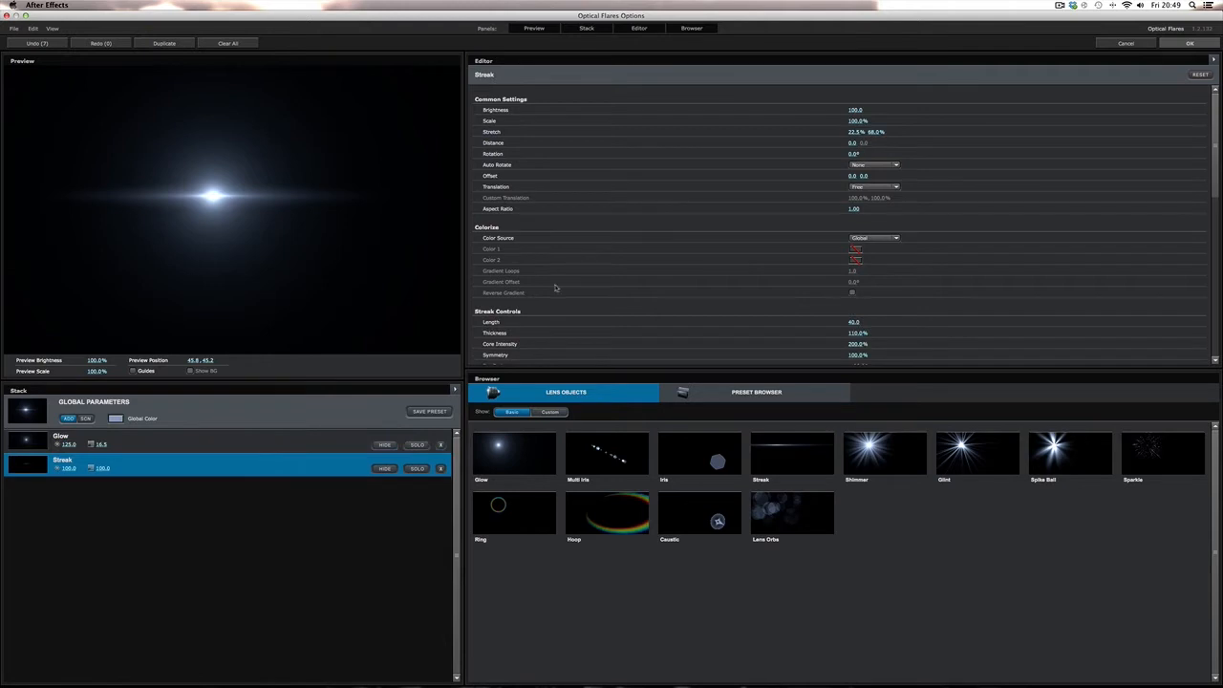
click(1190, 44)
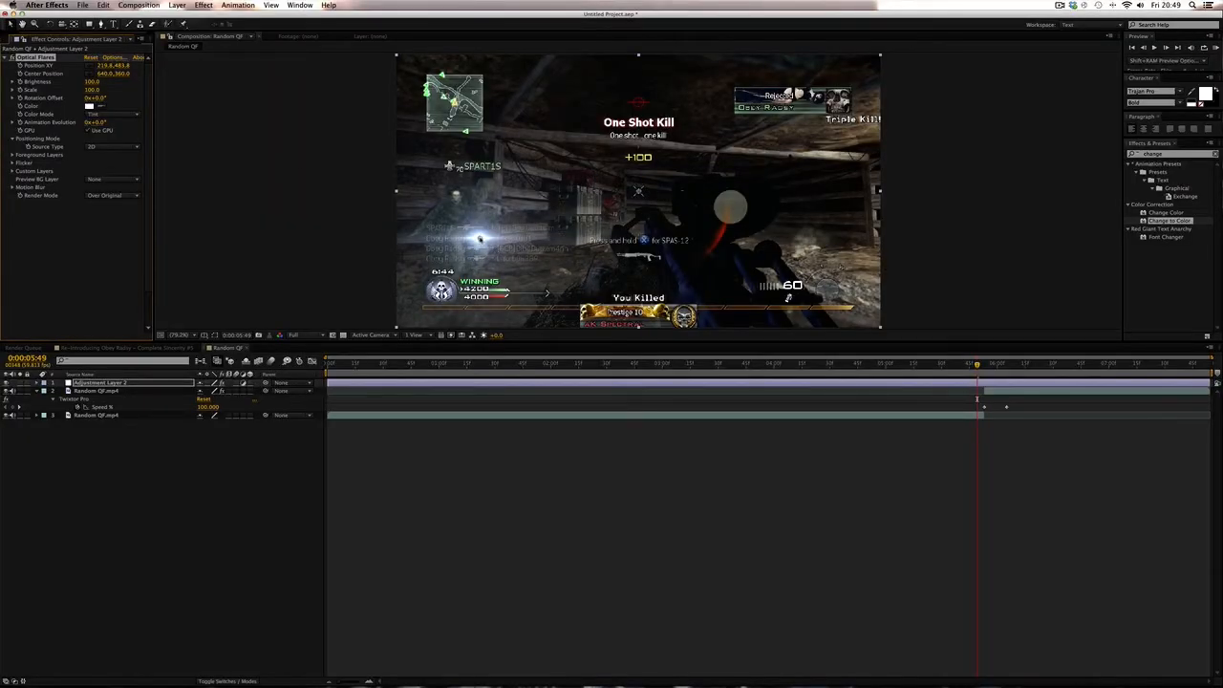
- Reopen the flare options and set the Glow element's stretch to about 66.5%, 100%
click(113, 58)
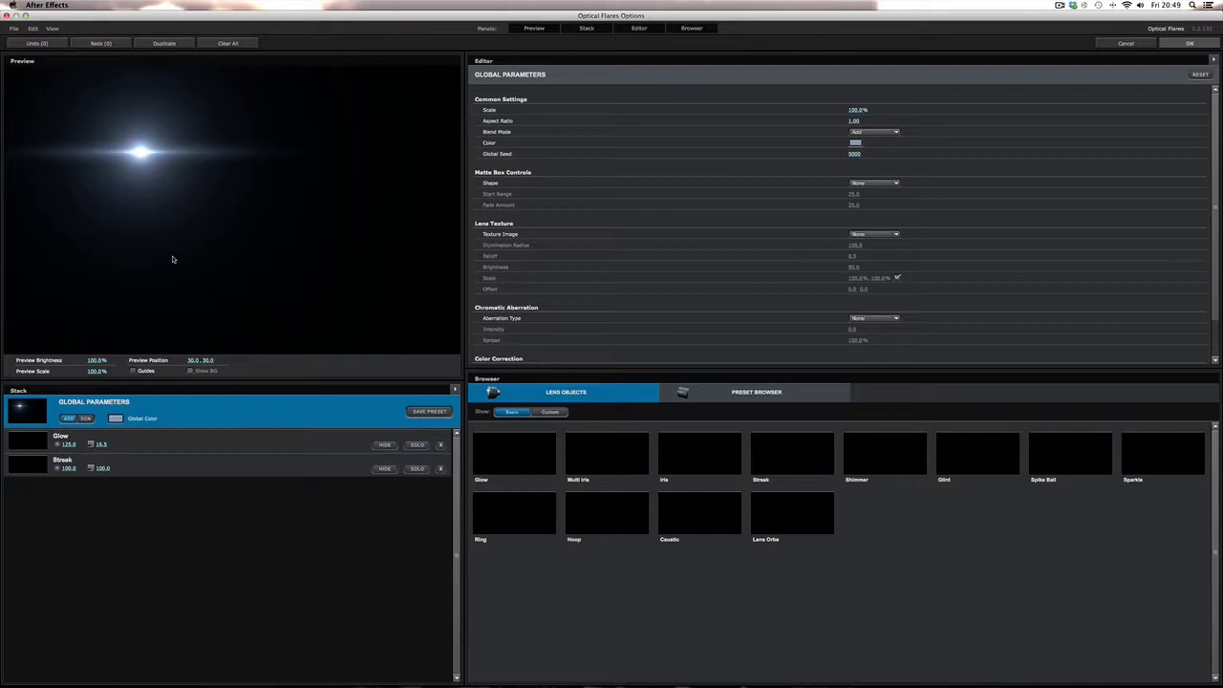
click(176, 437)
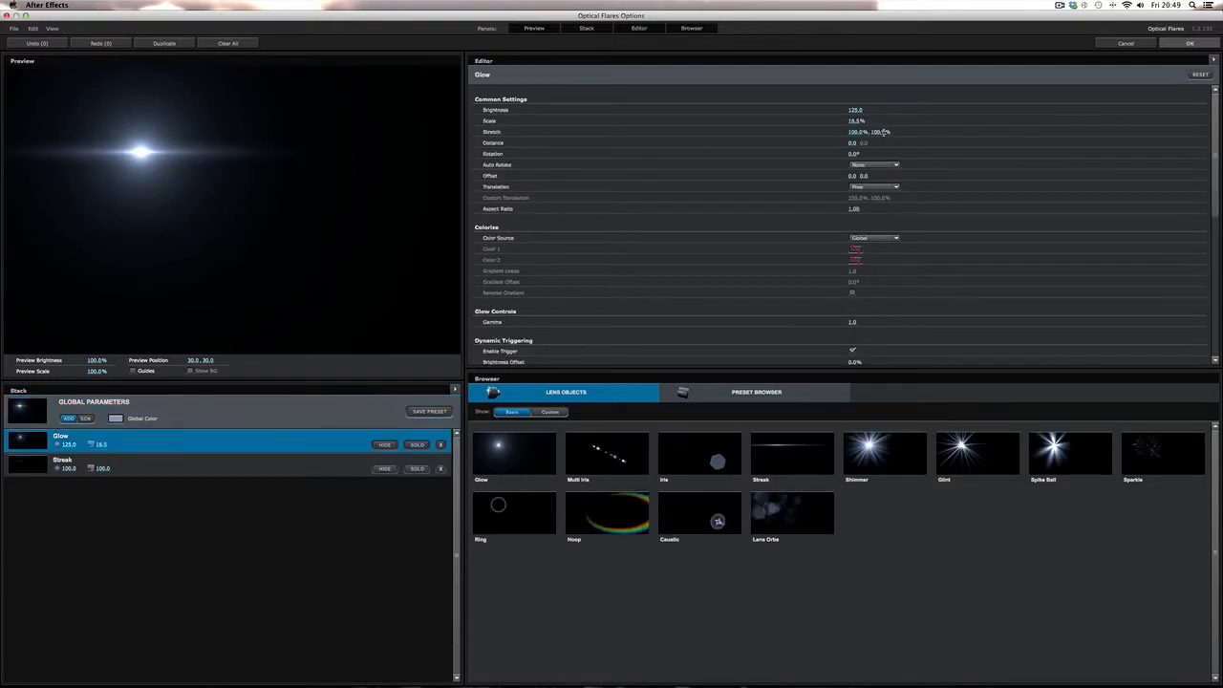
drag(884, 131, 877, 132)
click(877, 132)
text(100)
key(Return)
mouse_move(862, 132)
mouse_down()
mouse_move(836, 134)
mouse_move(853, 131)
mouse_up()
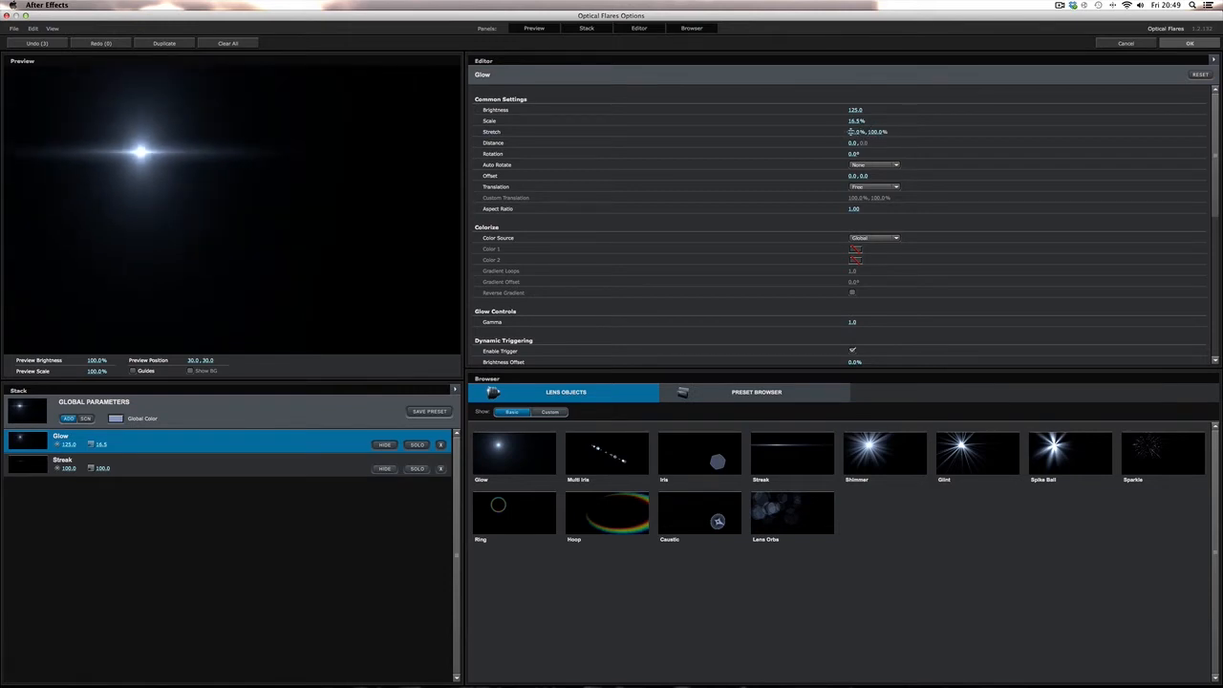
- Change the flare's global color to a warm pinkish tint
click(118, 426)
click(115, 419)
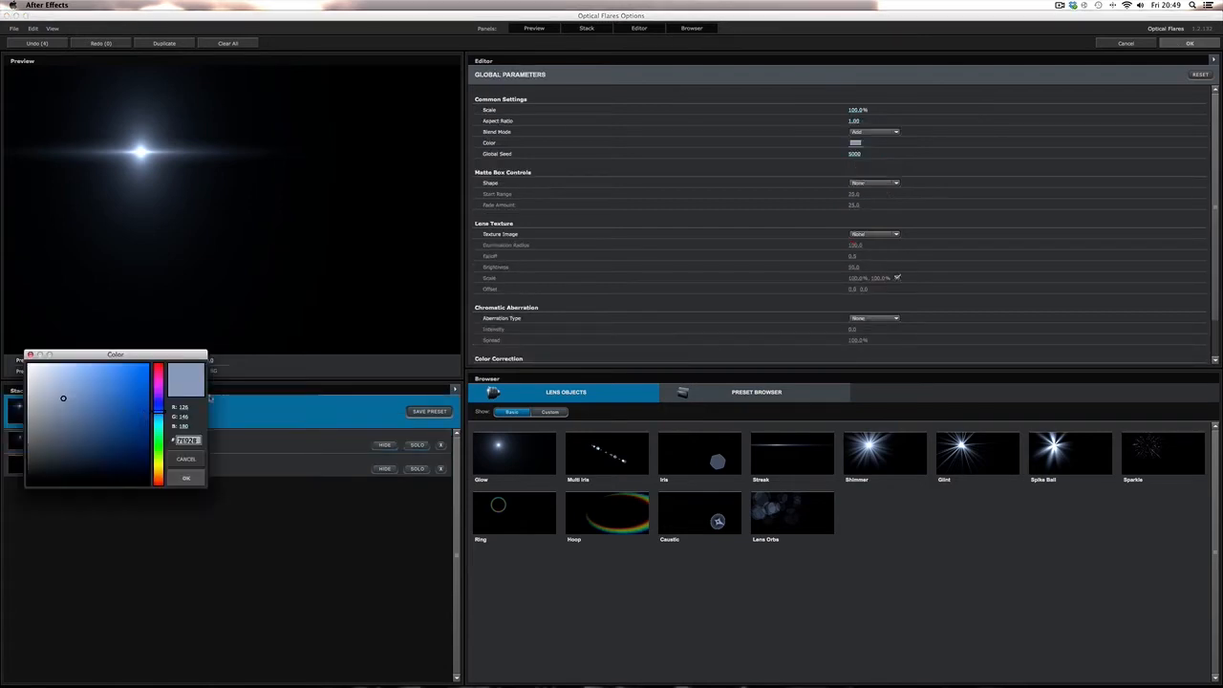
drag(159, 409, 171, 481)
click(184, 478)
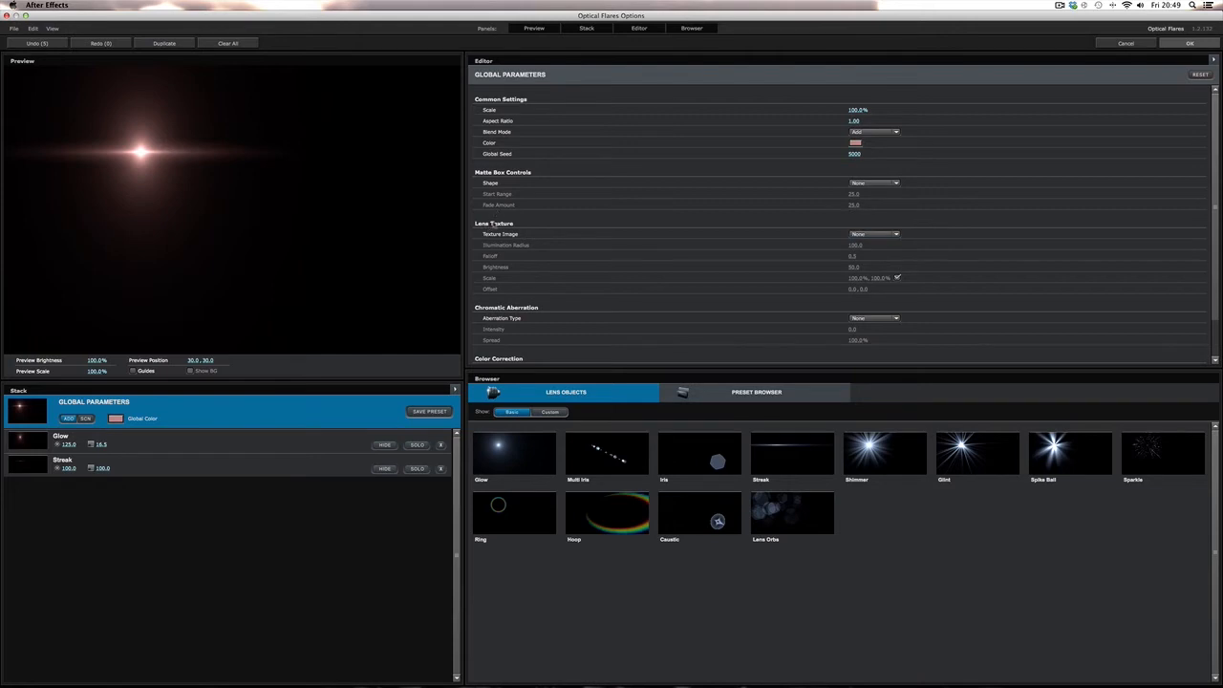
- Try the Dirty and Messy lens textures, then set the texture image back to None
click(888, 235)
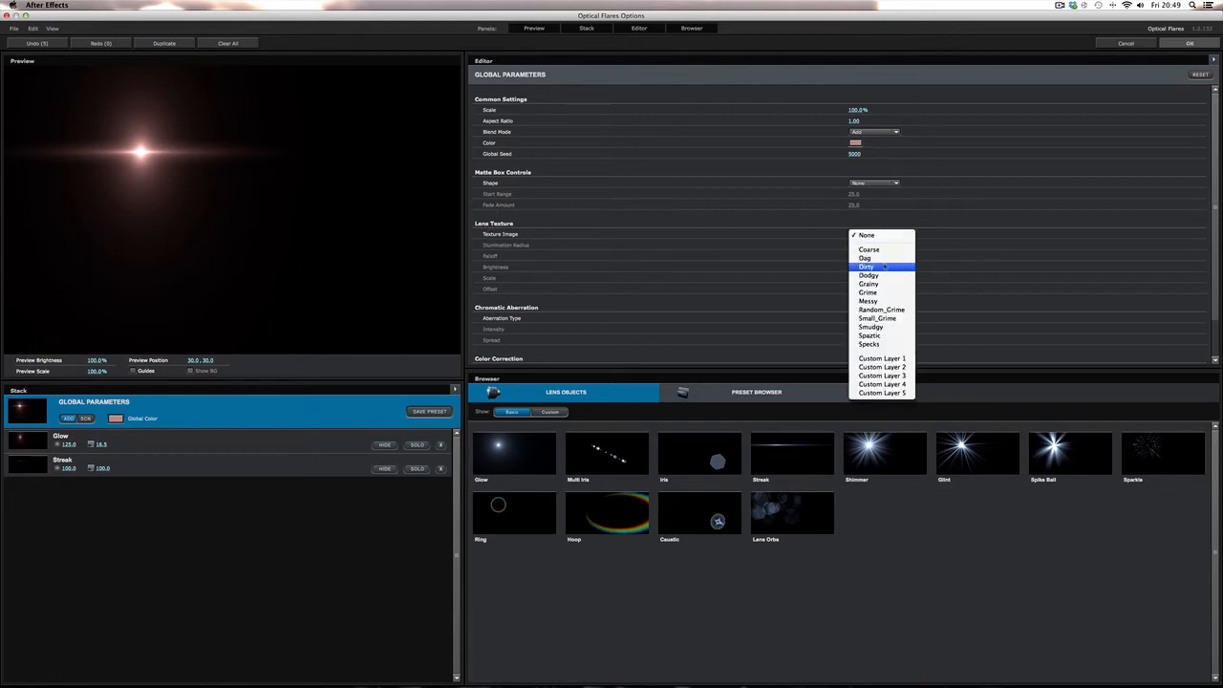
click(881, 267)
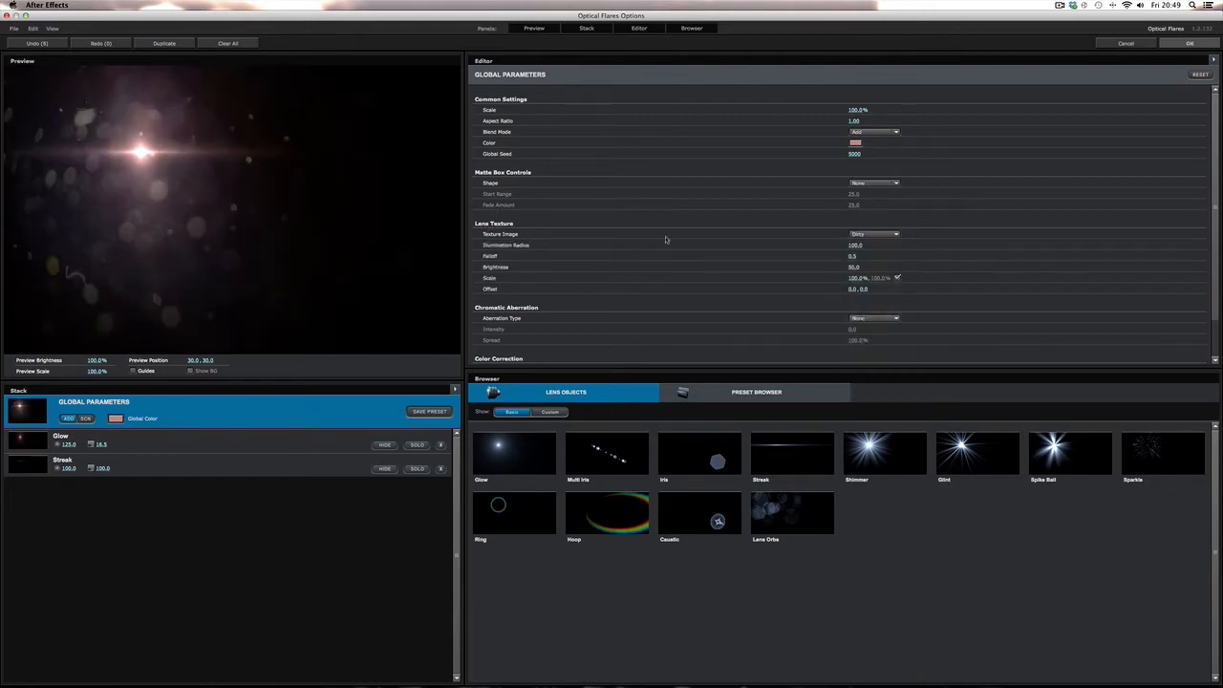
click(865, 235)
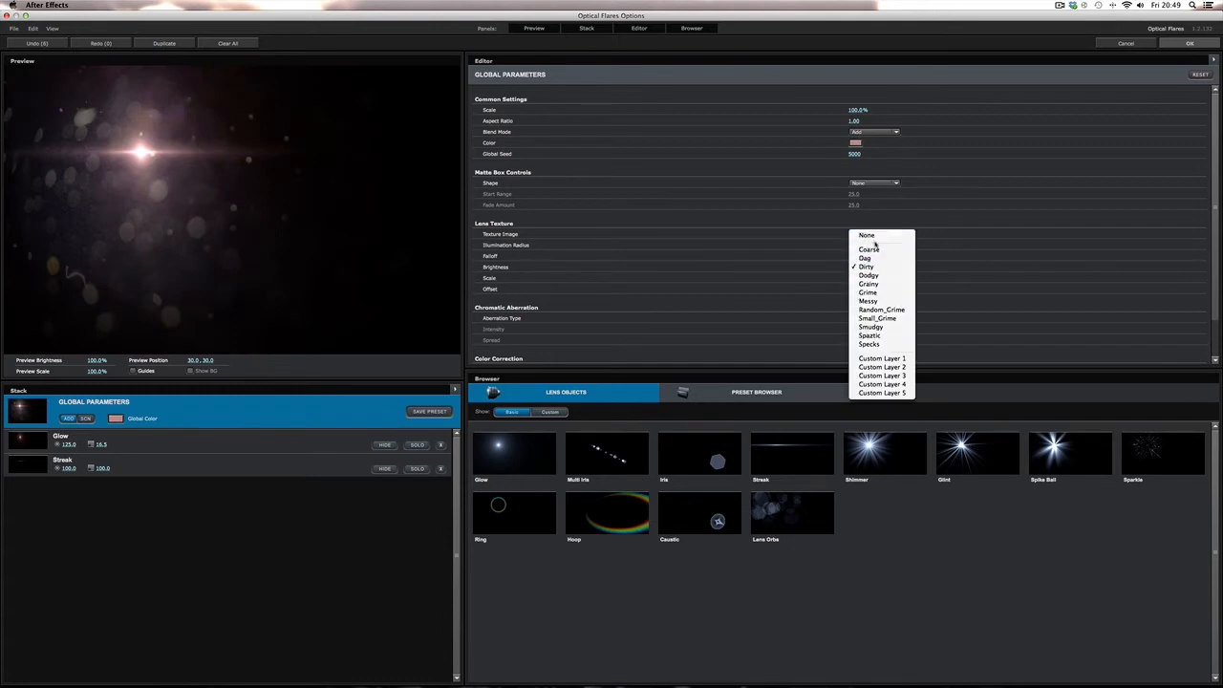
click(870, 301)
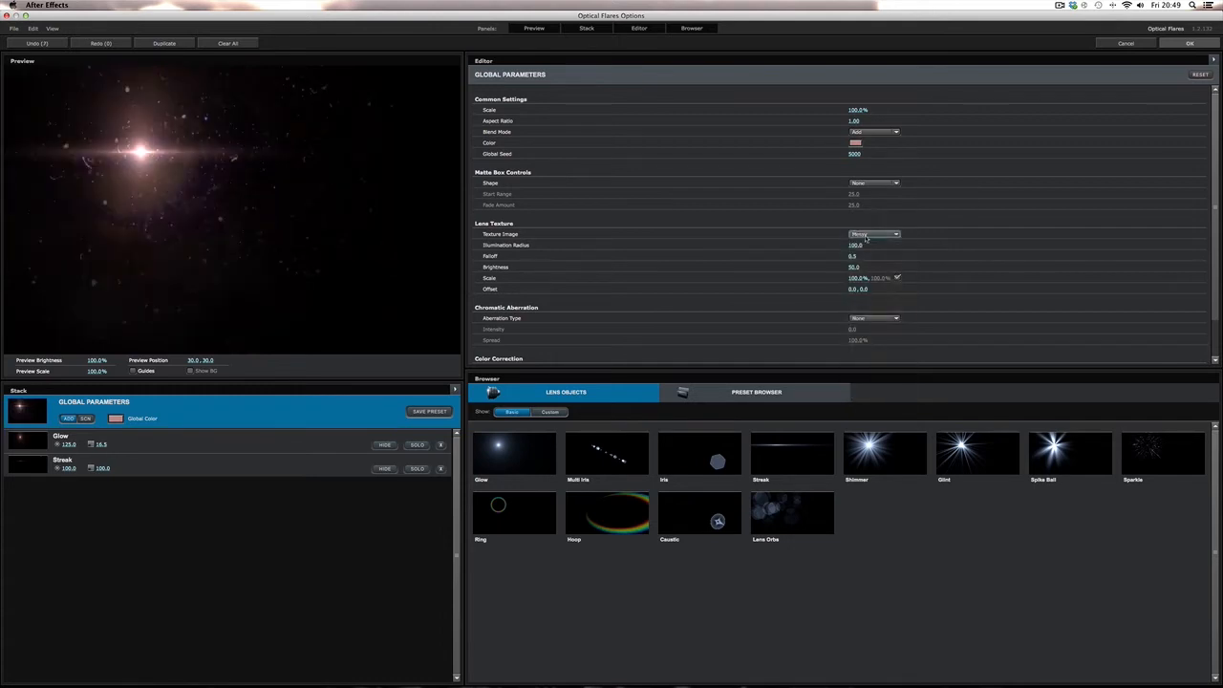
click(864, 236)
click(865, 235)
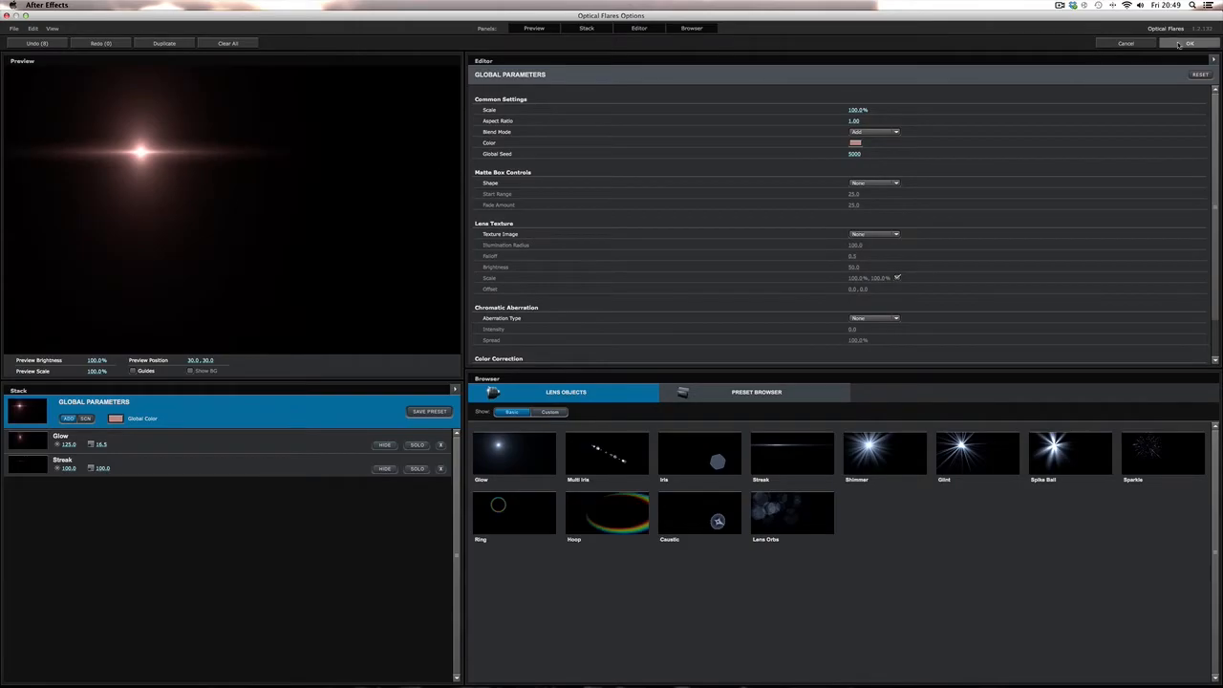
- Apply the flare settings and zoom in on the flare to inspect it, then fit the view again
click(1189, 43)
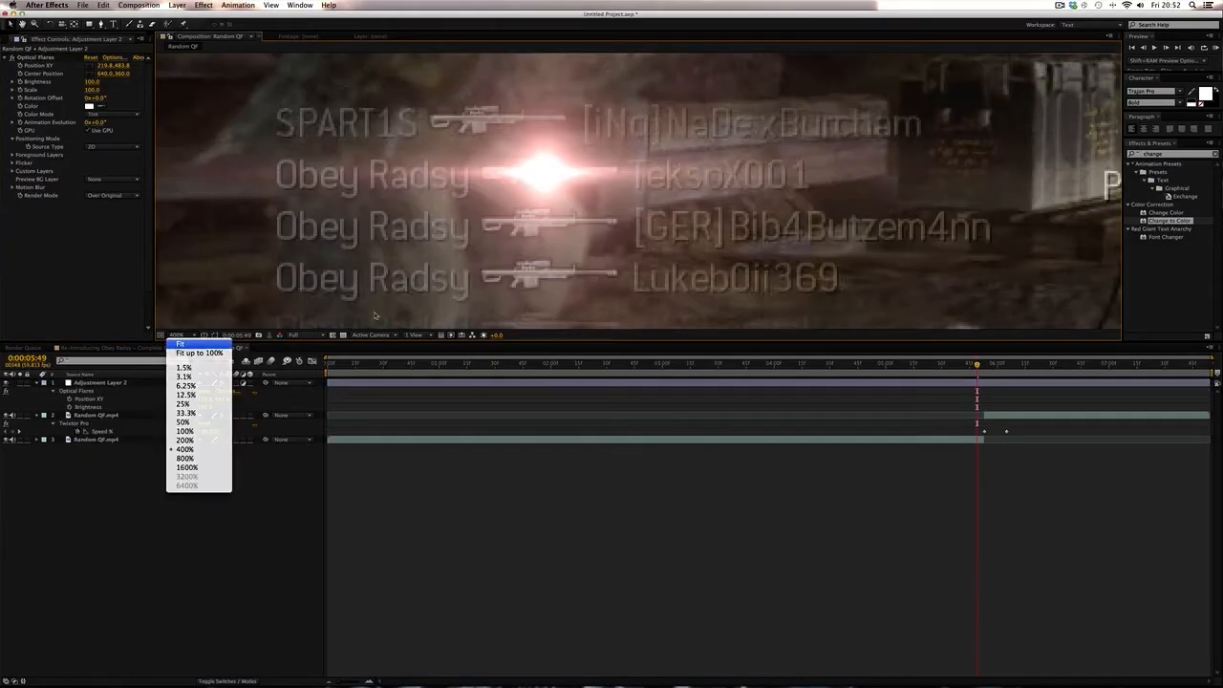
click(191, 347)
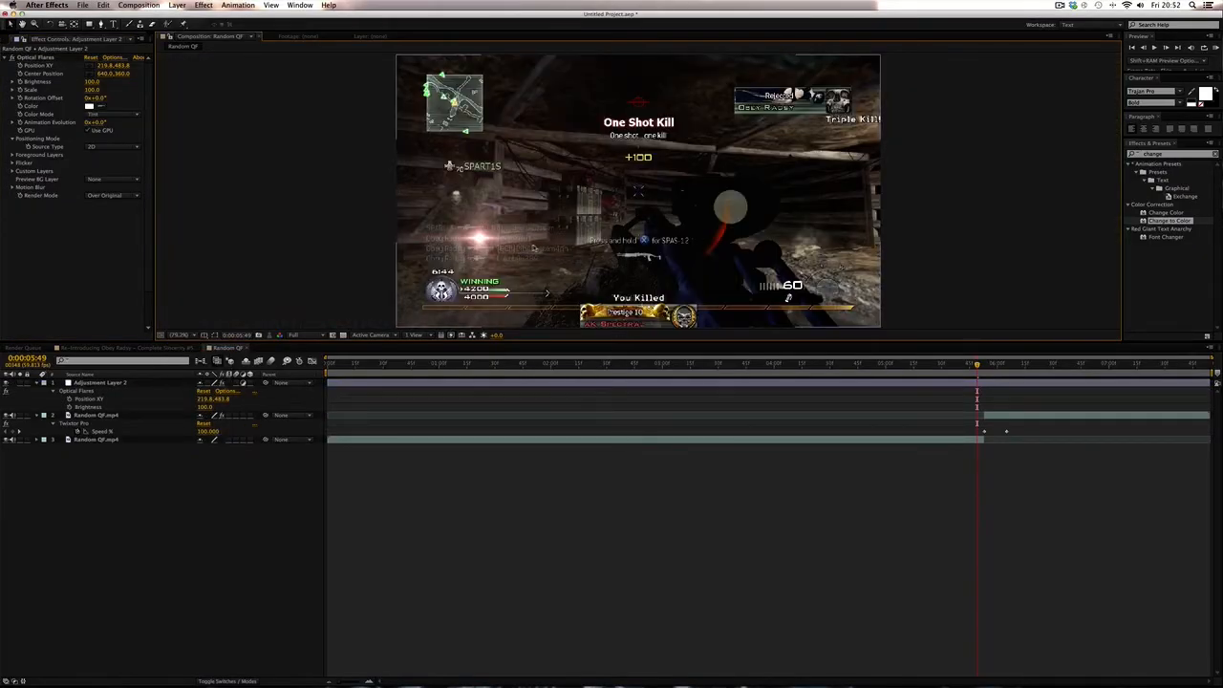
scroll(535, 247, up, 3)
drag(573, 239, 1020, 103)
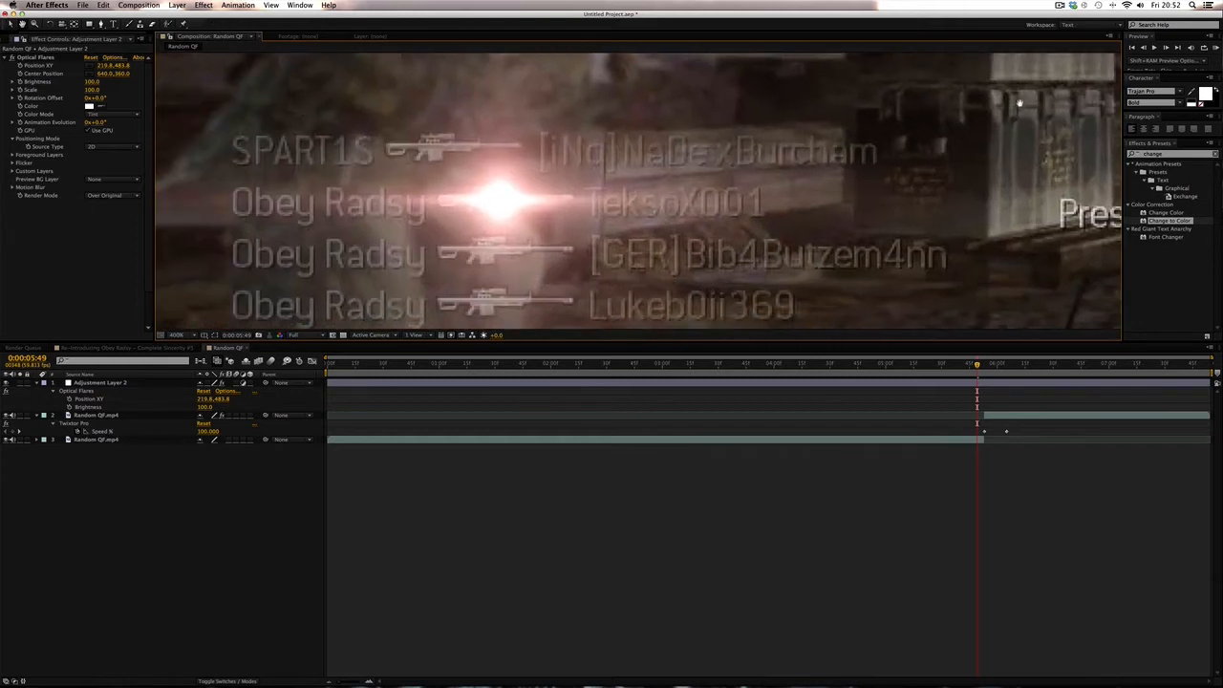
drag(544, 222, 574, 175)
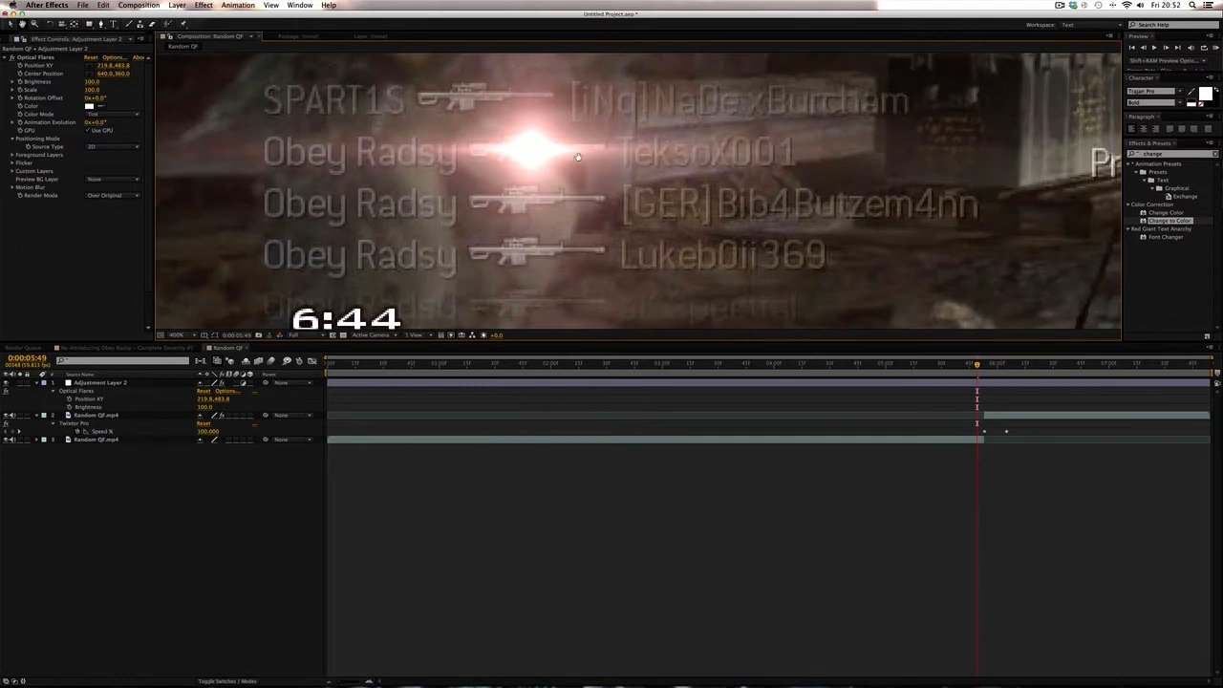
key(v)
click(186, 337)
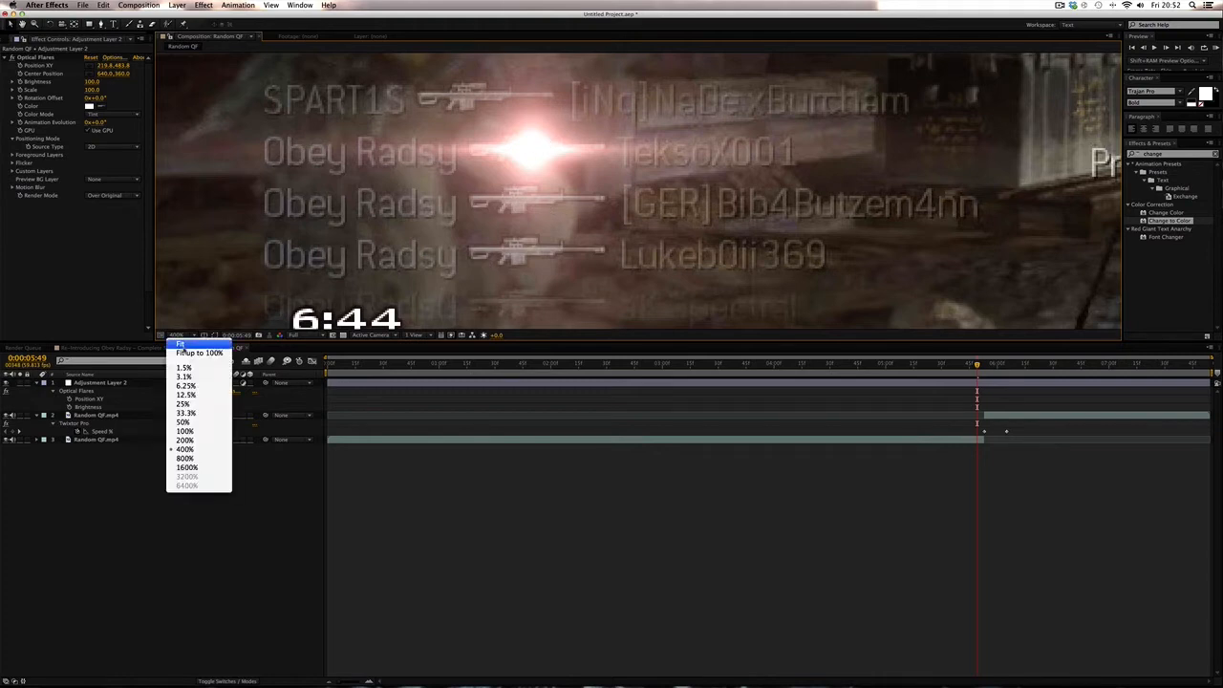
click(200, 341)
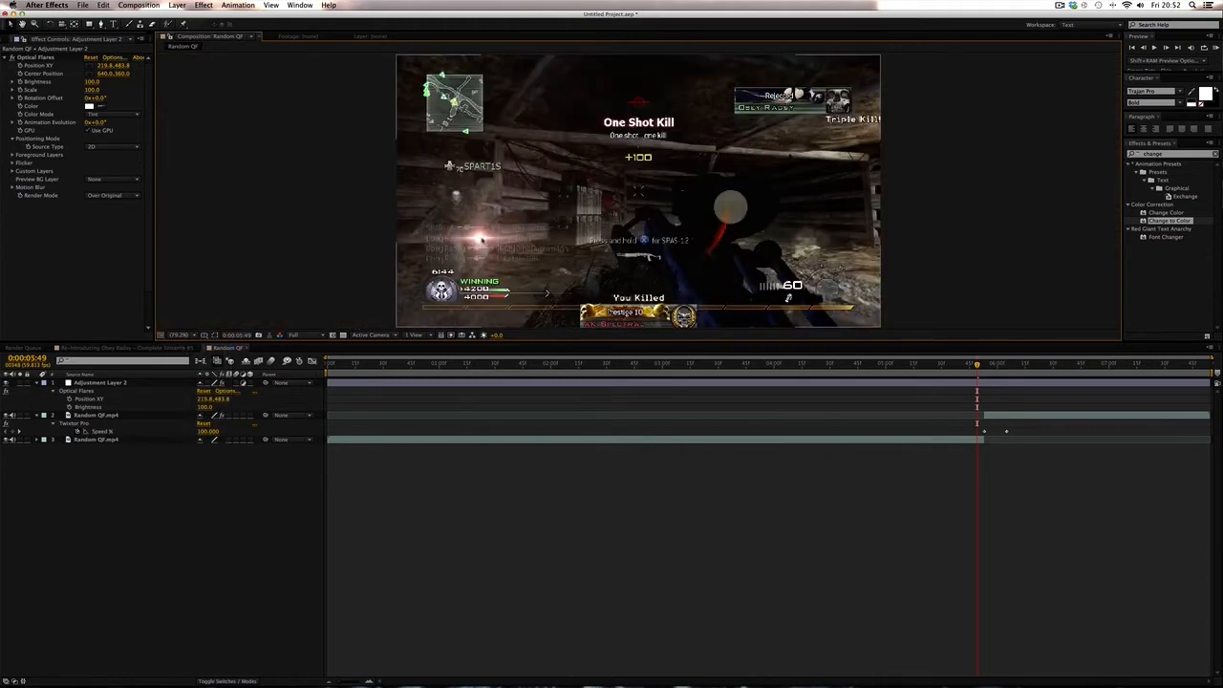
- Set the Optical Flares scale on the adjustment layer to 50
scroll(486, 237, up, 3)
drag(553, 235, 899, 76)
drag(581, 257, 909, 168)
drag(733, 178, 922, 91)
click(994, 383)
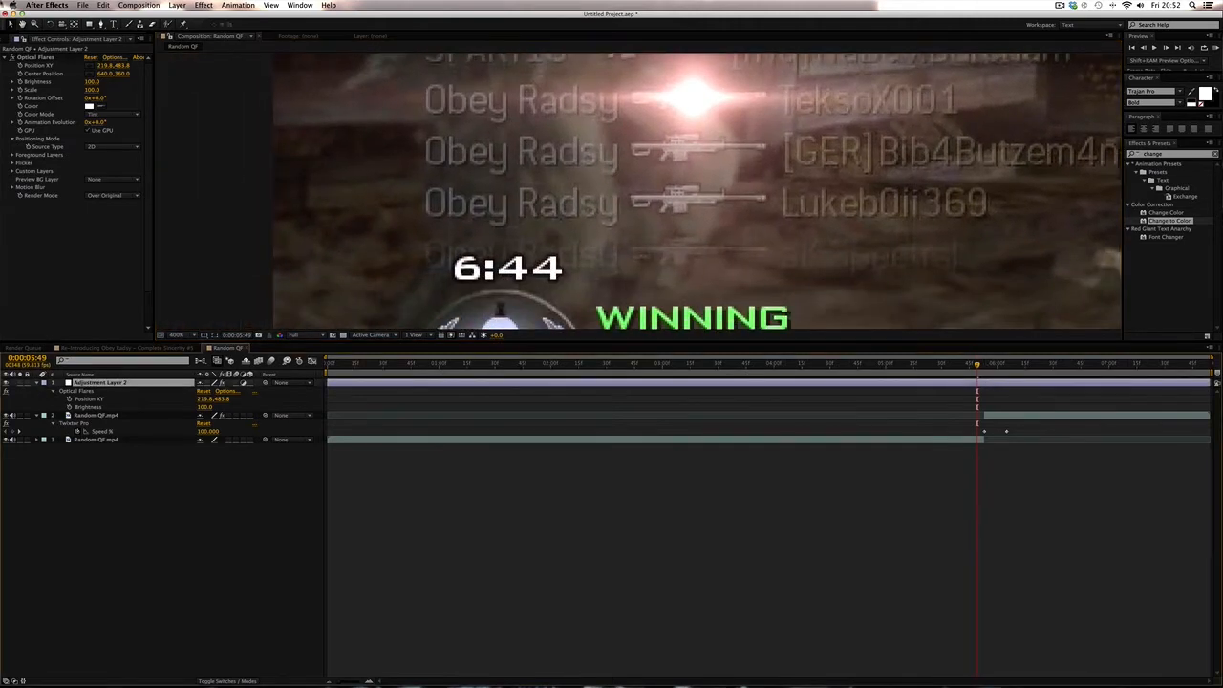
click(91, 89)
text(50)
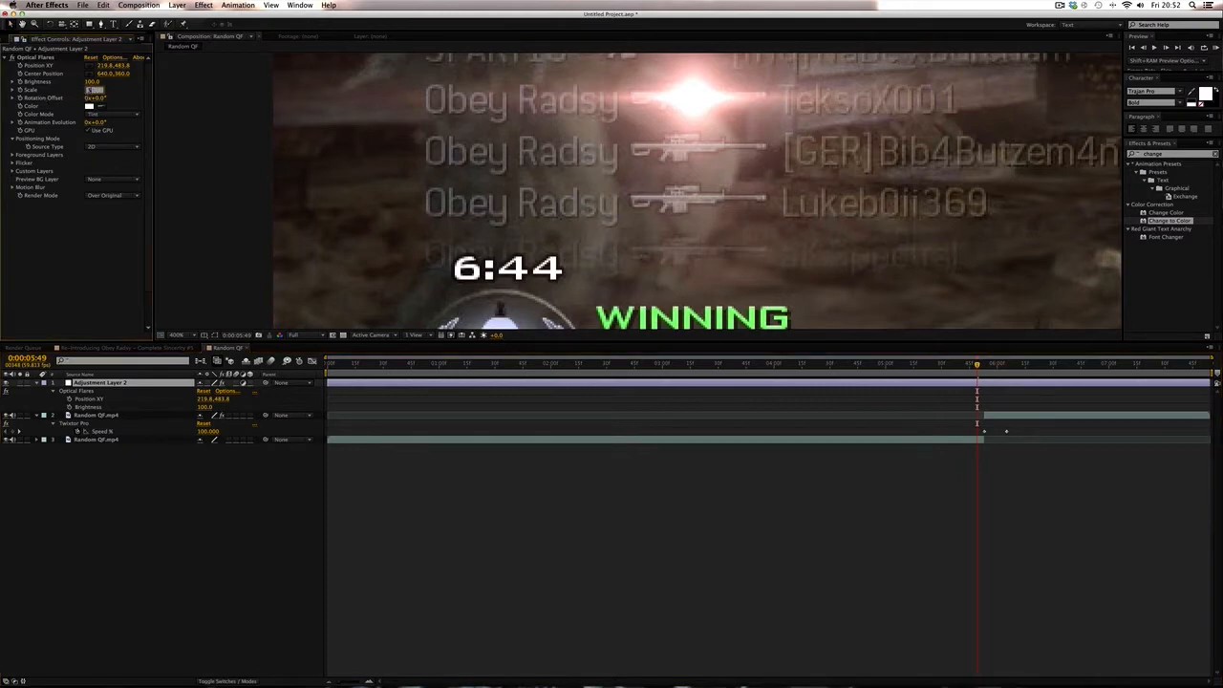
key(Return)
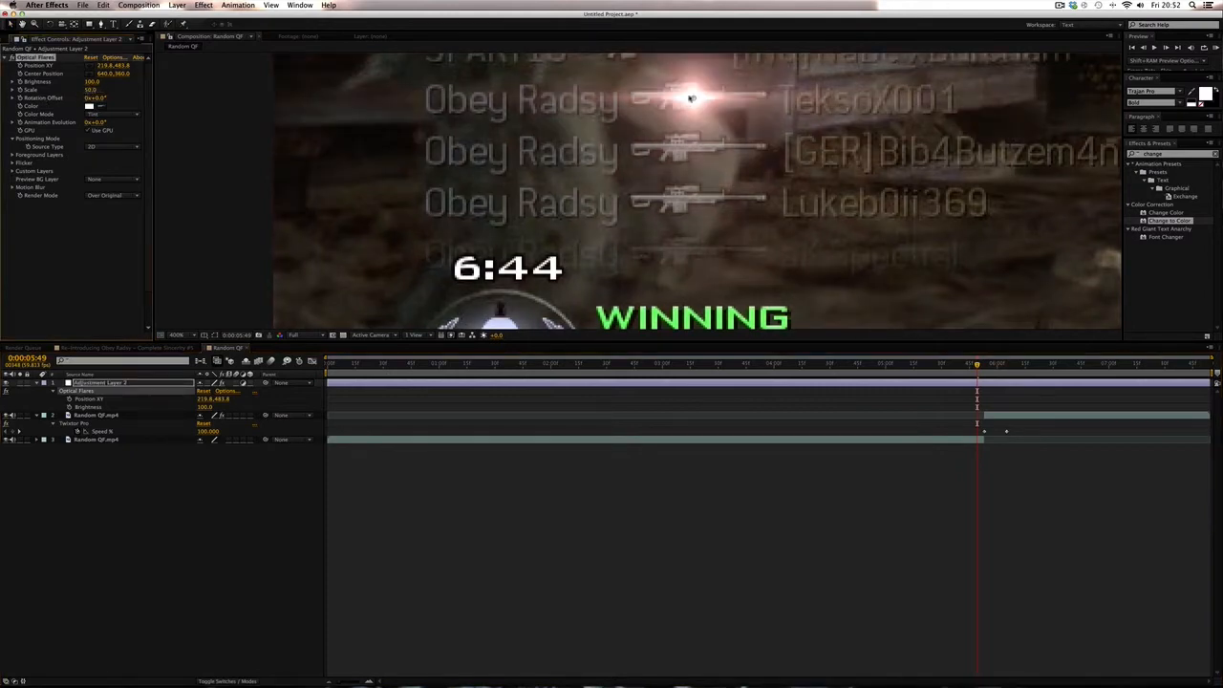
- Reposition the flare onto the rifle's muzzle at the current frame
drag(691, 98, 681, 95)
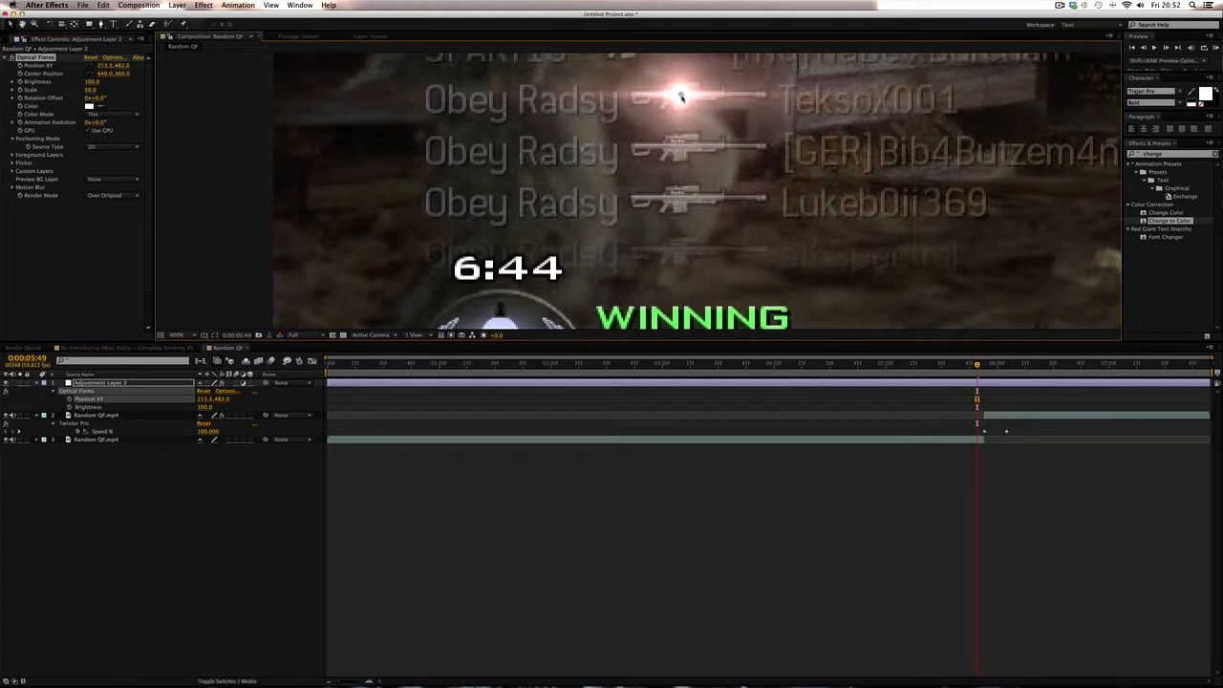
key(space)
drag(710, 103, 675, 193)
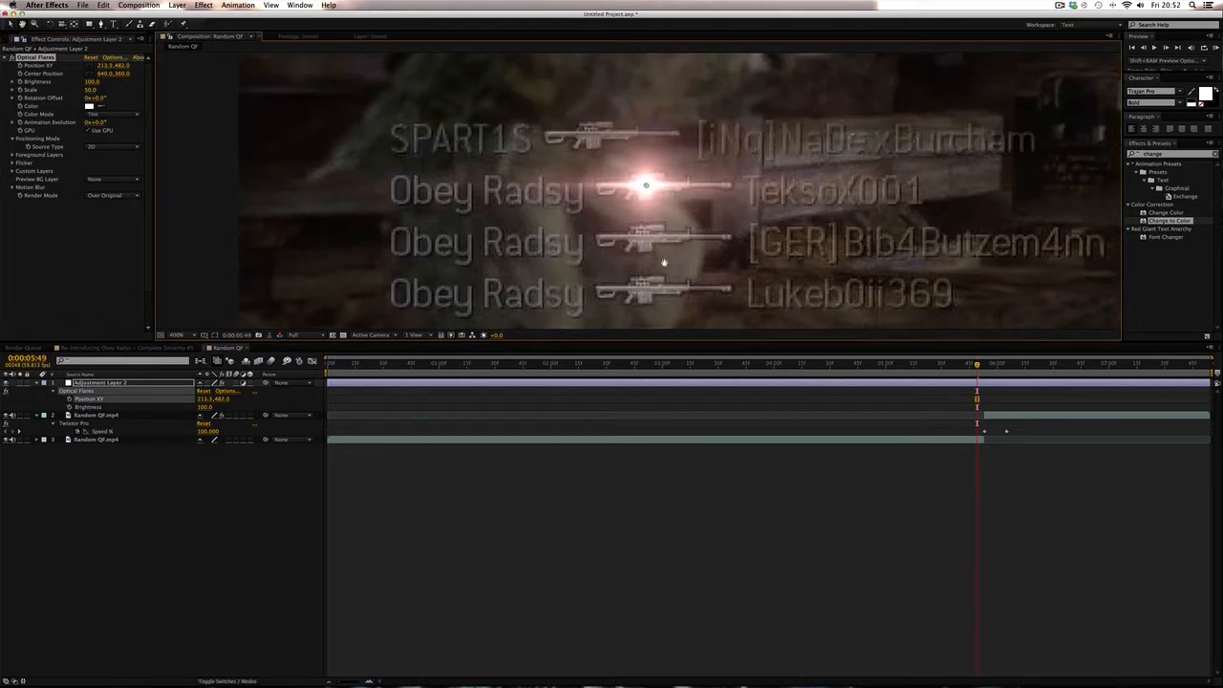
click(673, 558)
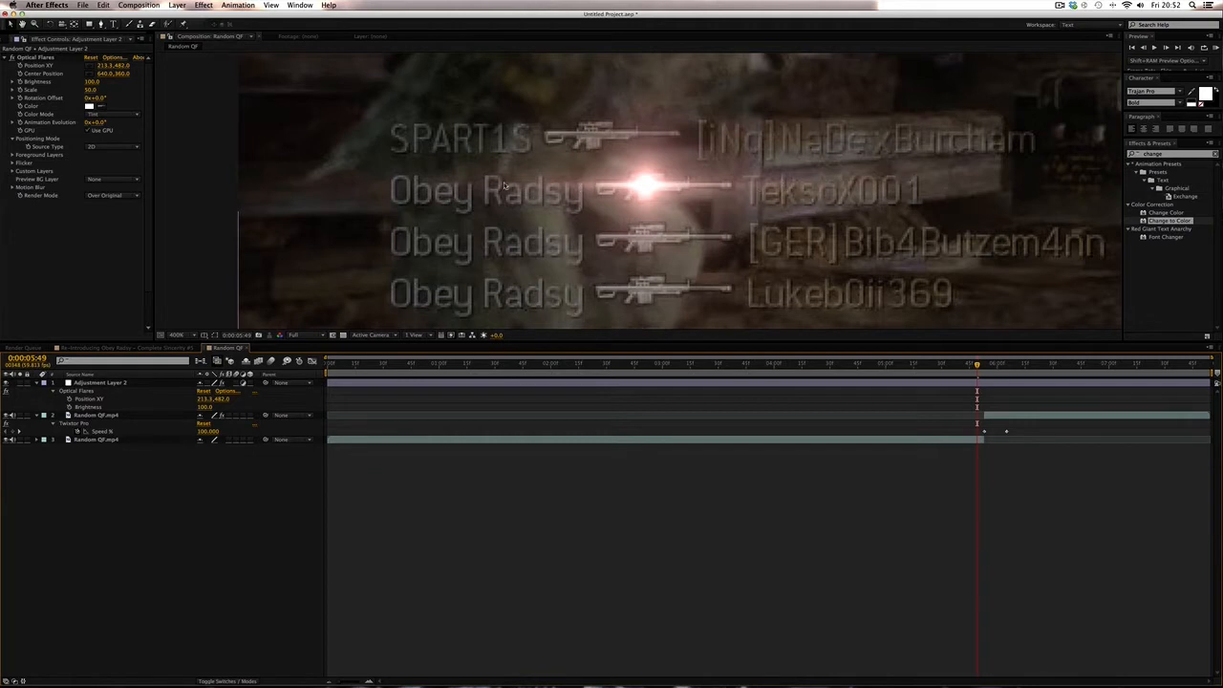
click(45, 61)
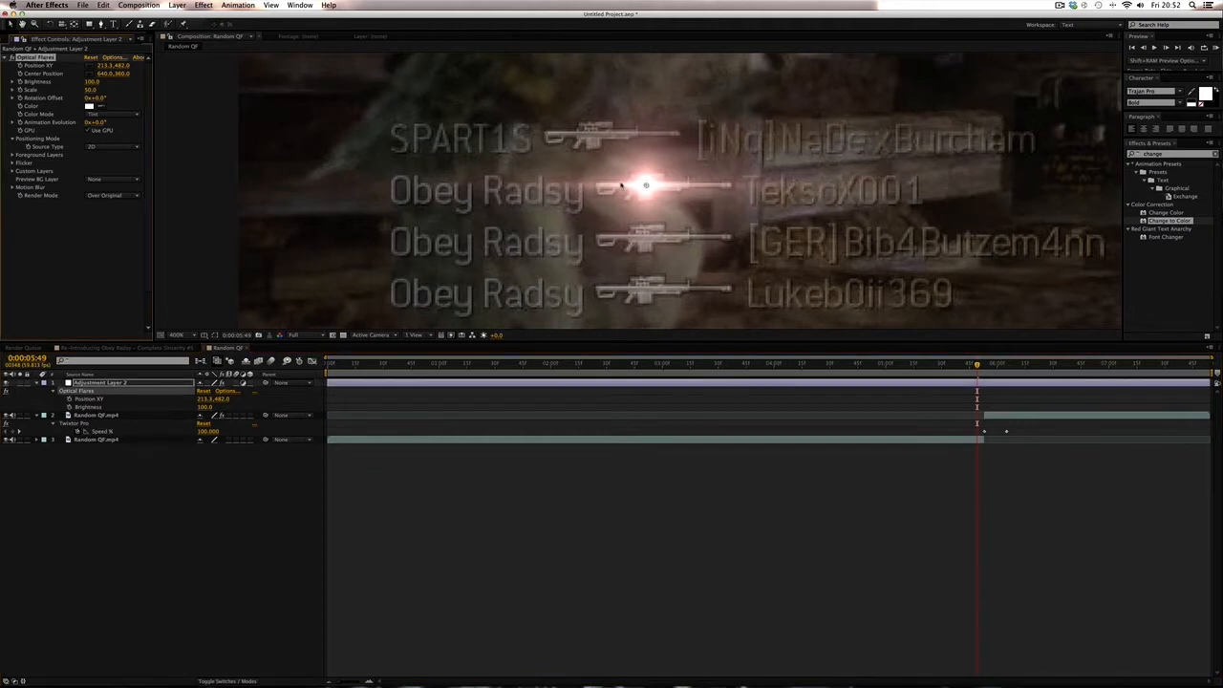
drag(646, 186, 646, 183)
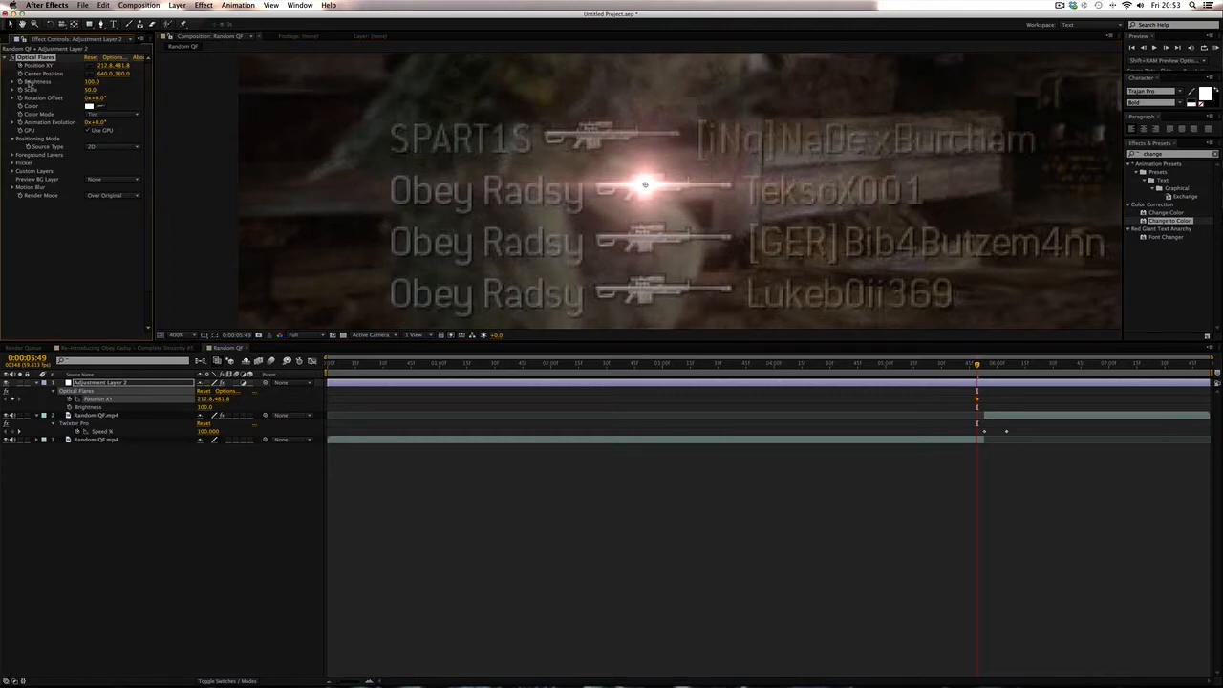
- Set the flare's Brightness keyframe to 0 at the current frame
click(19, 82)
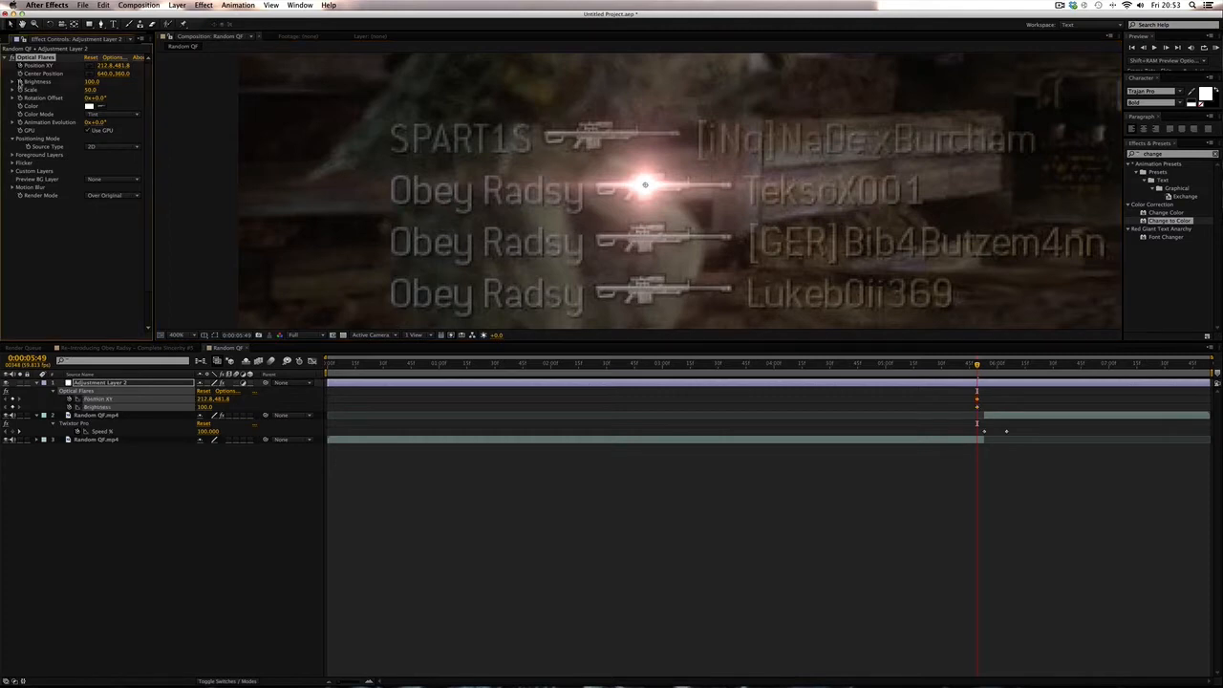
click(829, 385)
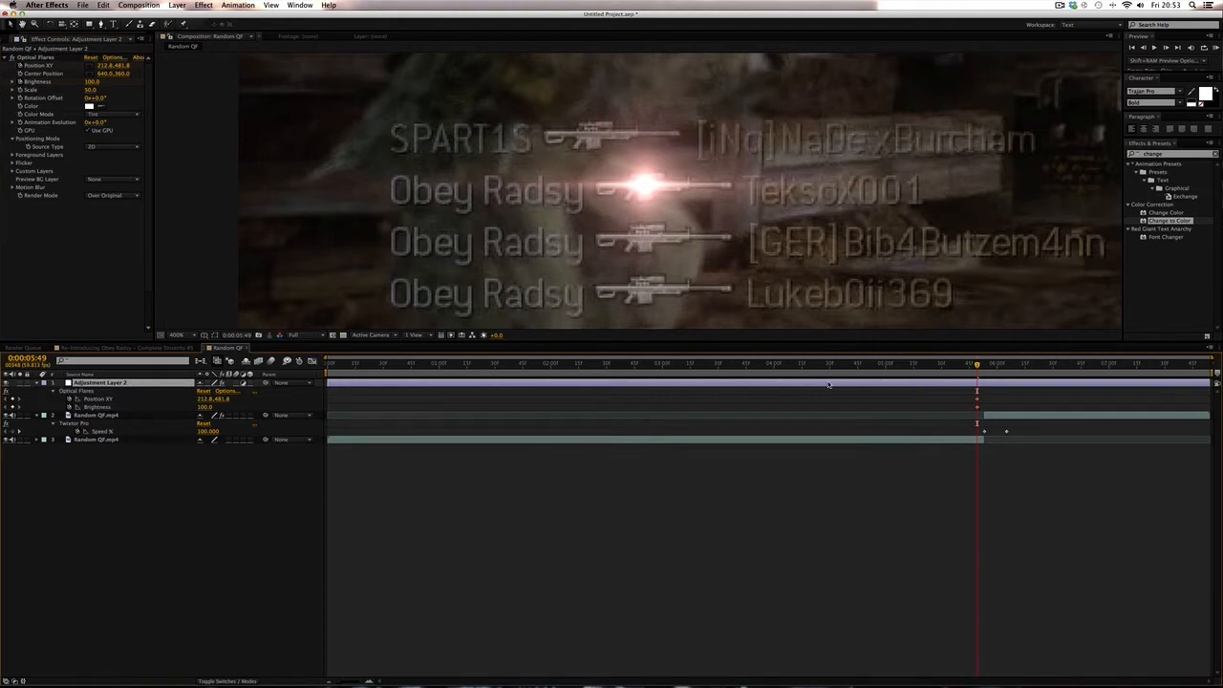
key(u)
key(u)
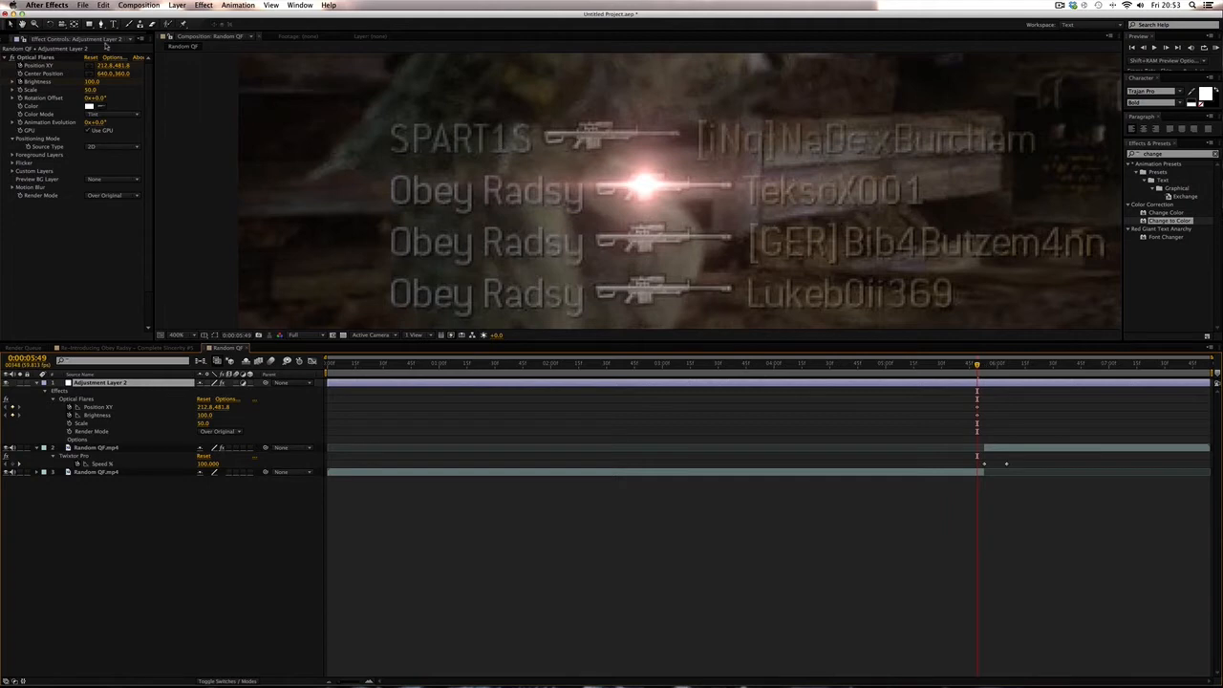
click(93, 81)
text(0)
key(Return)
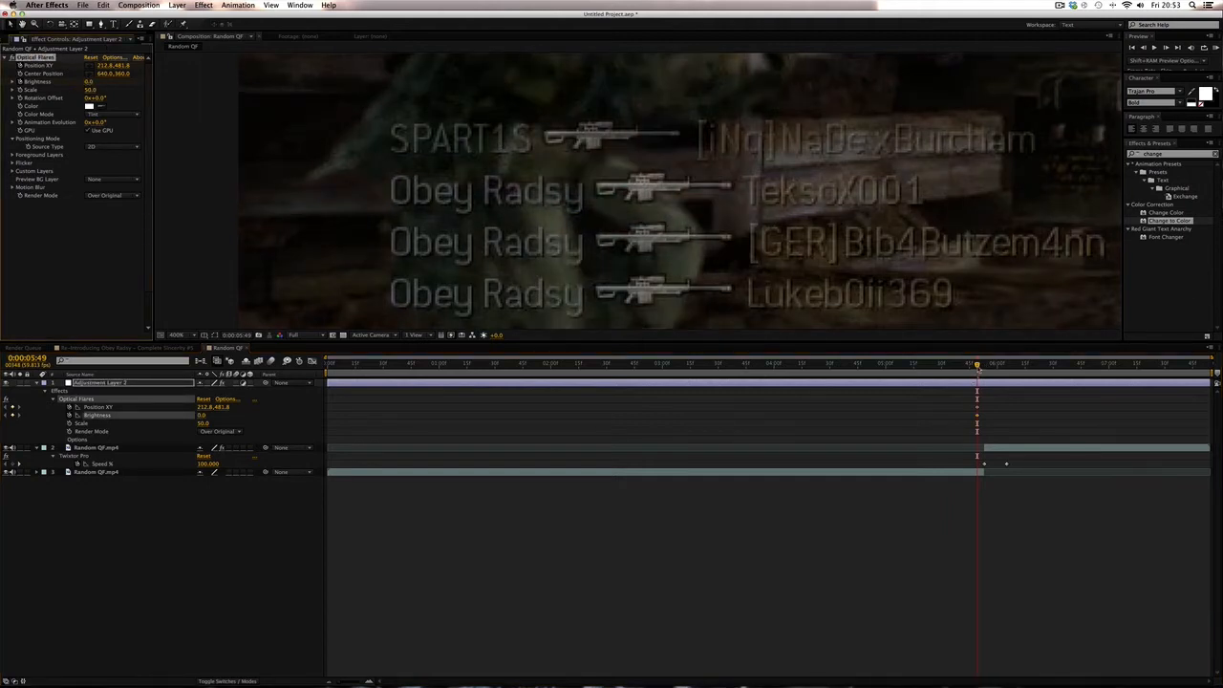
- Move to 0:00:05:54 and reposition the flare on the muzzle to add a position keyframe
drag(977, 366, 988, 370)
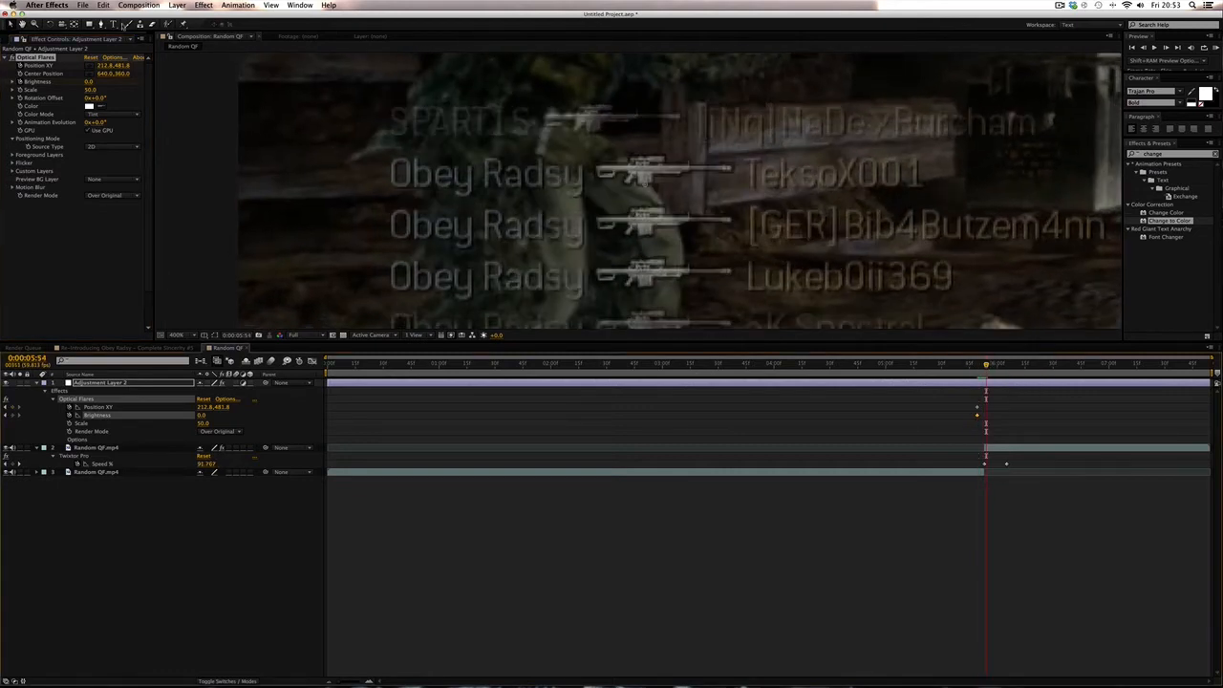
click(646, 186)
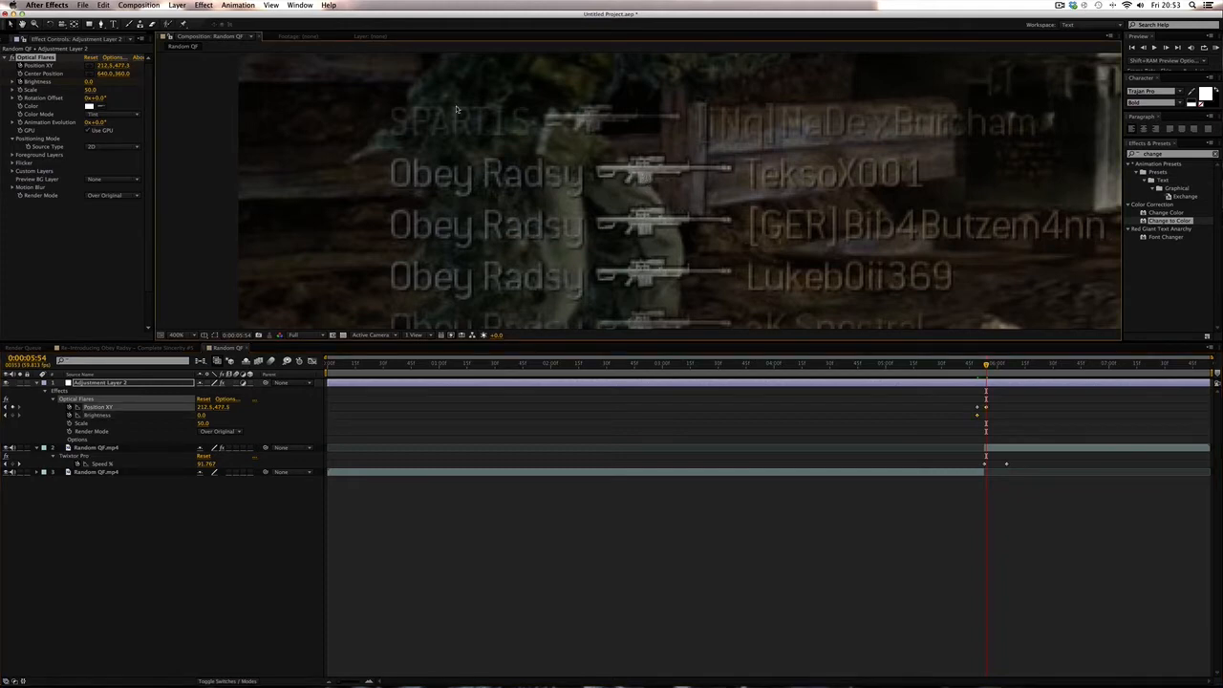
- Undo the last flare move, re-place the flare on the rifle's muzzle, and set Brightness to 100 at 0:00:05:54
key(super+z)
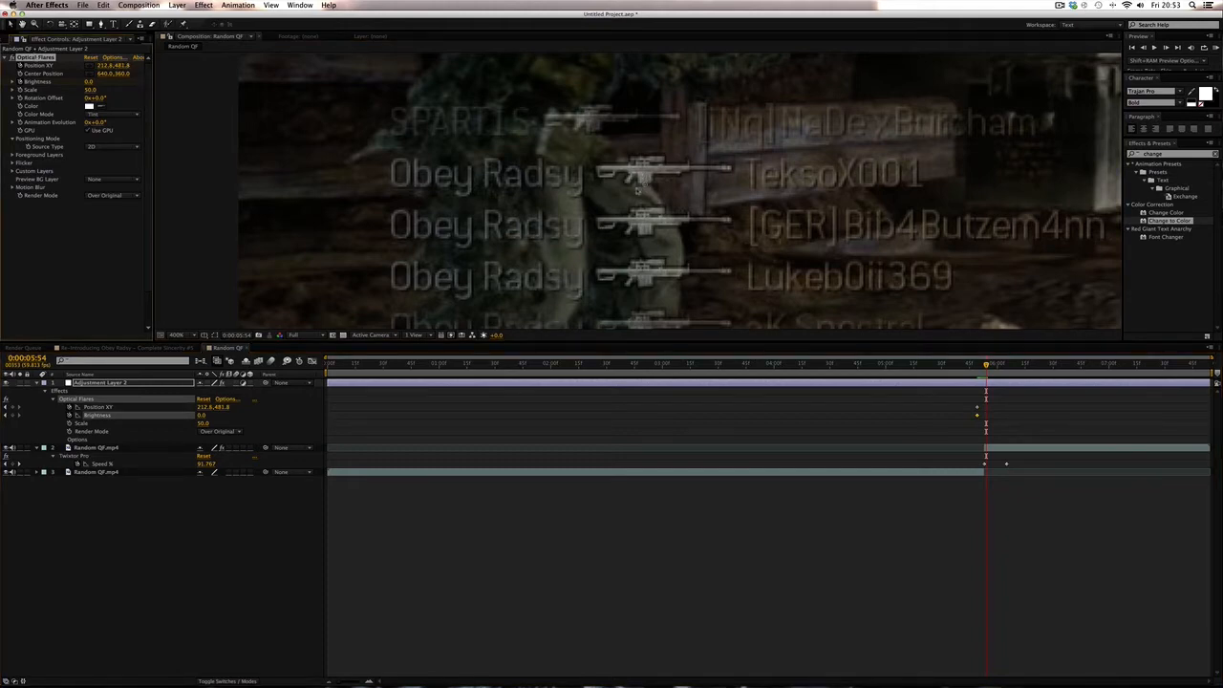
drag(646, 186, 645, 173)
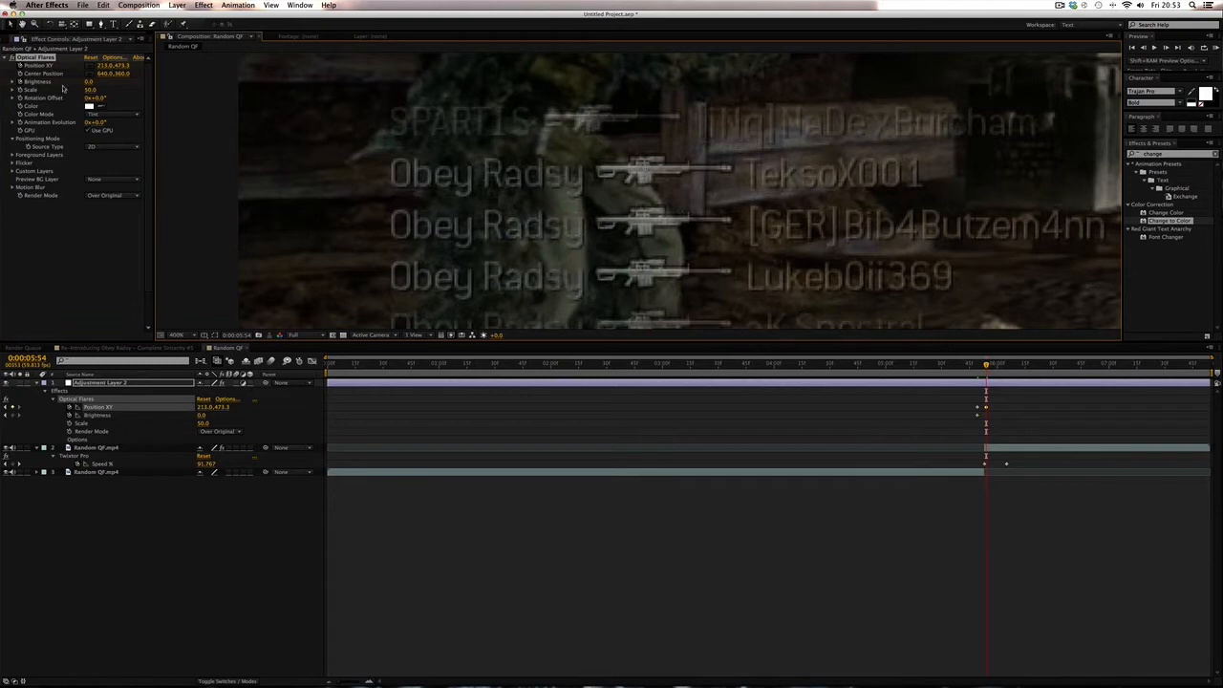
click(89, 82)
text(100)
key(Return)
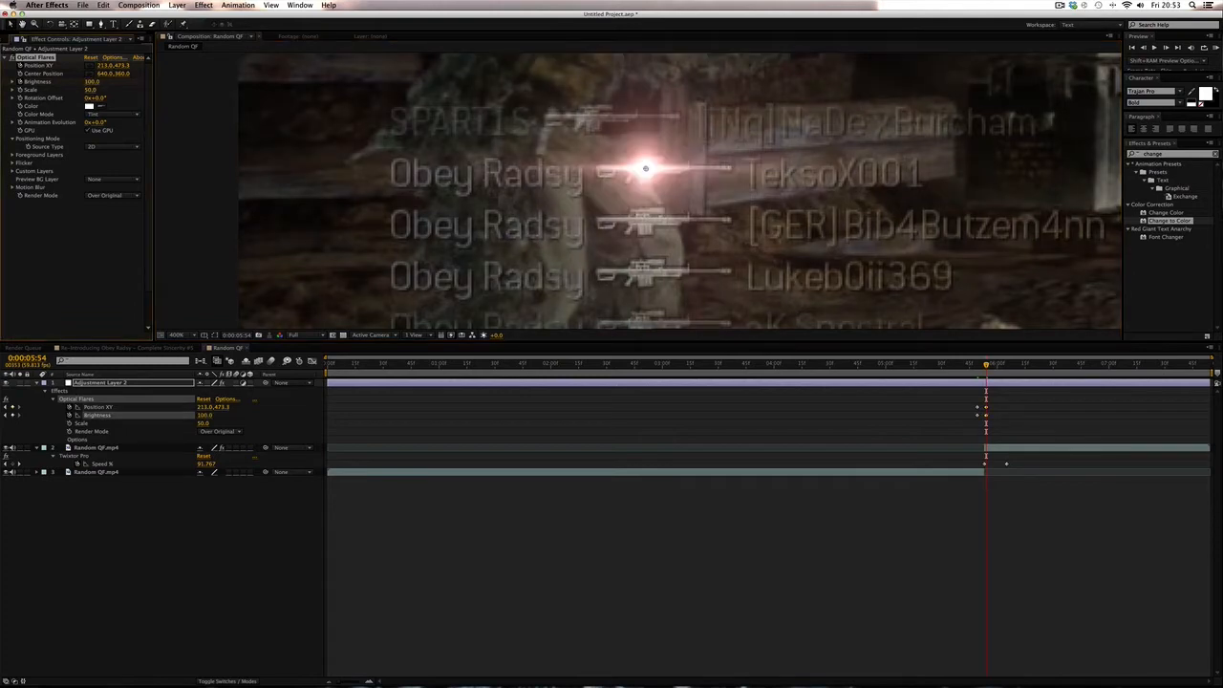
- Move to 0:00:05:59 and reposition the flare onto the muzzle to add a position keyframe
click(1006, 439)
drag(986, 366, 1012, 367)
click(989, 383)
click(991, 366)
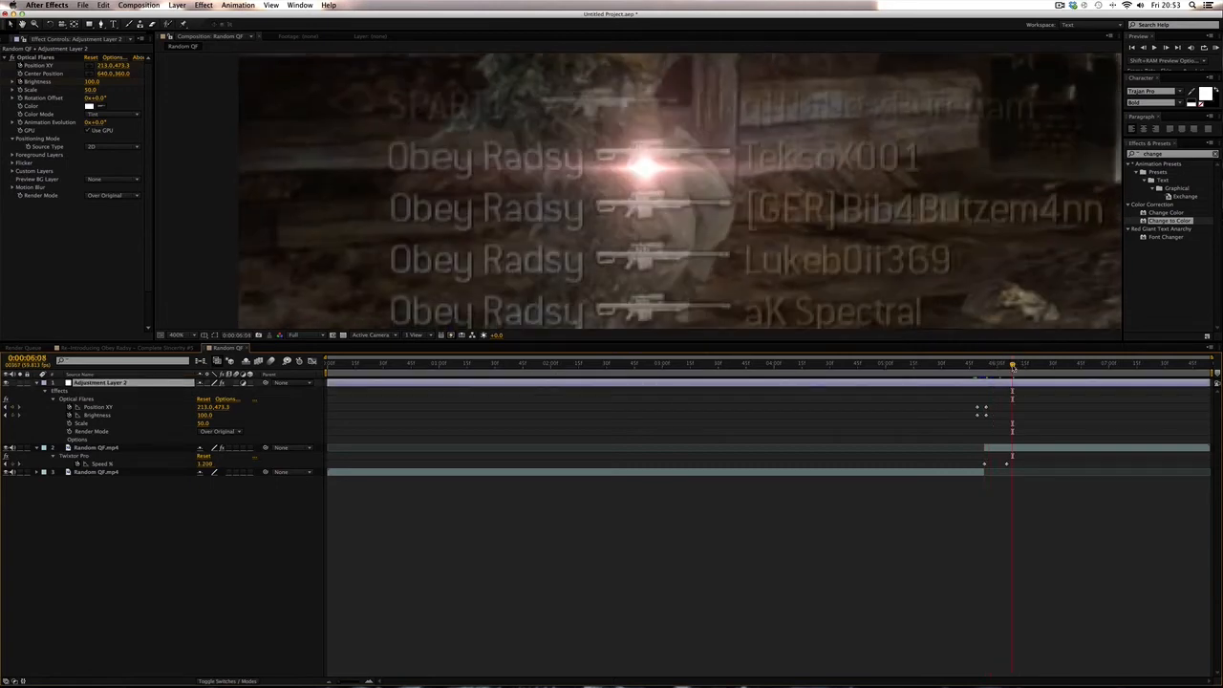
click(989, 366)
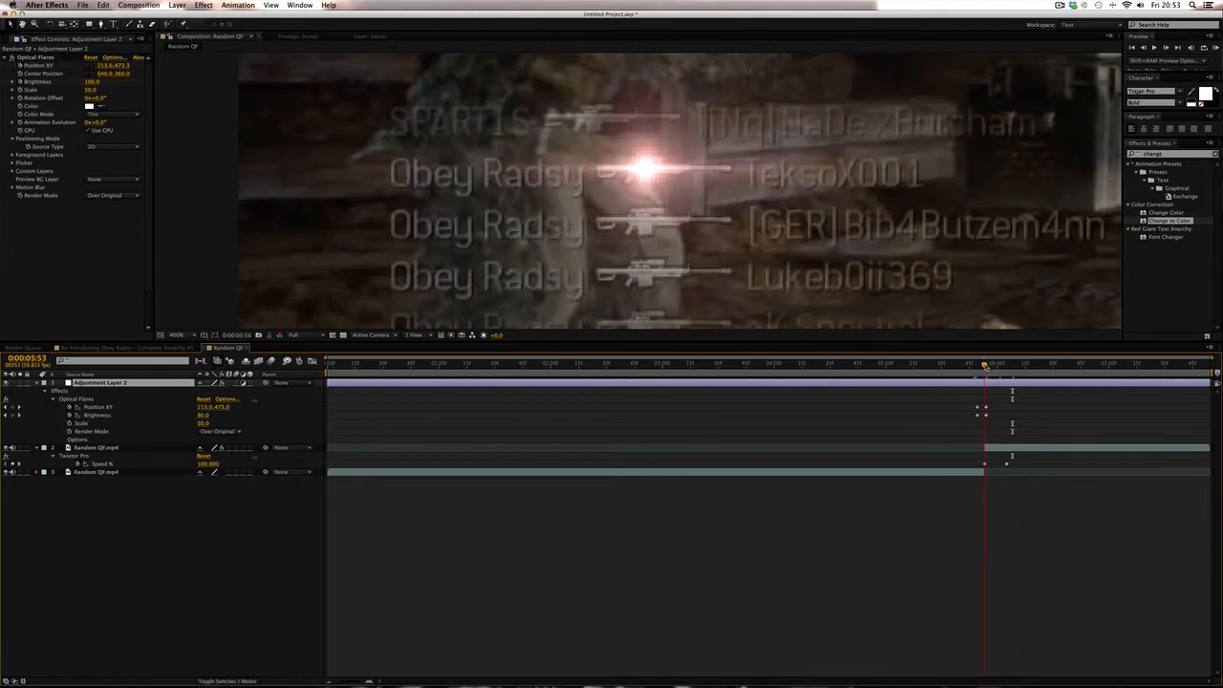
click(988, 366)
drag(987, 366, 995, 367)
click(41, 57)
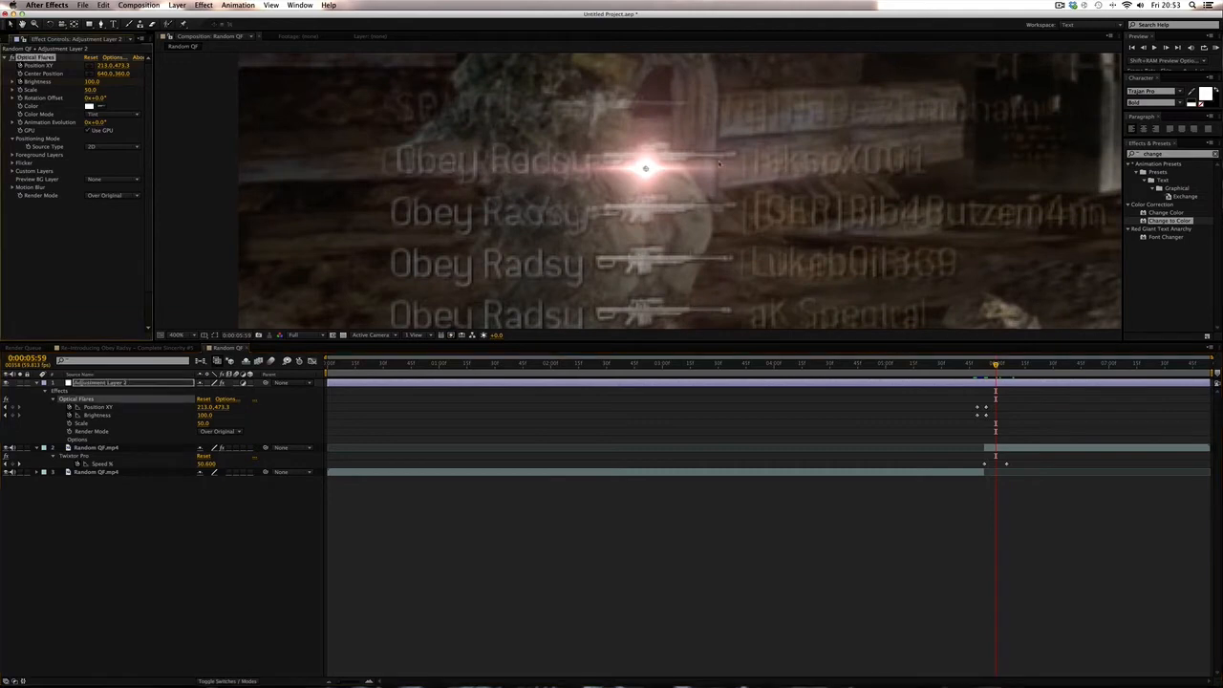
drag(645, 169, 647, 158)
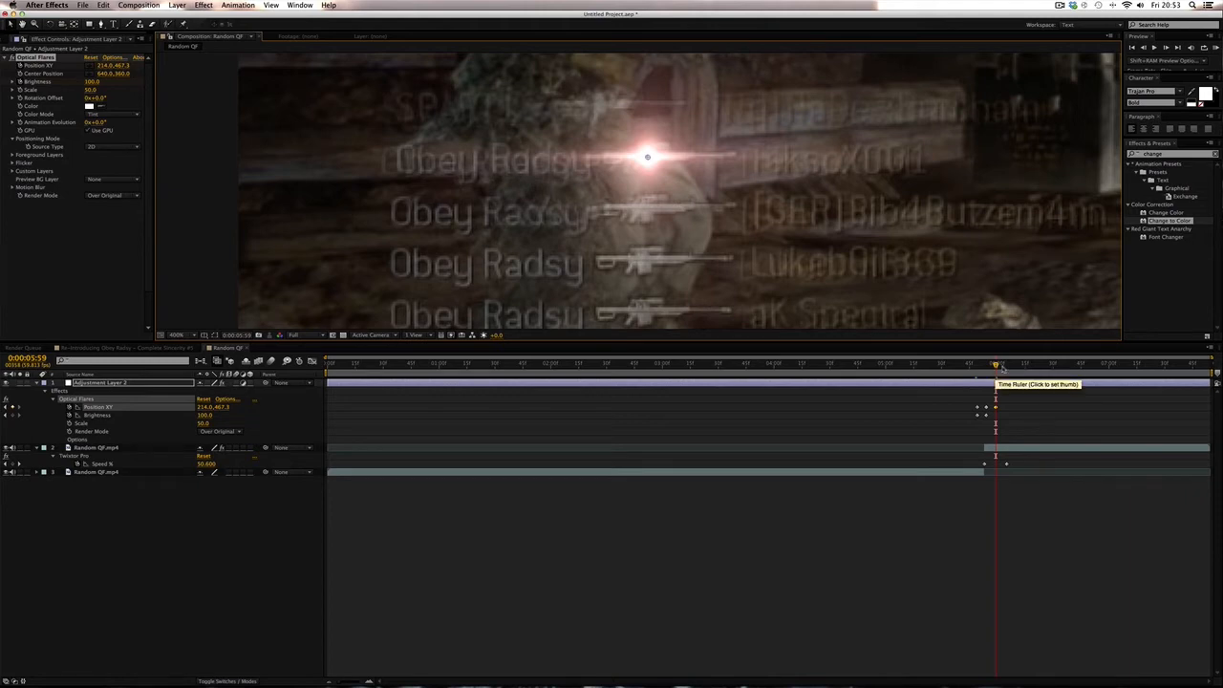
- Move to 0:00:06:05 and nudge the flare onto the muzzle to add another position keyframe
drag(1000, 368, 1006, 369)
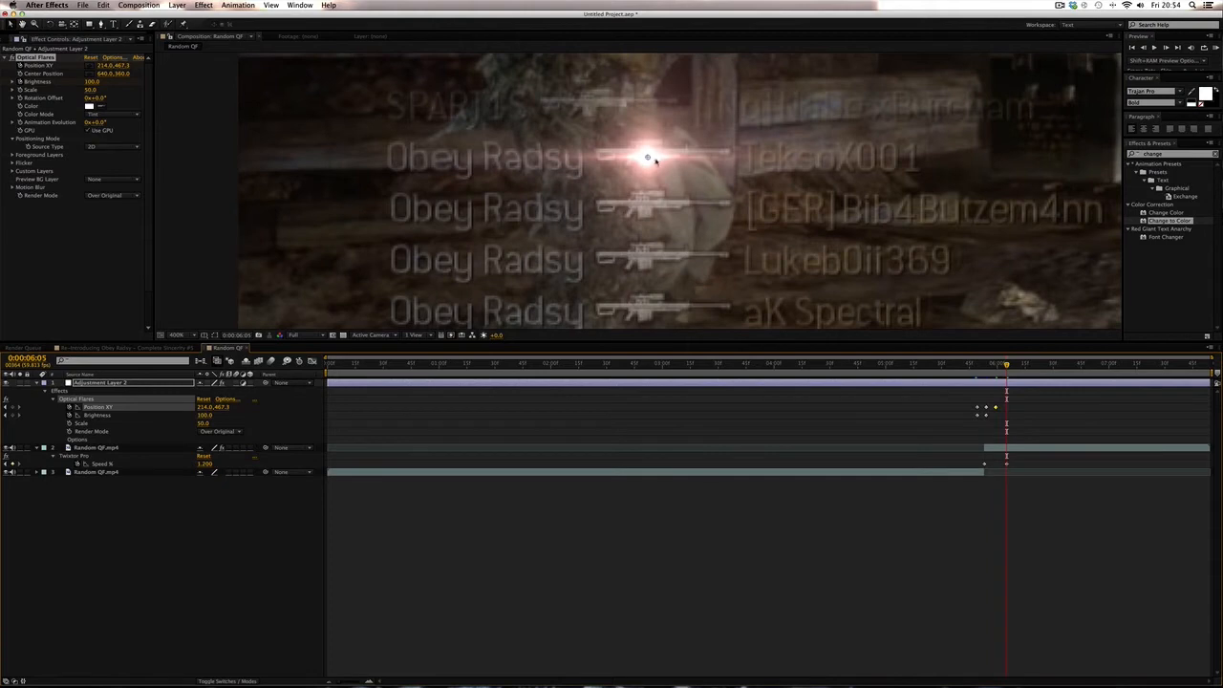
drag(647, 157, 648, 151)
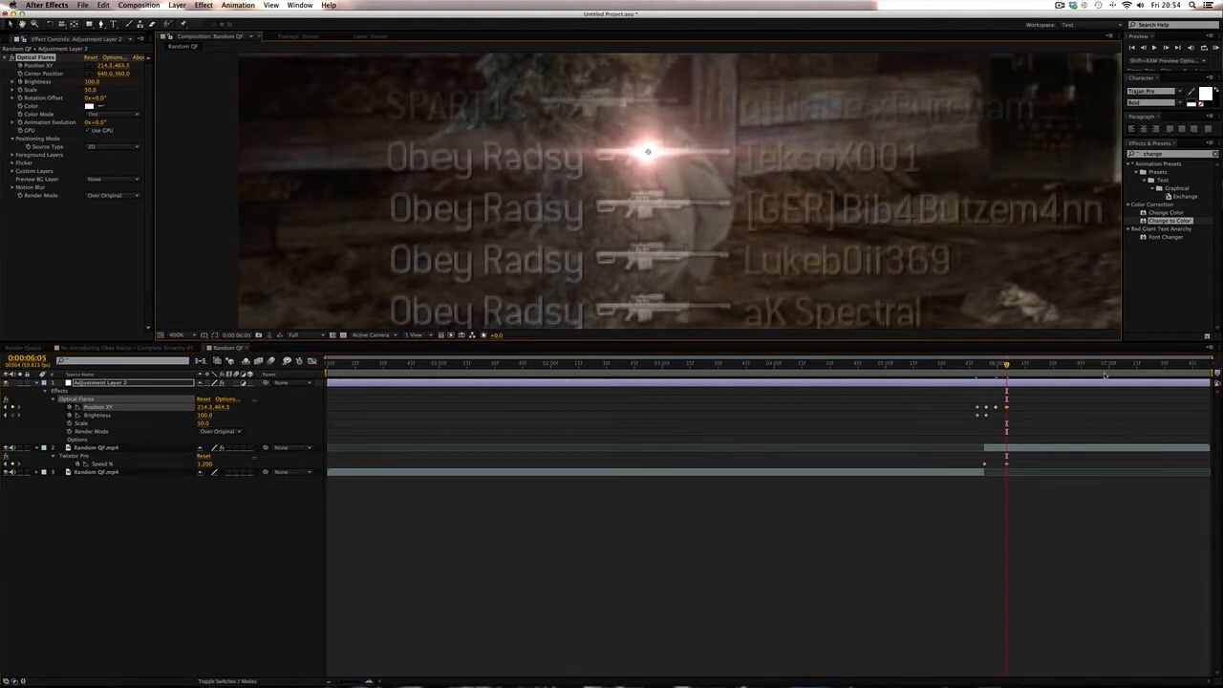
- Preview the flare animation around the kill shot, returning to 0:00:05:49
click(1206, 365)
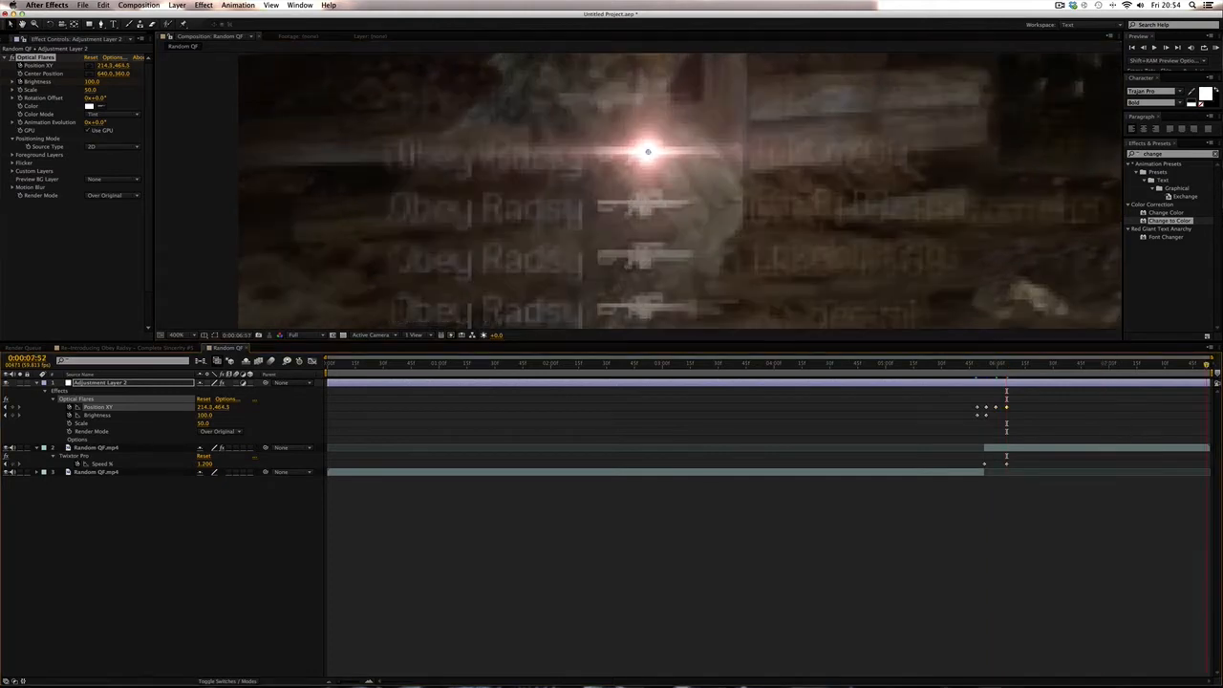
key(Page_Down)
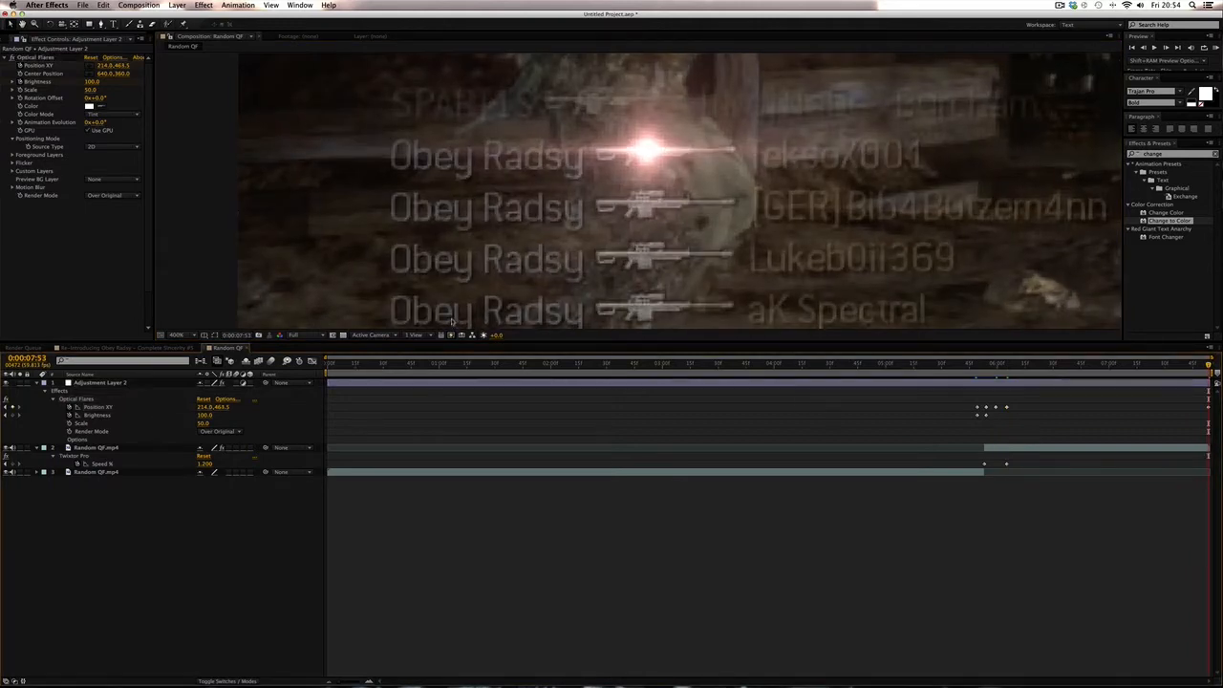
click(188, 335)
click(191, 348)
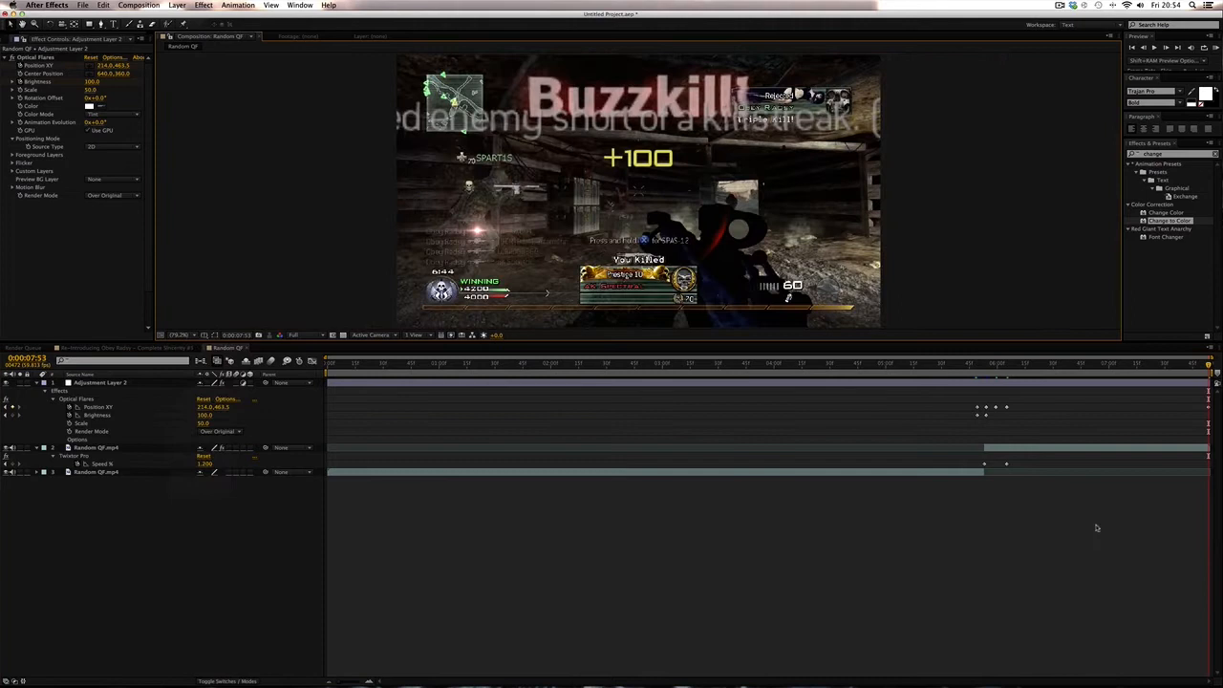
click(951, 364)
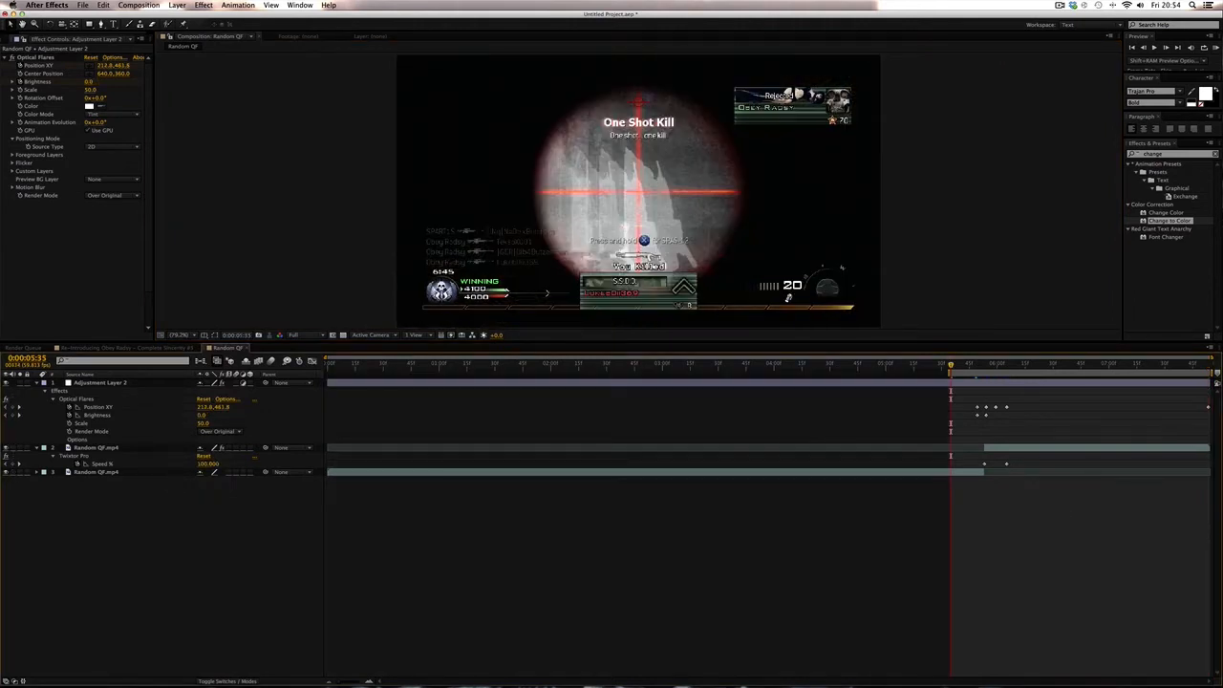
click(1212, 47)
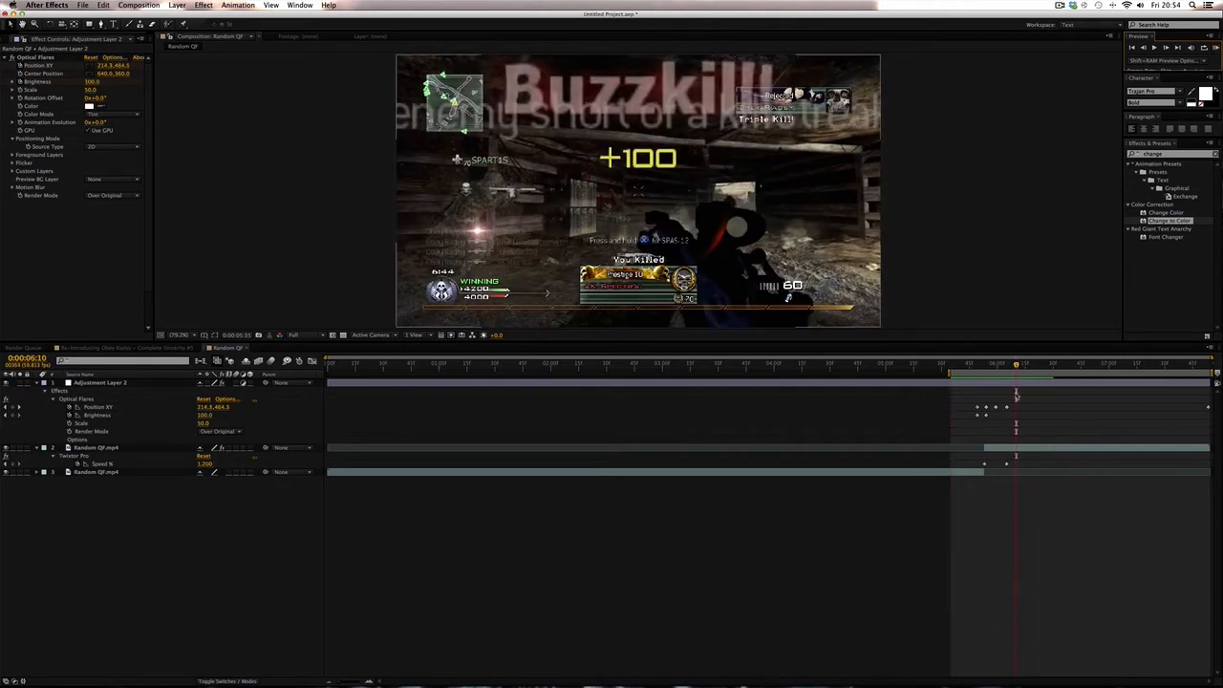
click(987, 367)
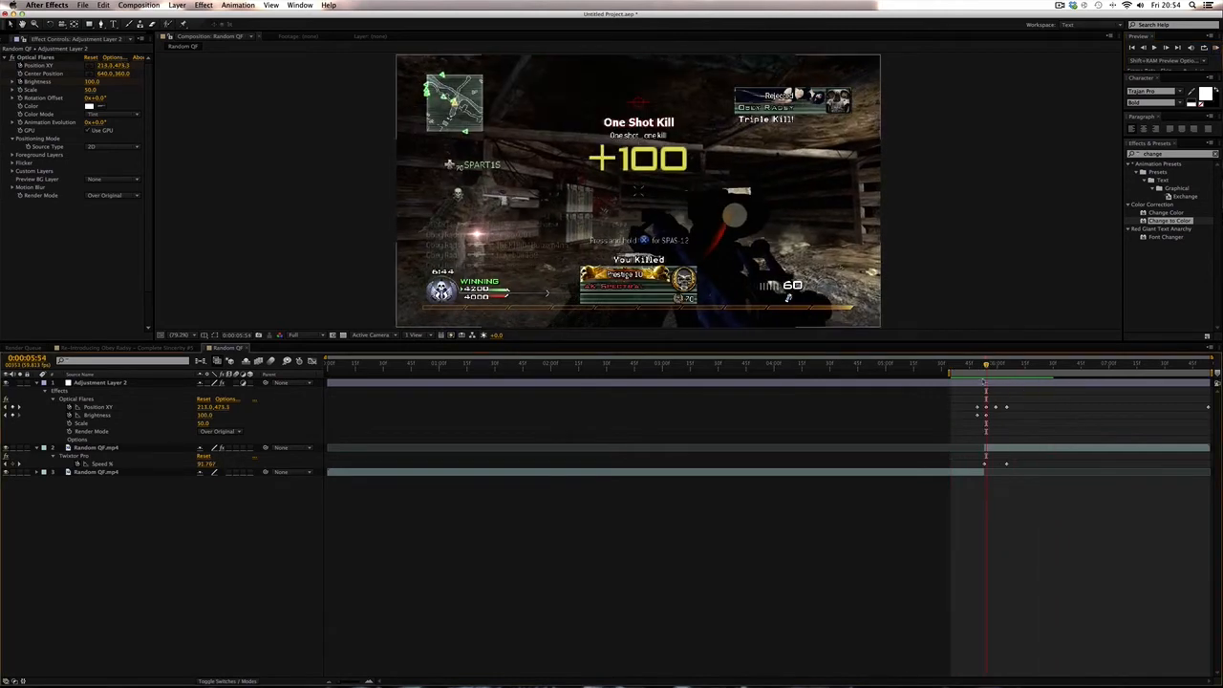
click(985, 384)
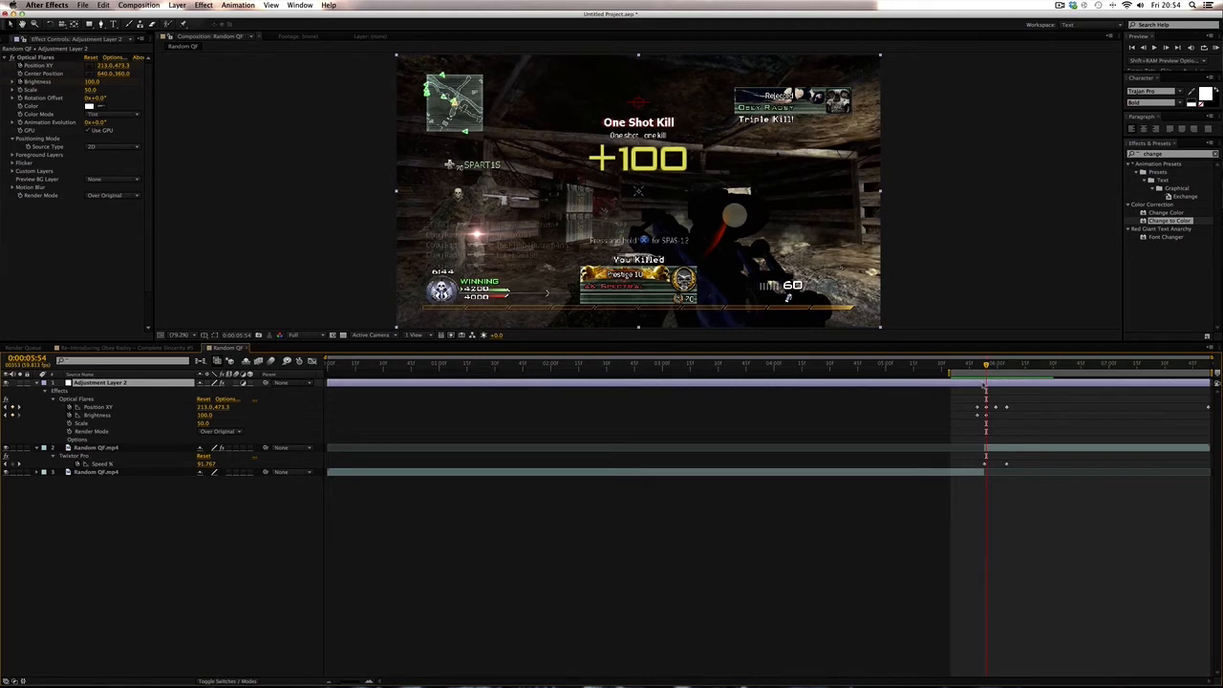
click(977, 367)
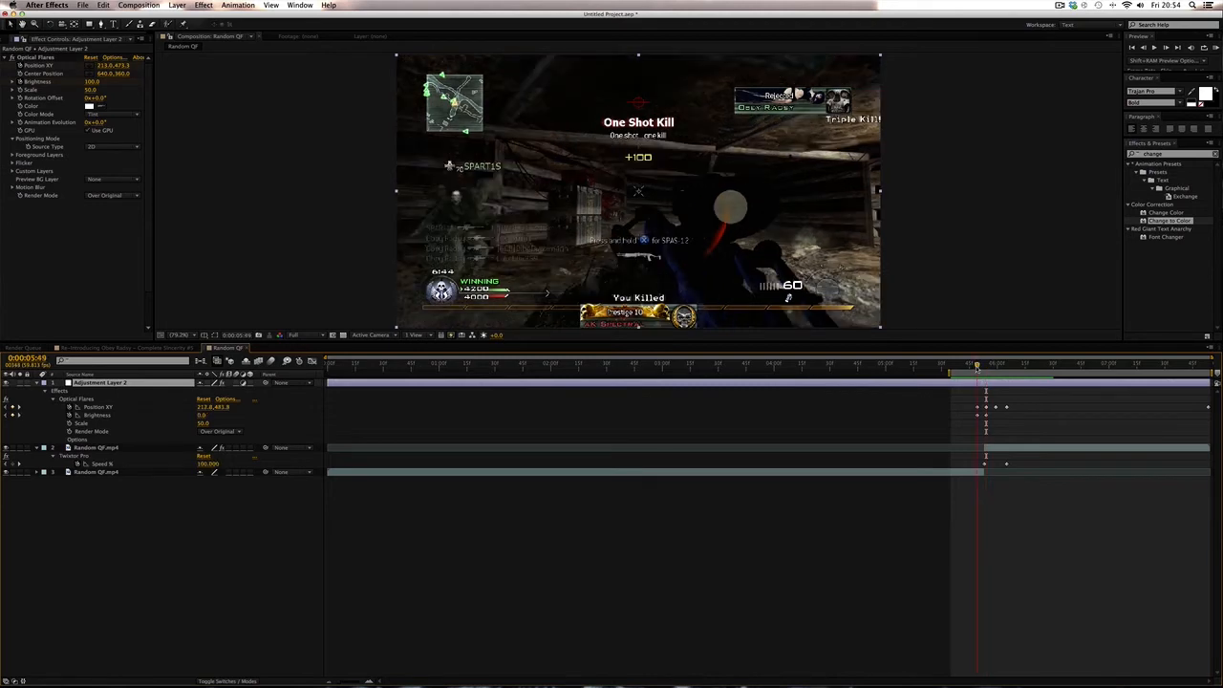
- Duplicate the Optical Flares effect on the adjustment layer
scroll(457, 237, up, 2)
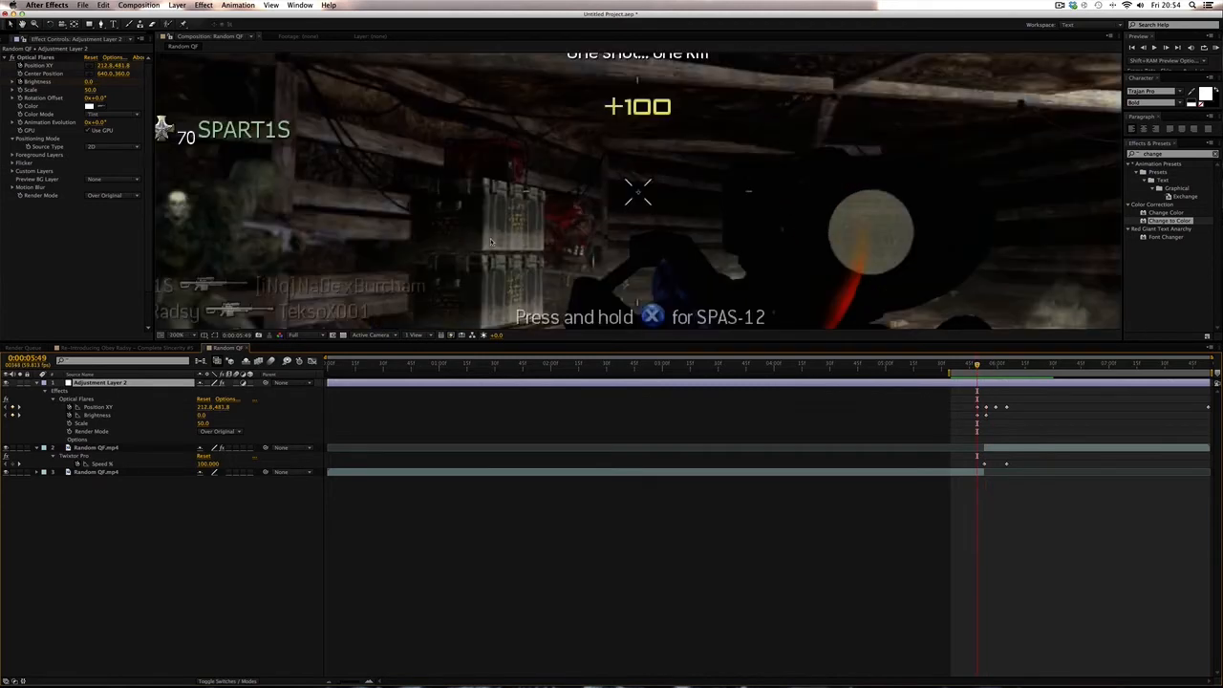
click(559, 273)
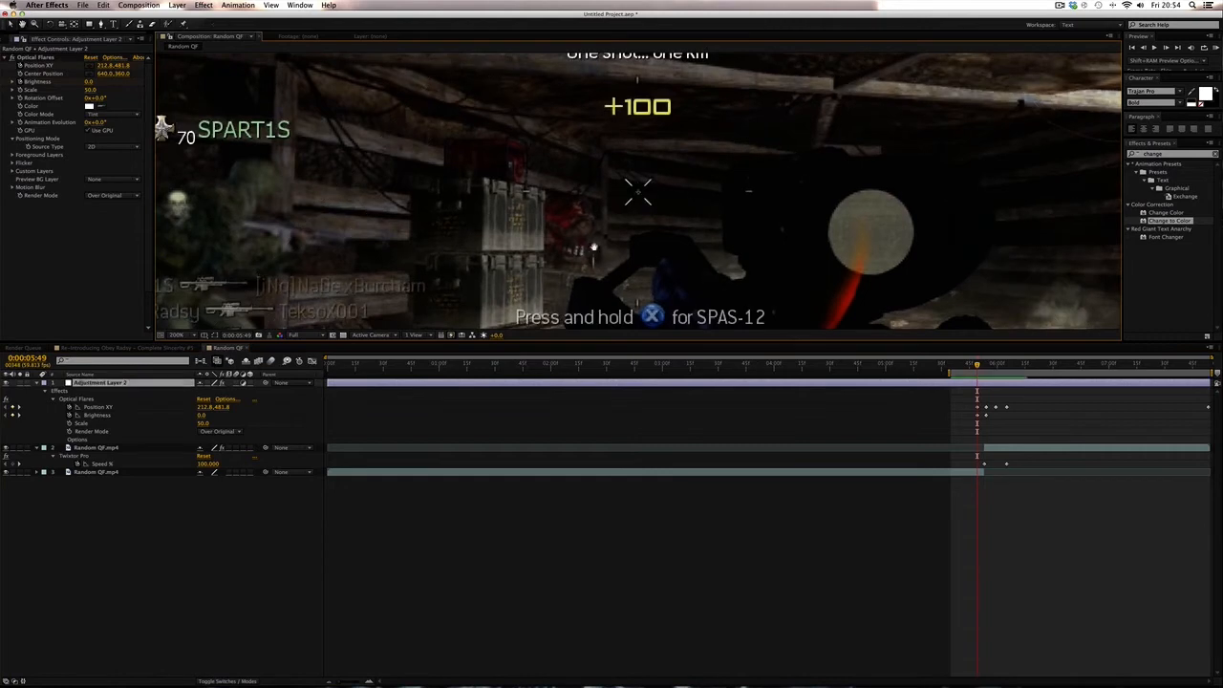
drag(585, 233, 861, 93)
drag(589, 149, 695, 153)
scroll(695, 153, up, 1)
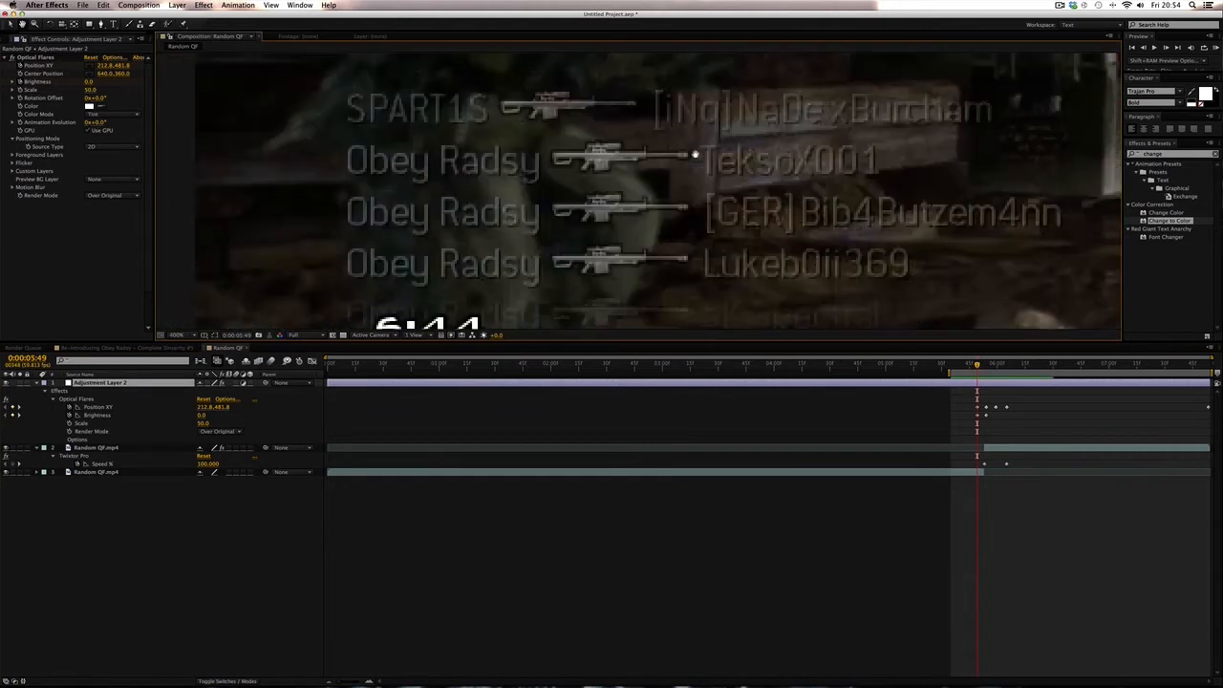
scroll(695, 153, down, 1)
drag(673, 197, 674, 170)
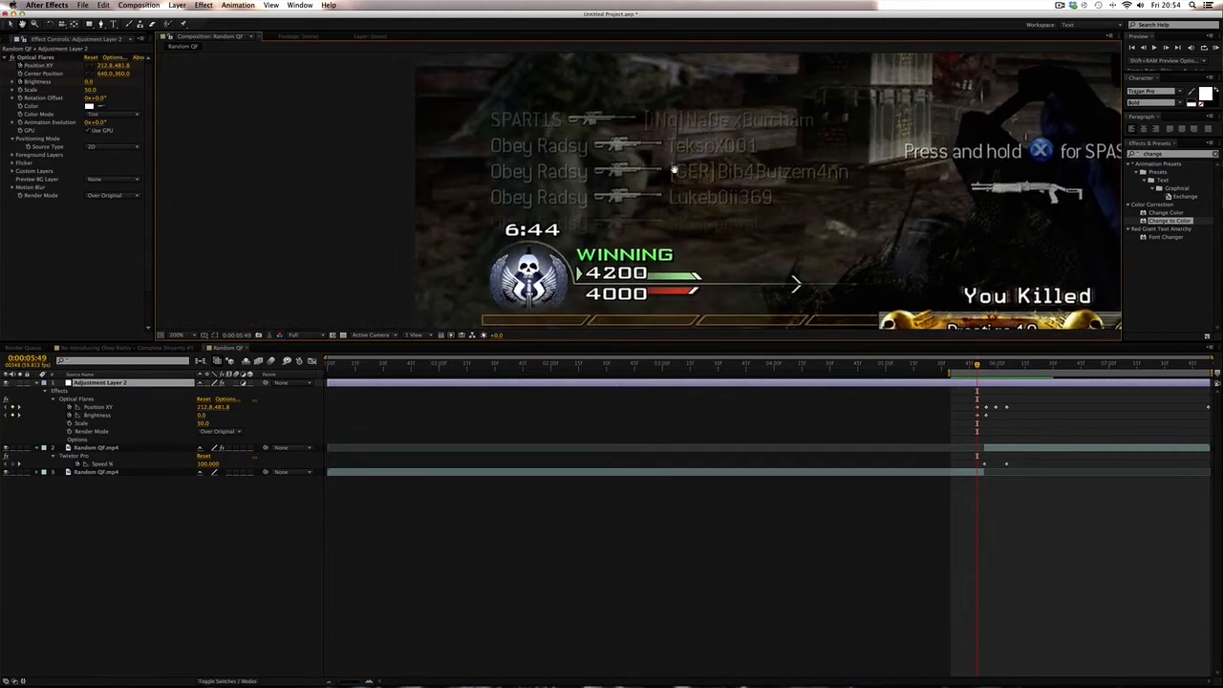
scroll(674, 171, up, 1)
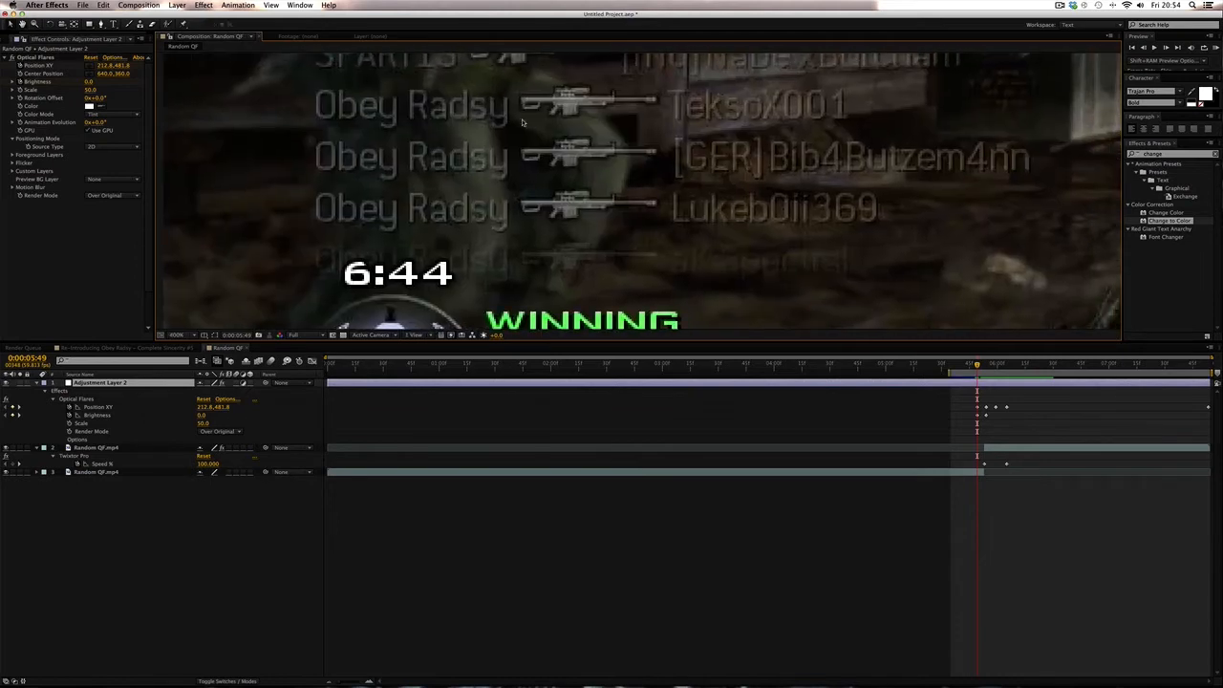
click(37, 57)
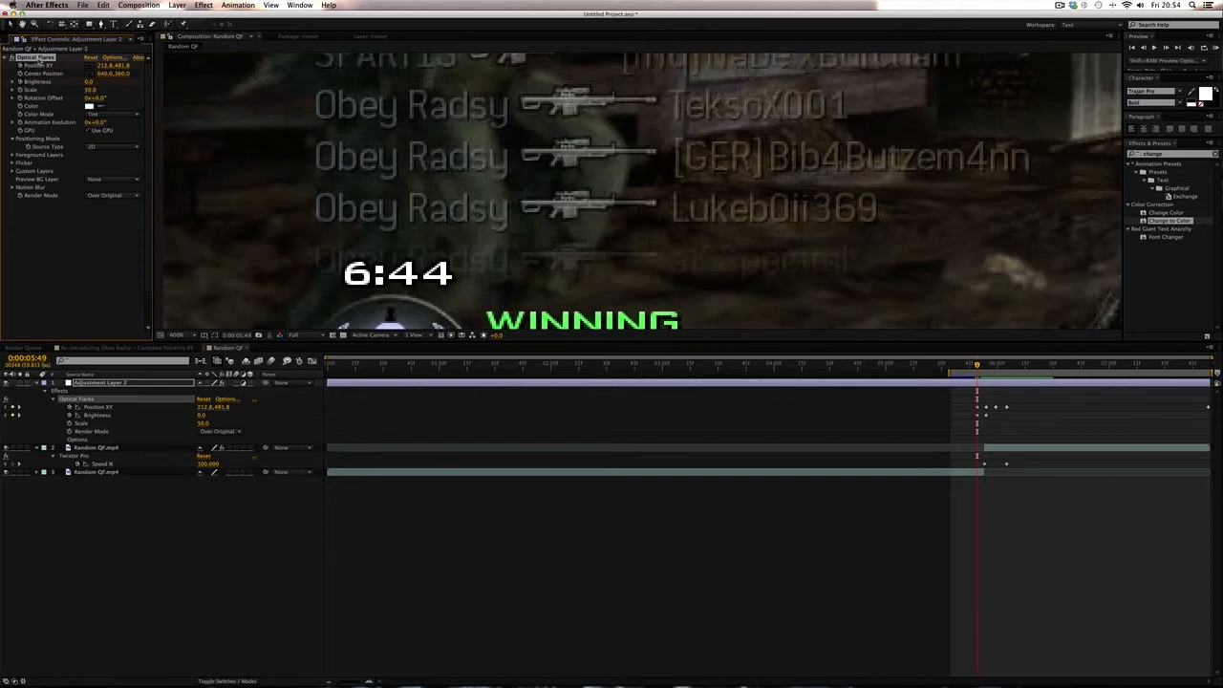
key(super+d)
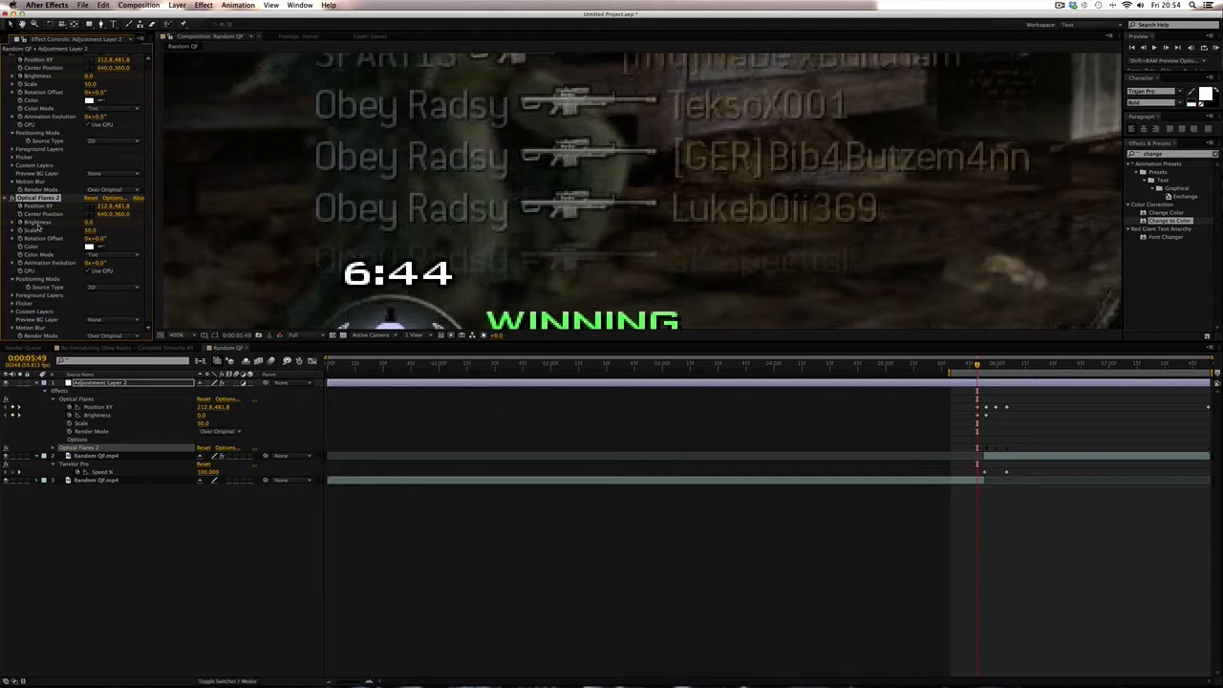
scroll(44, 205, up, 1)
scroll(44, 103, down, 1)
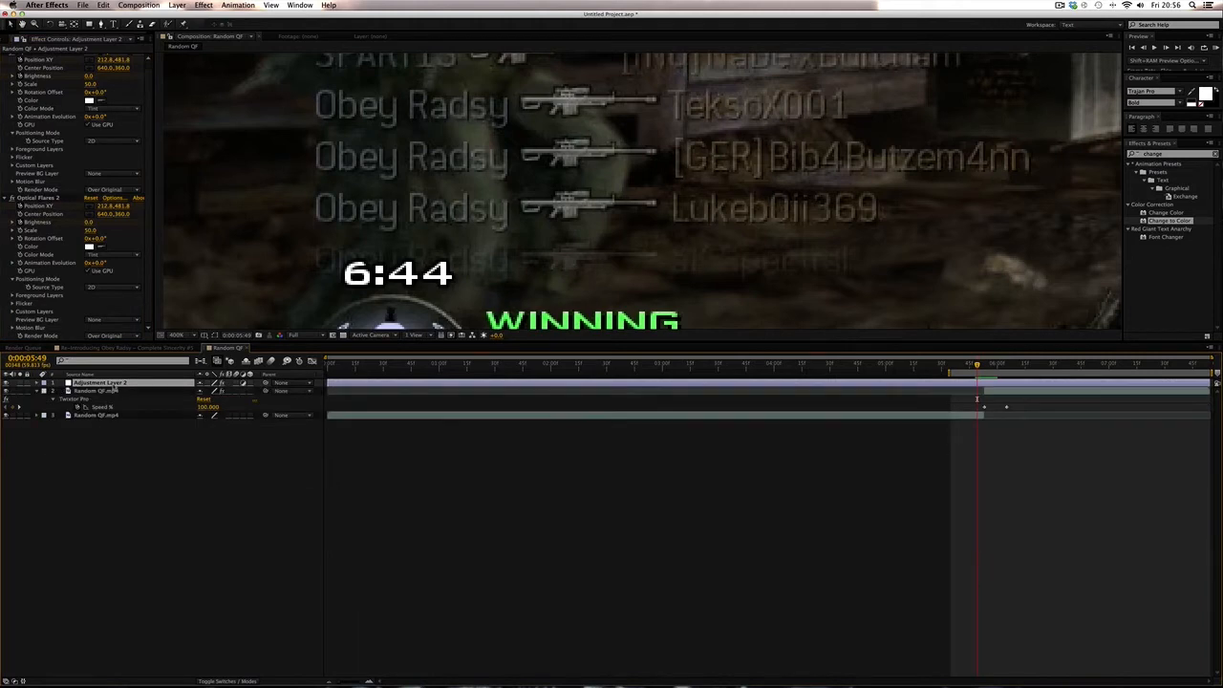
- Reveal the keyframes and move the duplicate flare down onto the next rifle icon at 0:00:05:49
key(u)
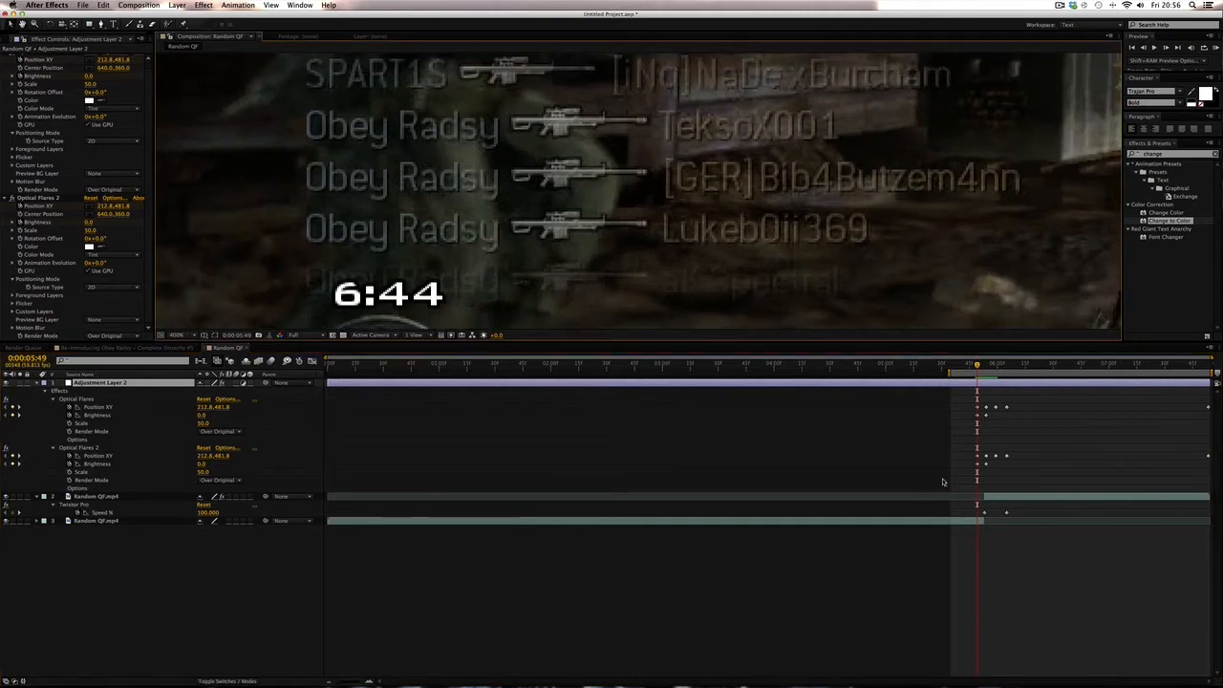
click(83, 447)
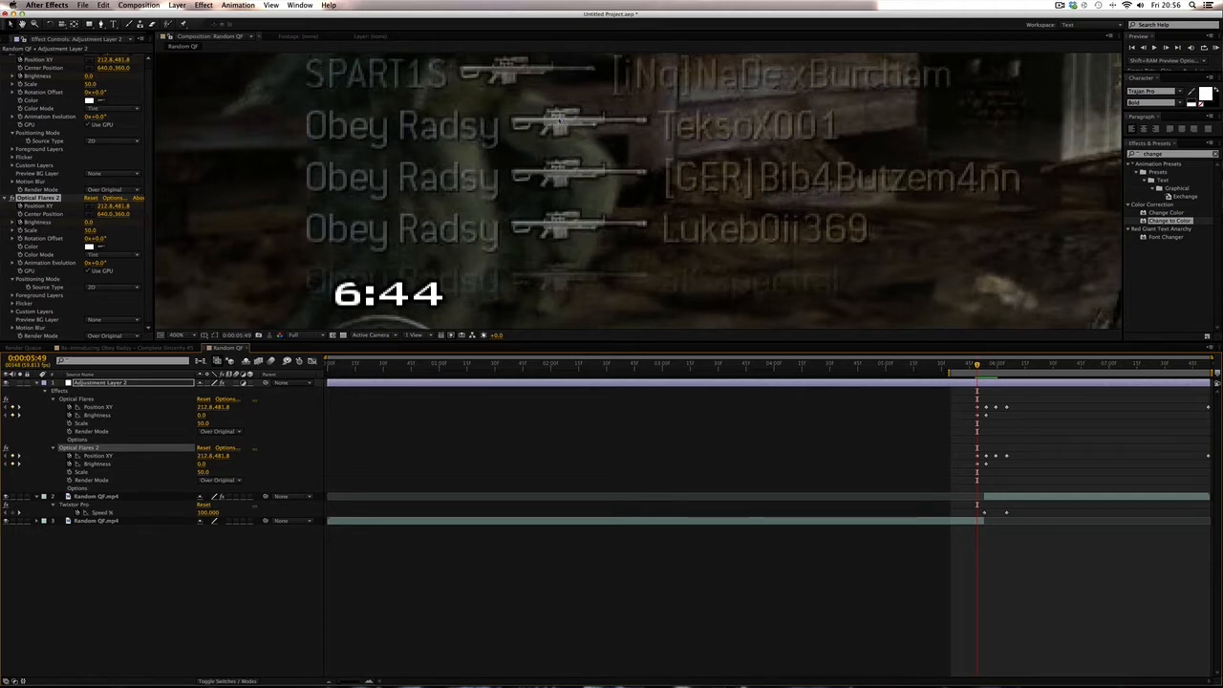
drag(560, 121, 560, 178)
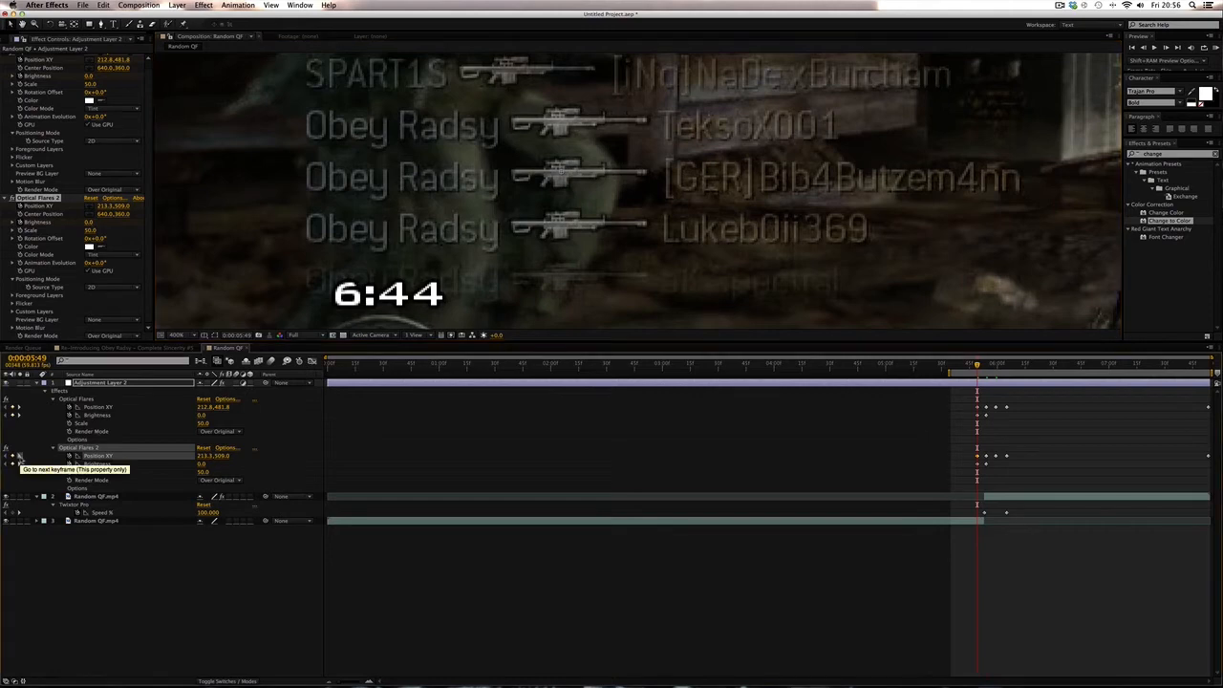
- Step to the duplicate's next two position keyframes and place its flare on the lower rifle at each
click(20, 458)
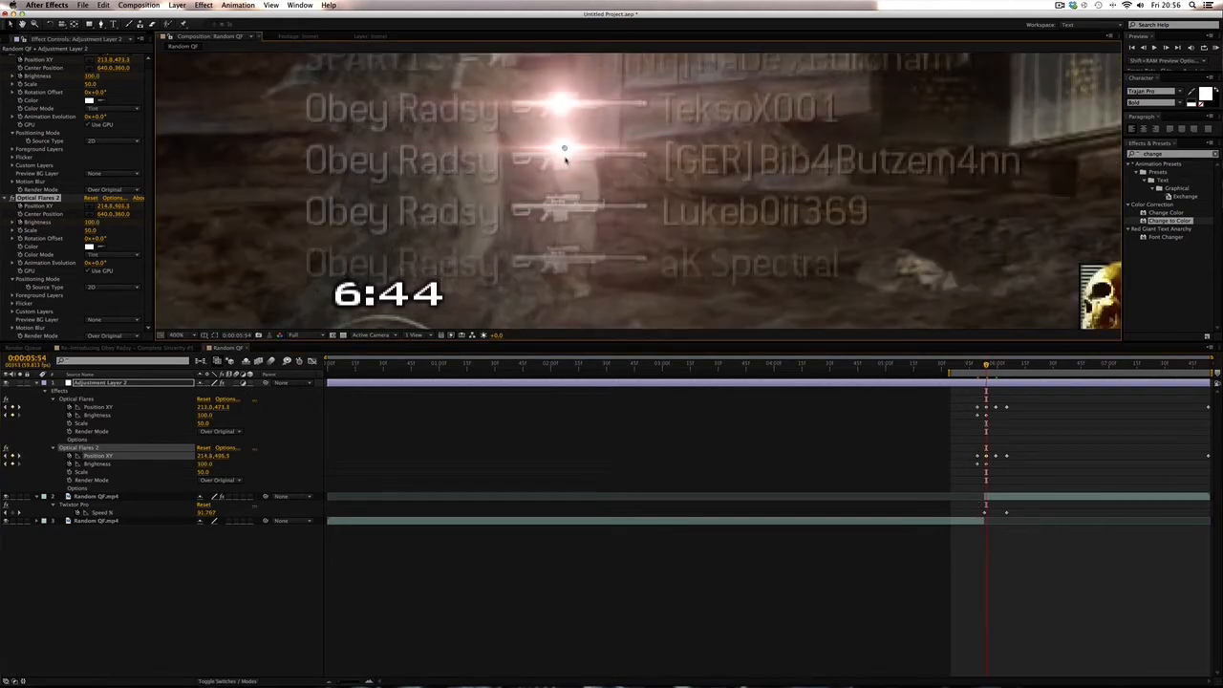
drag(561, 105, 563, 155)
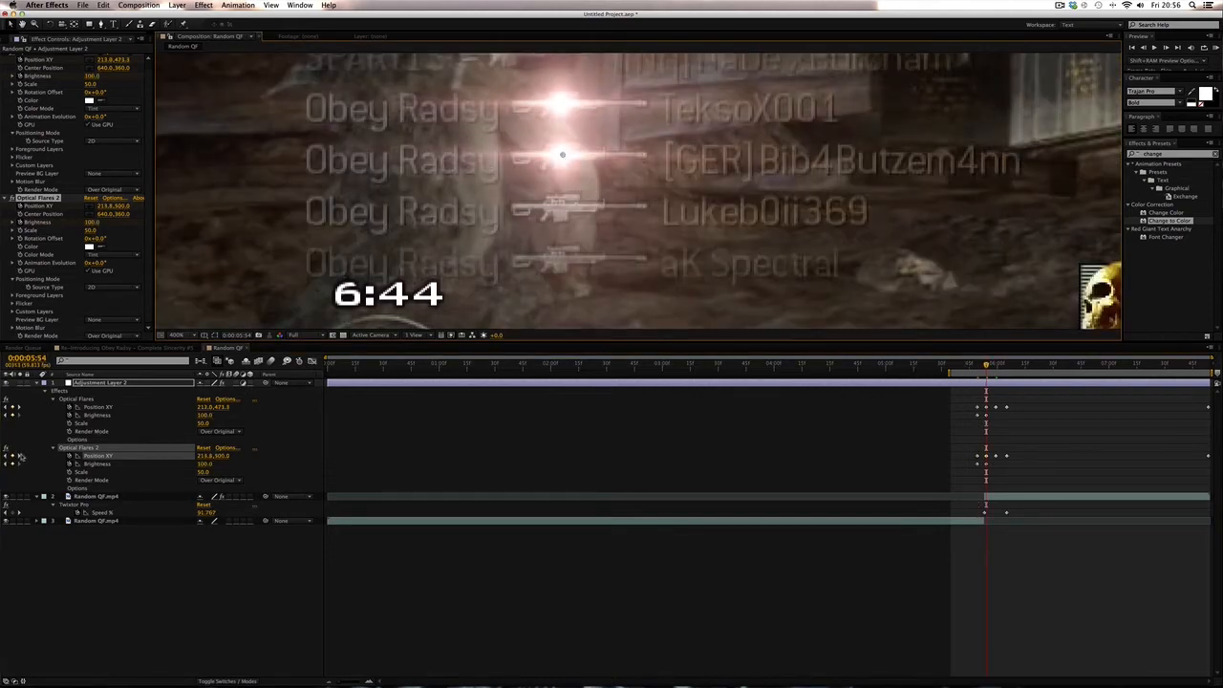
click(20, 458)
drag(563, 93, 566, 145)
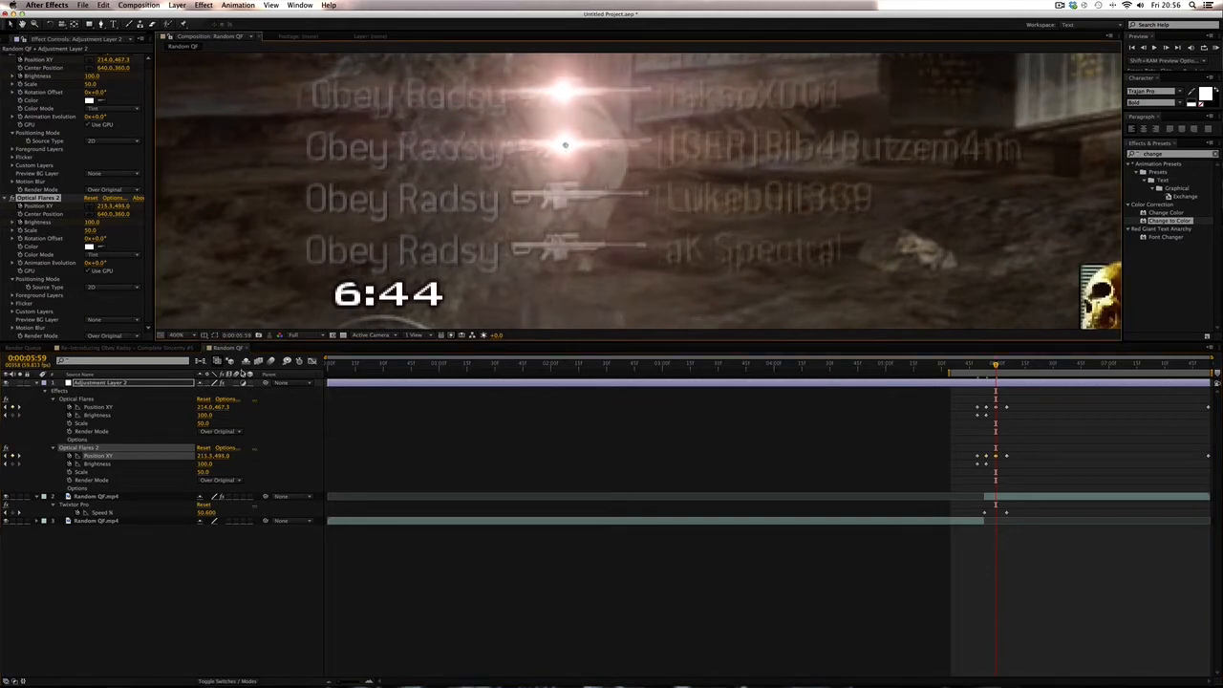
- Step to the duplicate's remaining position keyframes at 0:00:06:05 and 0:00:07:53 and place its flare on the lower rifle
click(21, 456)
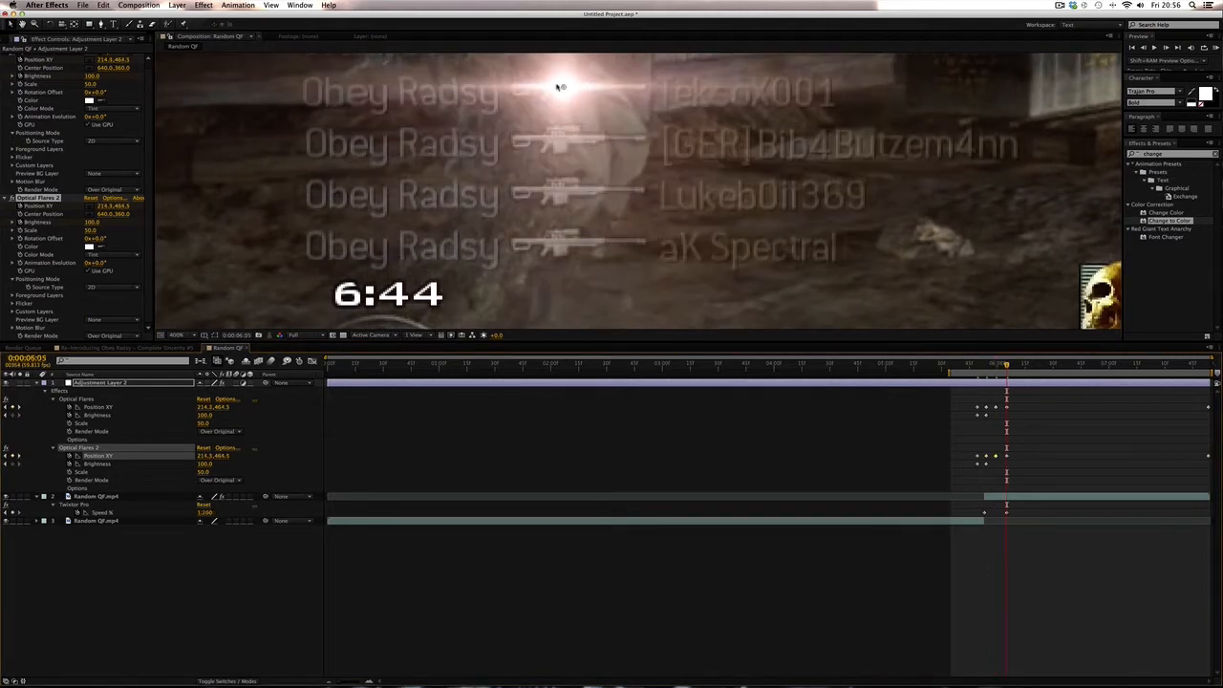
drag(563, 85, 562, 139)
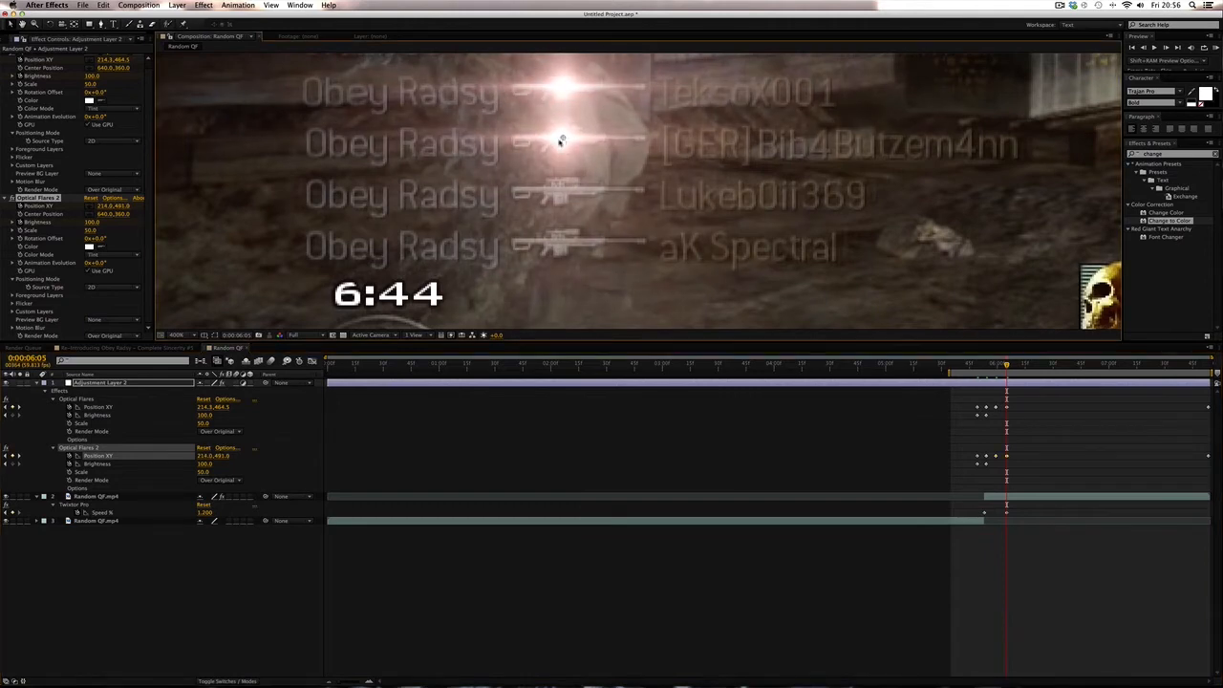
click(20, 457)
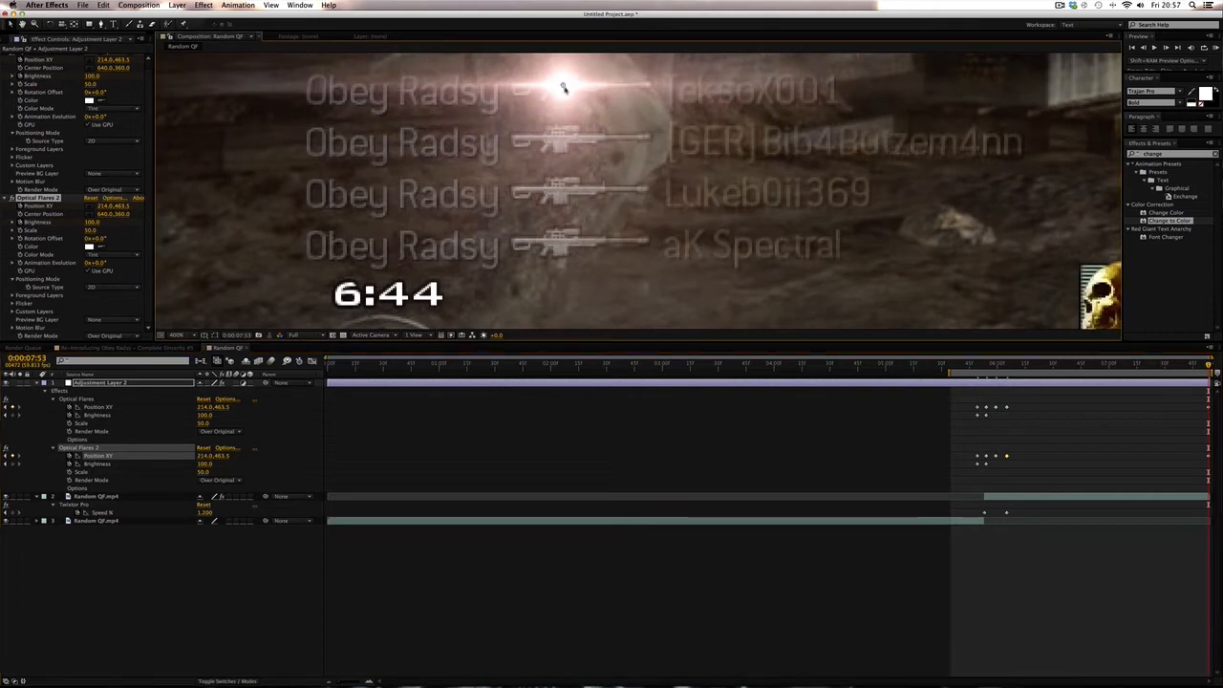
drag(565, 86, 564, 139)
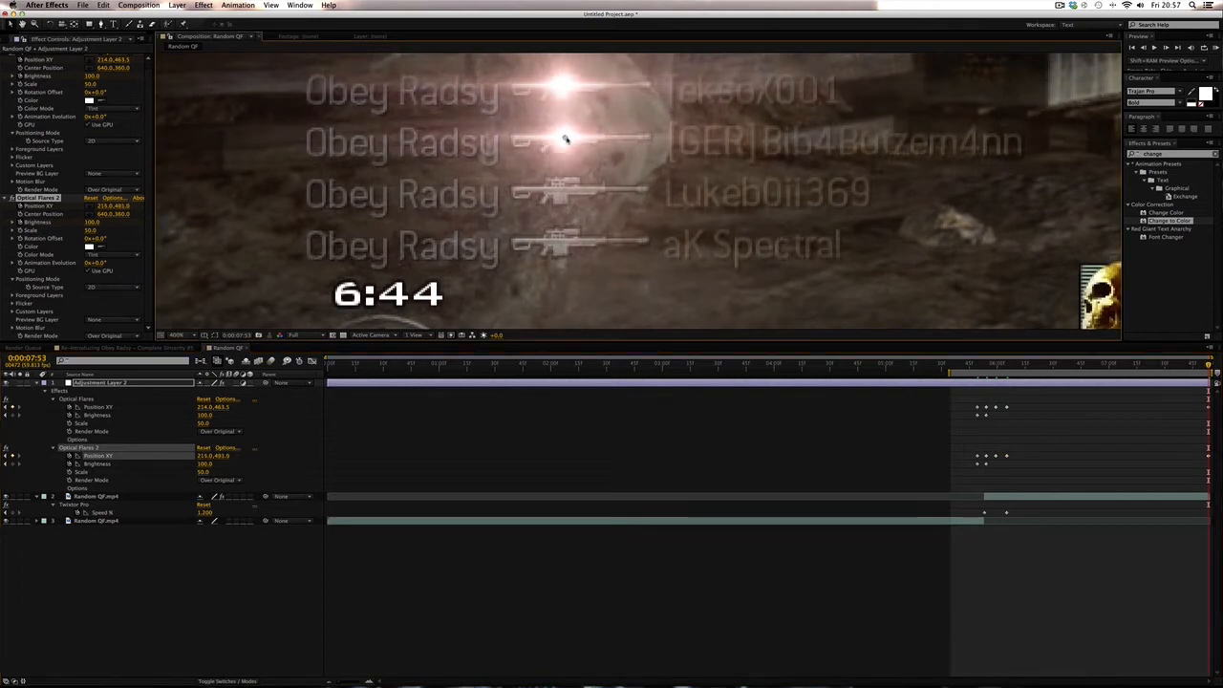
- Return the viewer to a fitted magnification and preview the flared kill-feed section
click(180, 335)
click(196, 347)
click(1217, 48)
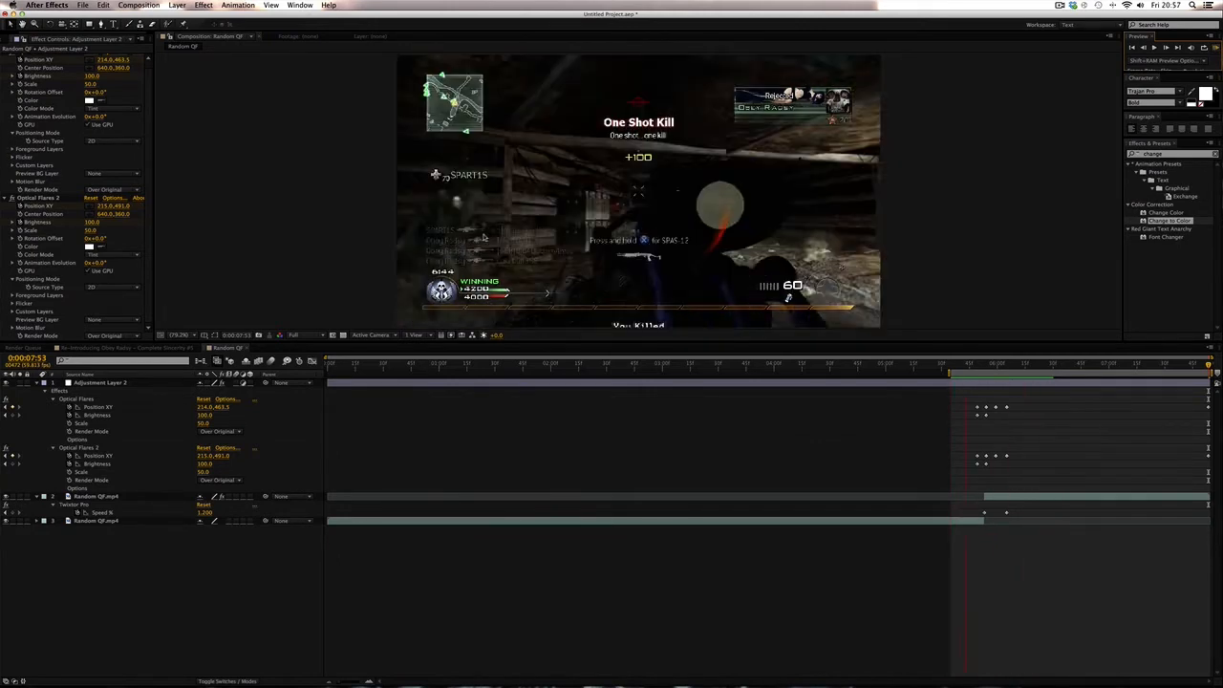
- Enable Flicker on the first Optical Flares with Speed 66, Amount 100 and Random Seed 190
click(978, 364)
drag(982, 364, 975, 364)
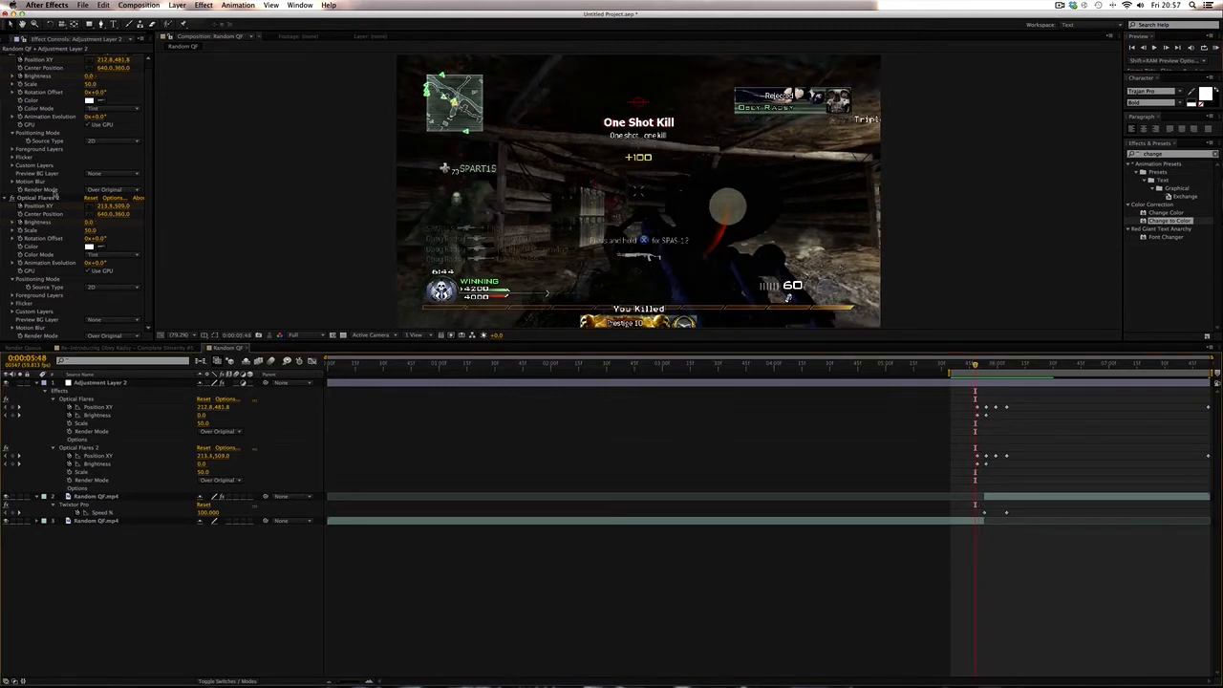
scroll(52, 191, up, 1)
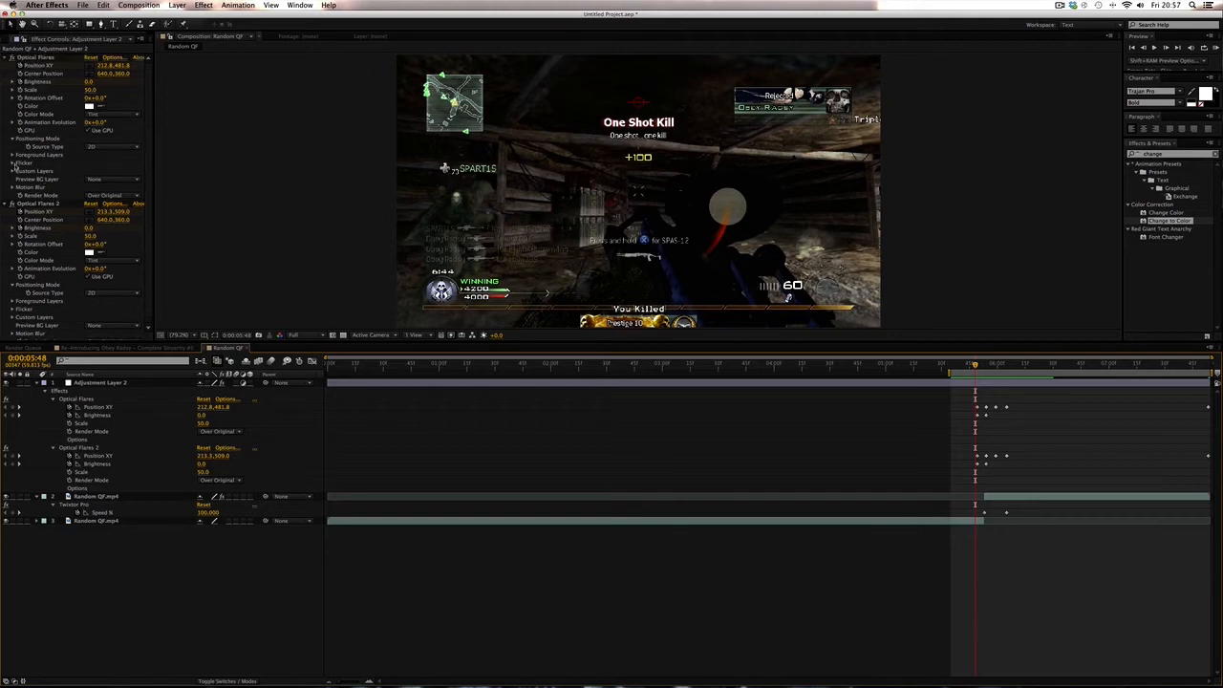
click(14, 163)
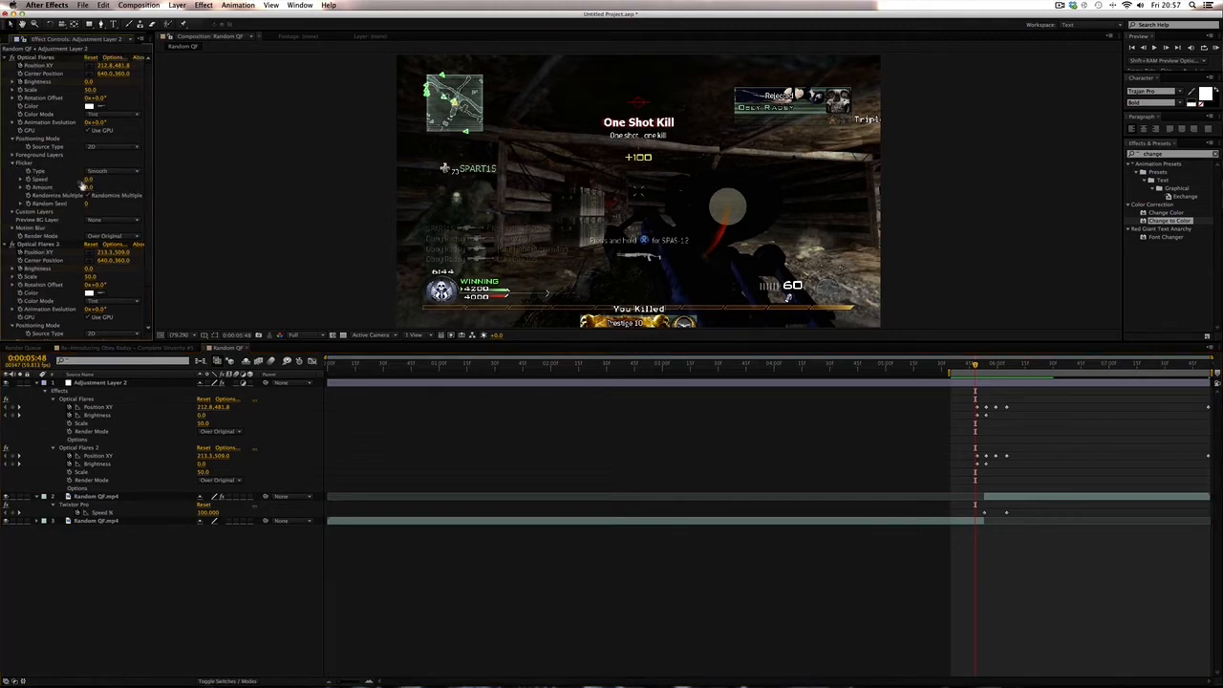
drag(89, 180, 121, 179)
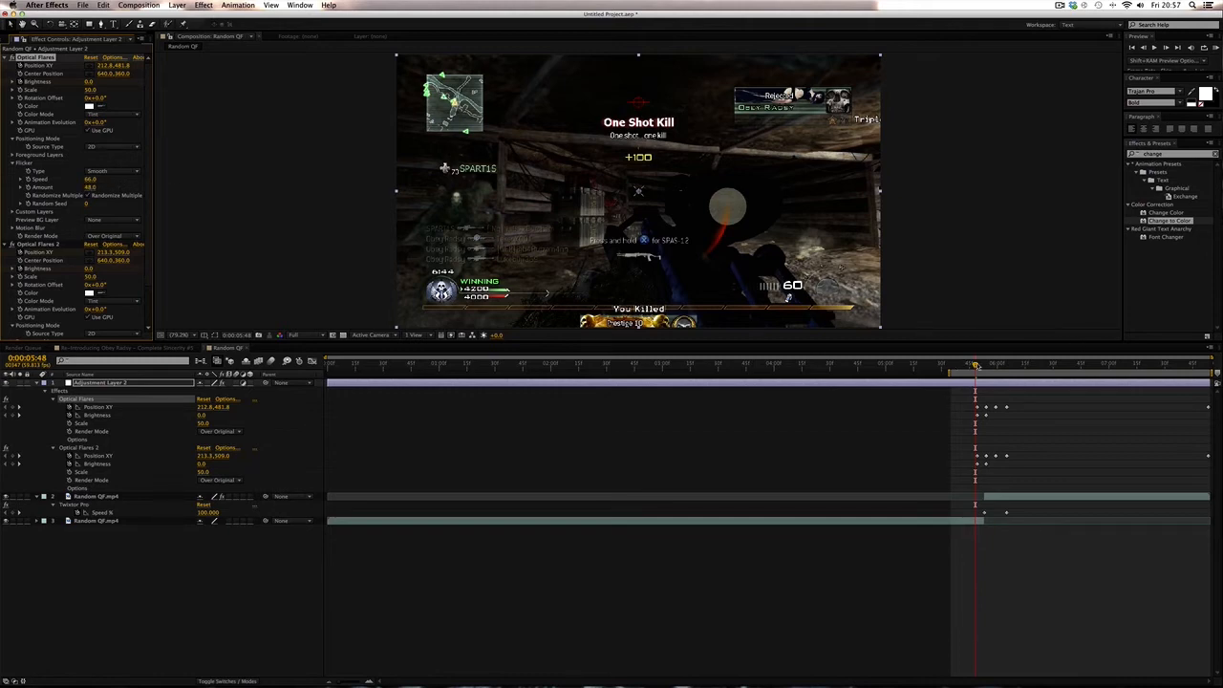
drag(976, 365, 1046, 366)
drag(91, 188, 201, 187)
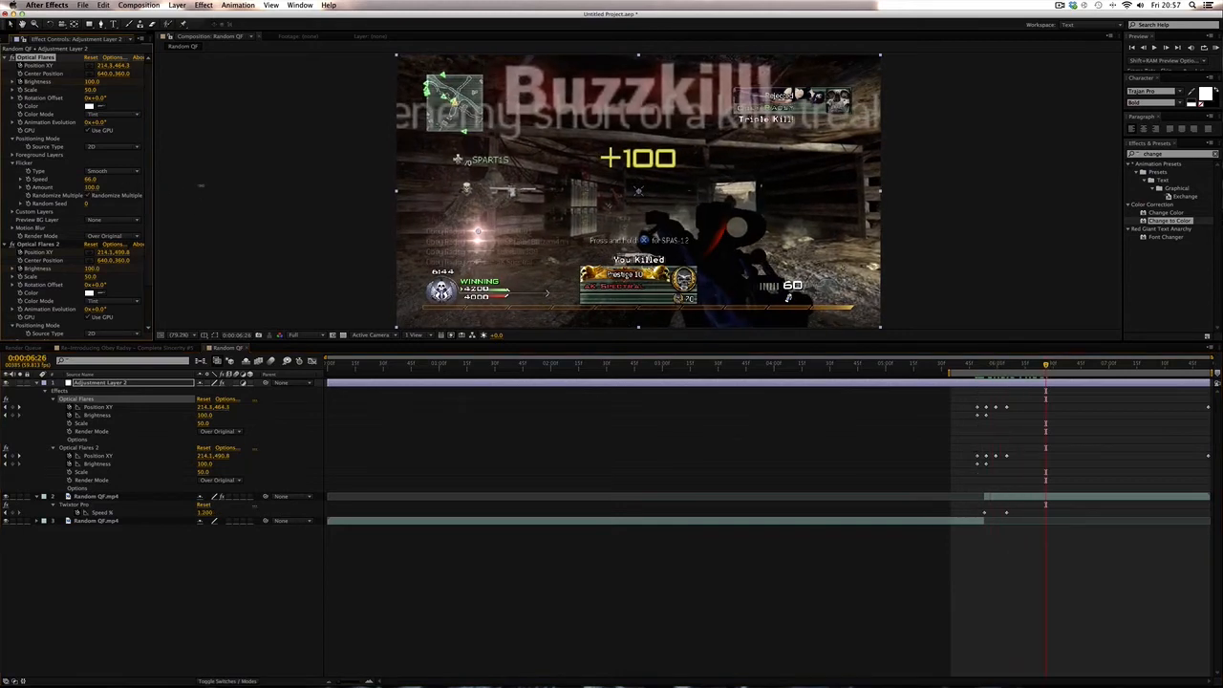
drag(1065, 366, 1101, 366)
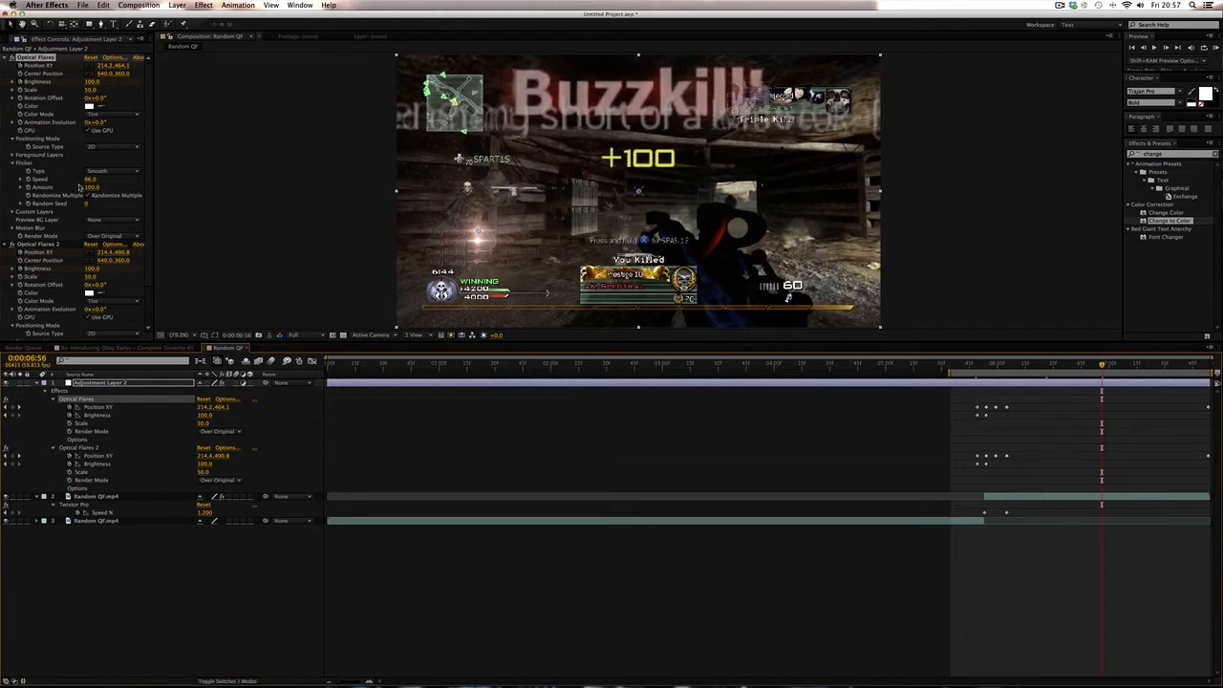
drag(88, 204, 168, 224)
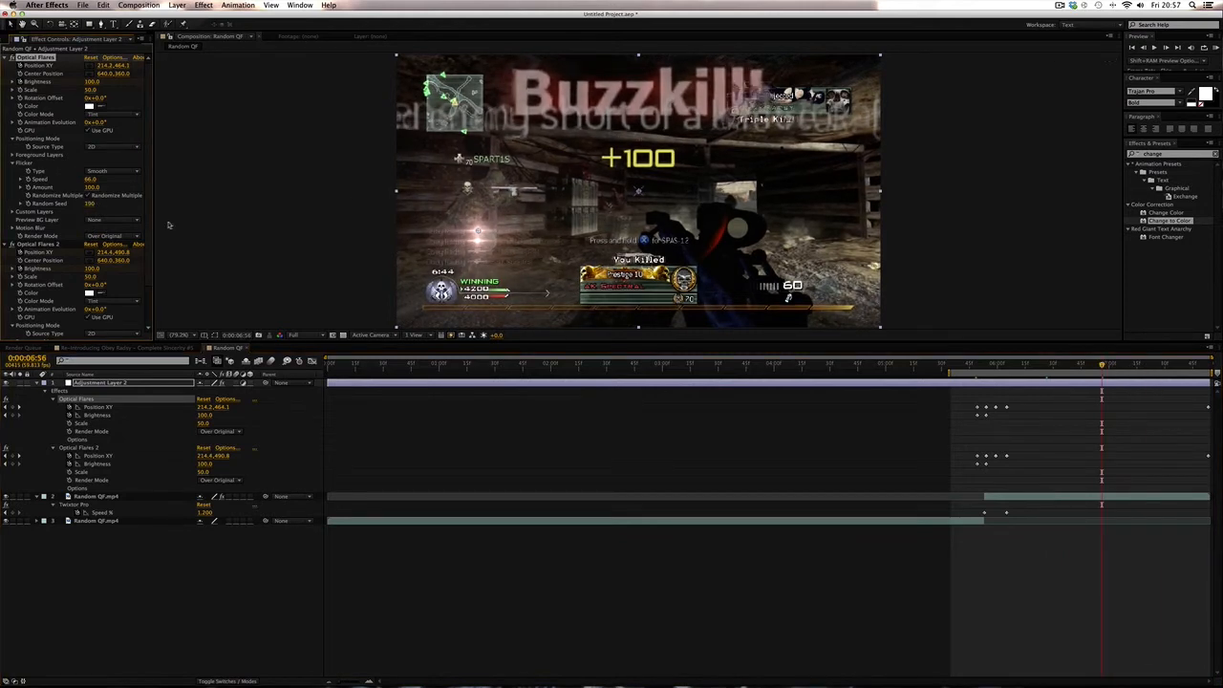
- Enable Flicker on Optical Flares 2 with Speed 43, Amount 52 and Random Seed 450
click(1040, 418)
click(973, 366)
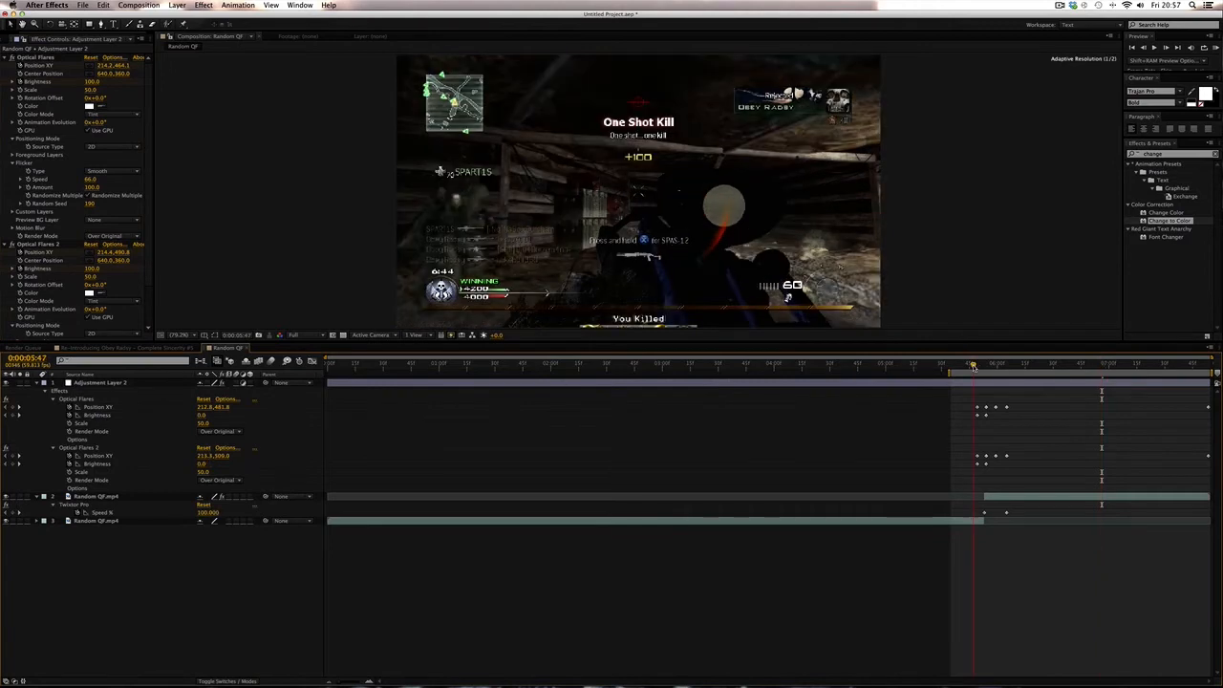
drag(973, 366, 1001, 366)
scroll(55, 273, down, 2)
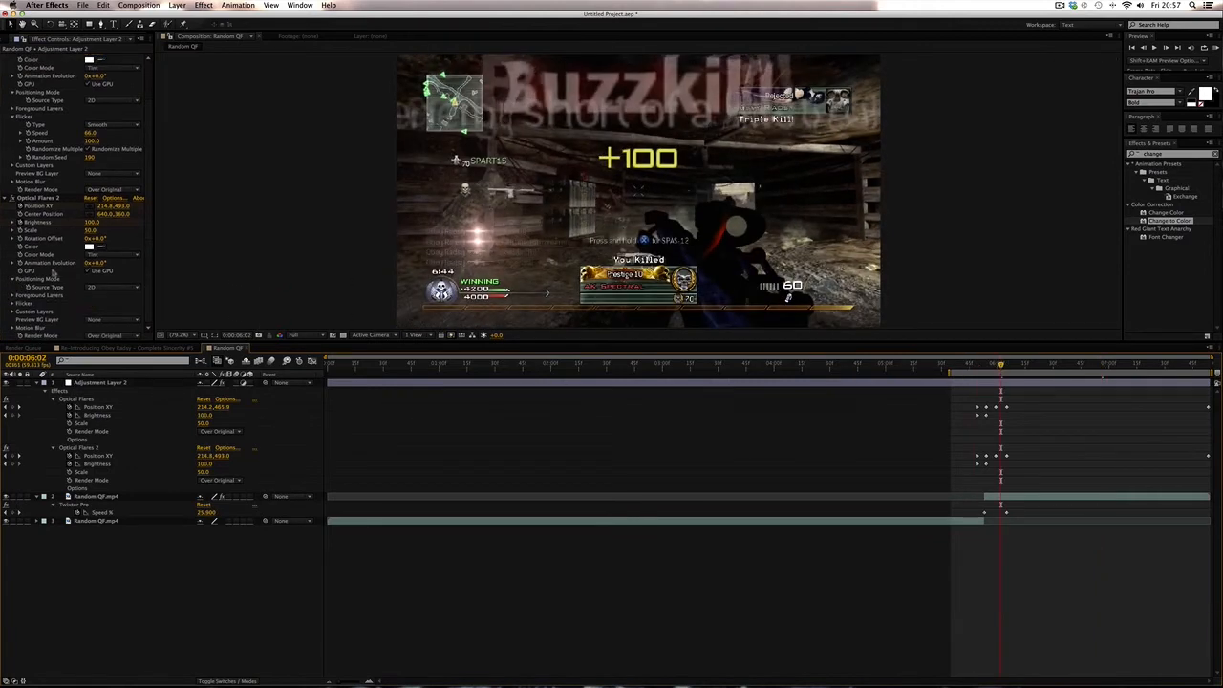
click(13, 303)
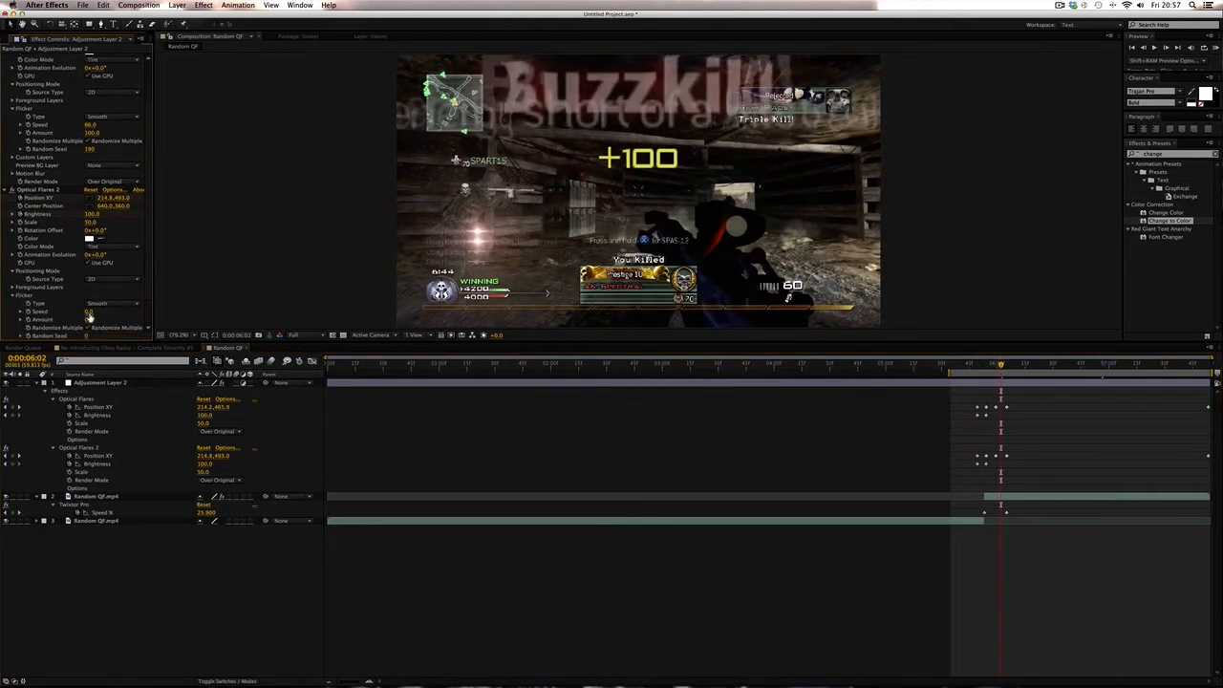
drag(89, 315, 90, 321)
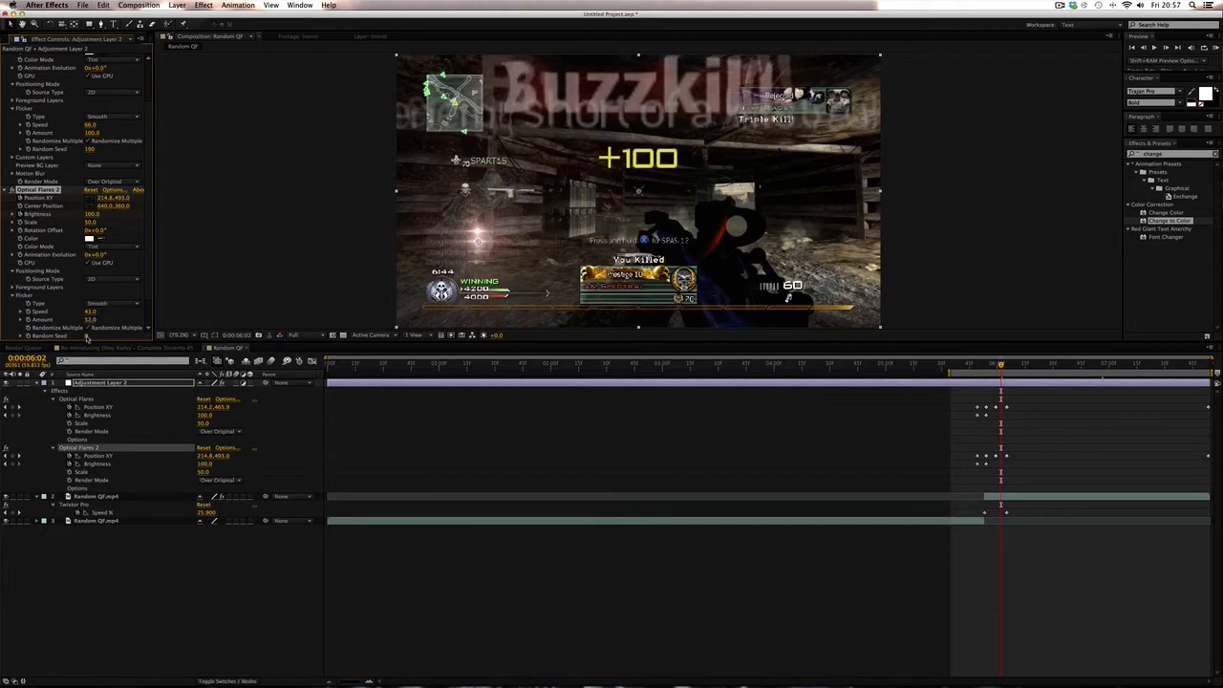
click(701, 450)
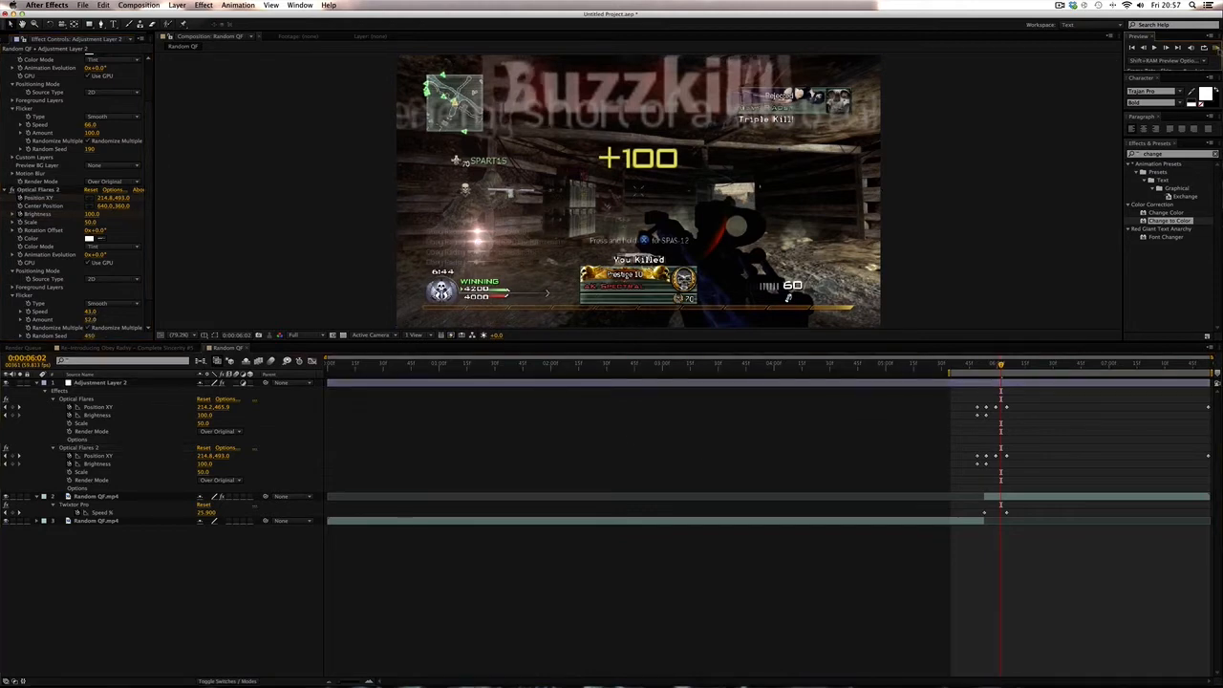
- Preview, then retune the first flare's Flicker to Speed 17, Amount 86 and Random Seed 60
click(1217, 47)
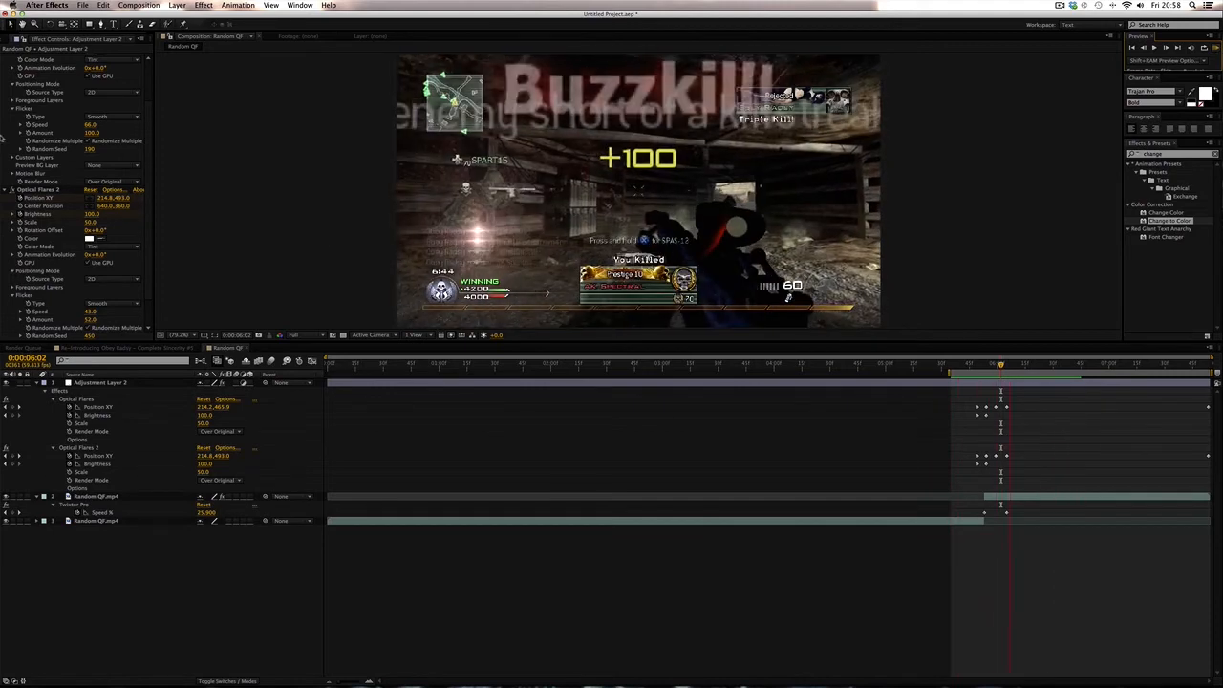
key(space)
drag(90, 126, 69, 131)
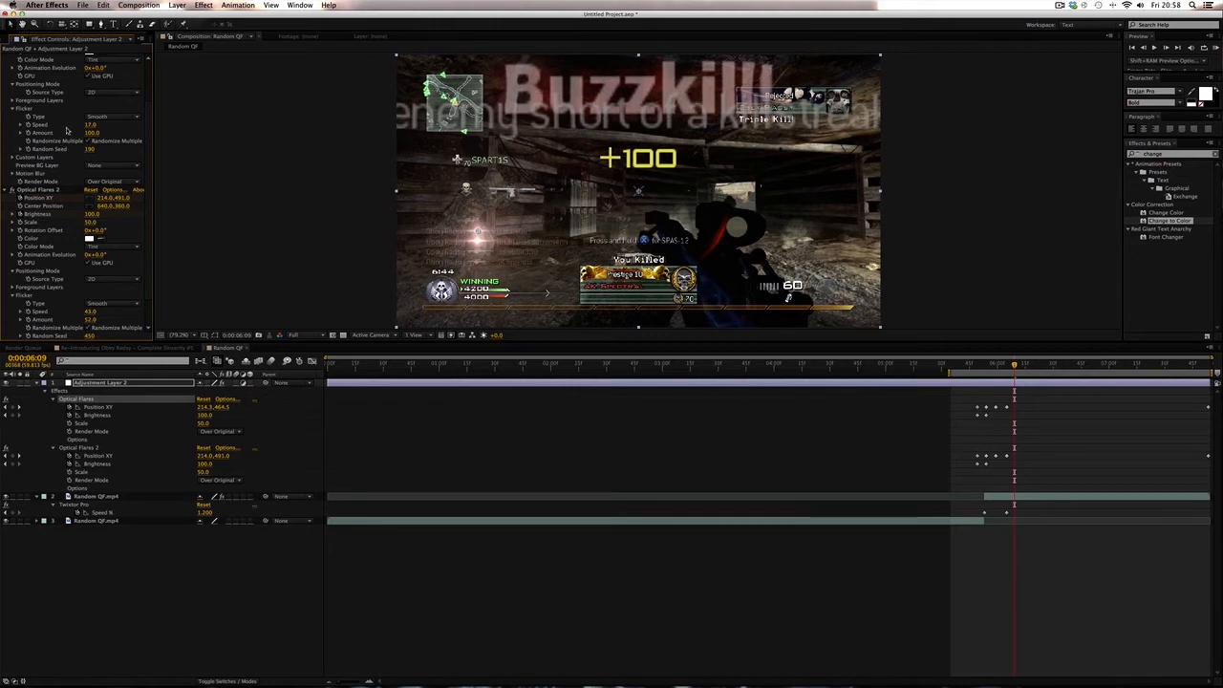
drag(88, 150, 79, 149)
- Scrub through the timeline to review the flickering flares over the kill feed
click(777, 364)
click(663, 415)
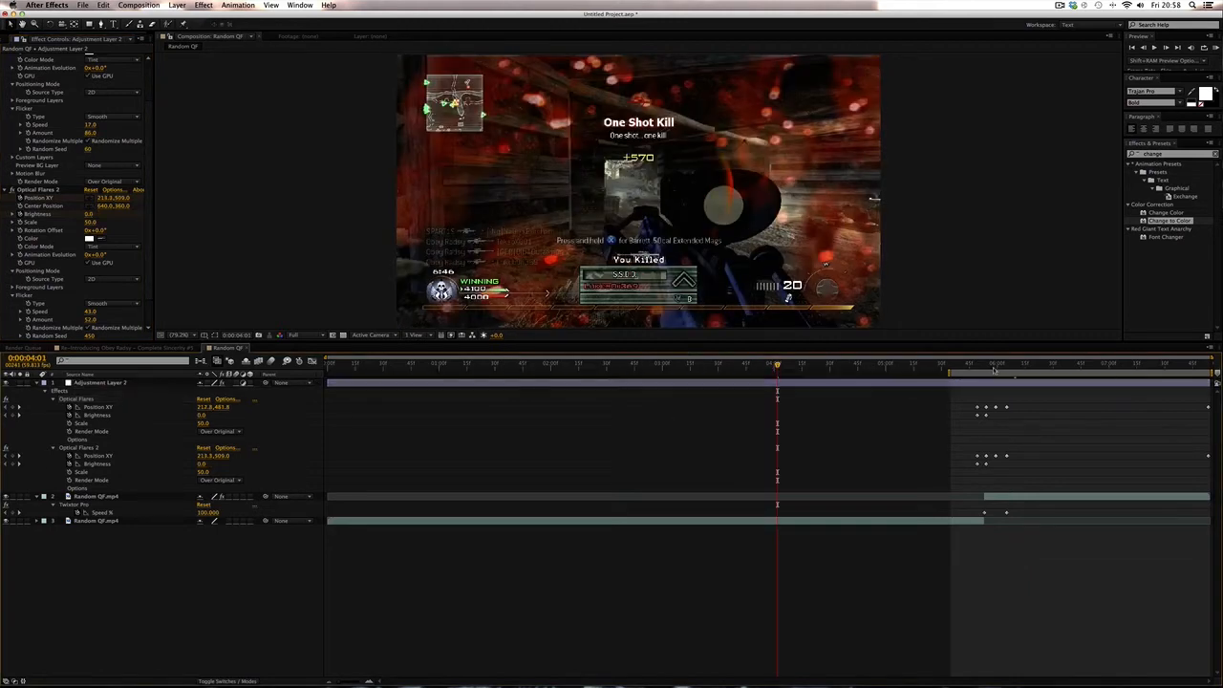
drag(982, 365, 1001, 365)
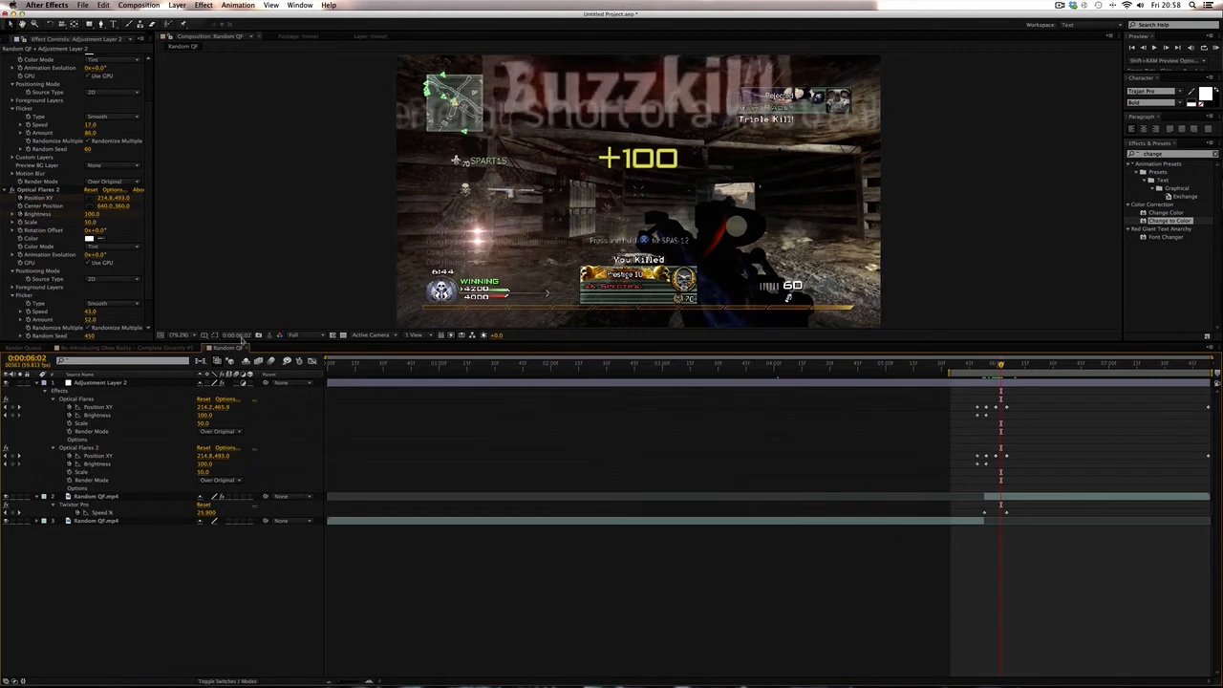
click(184, 335)
click(187, 340)
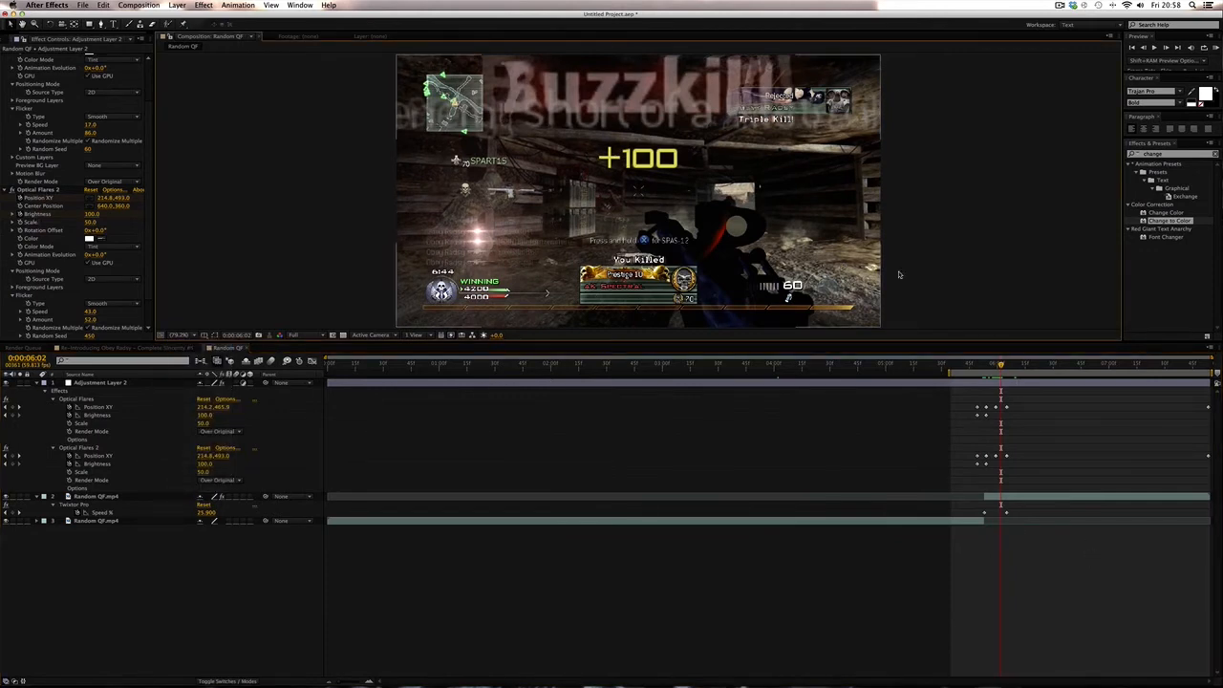
drag(1023, 365, 1212, 364)
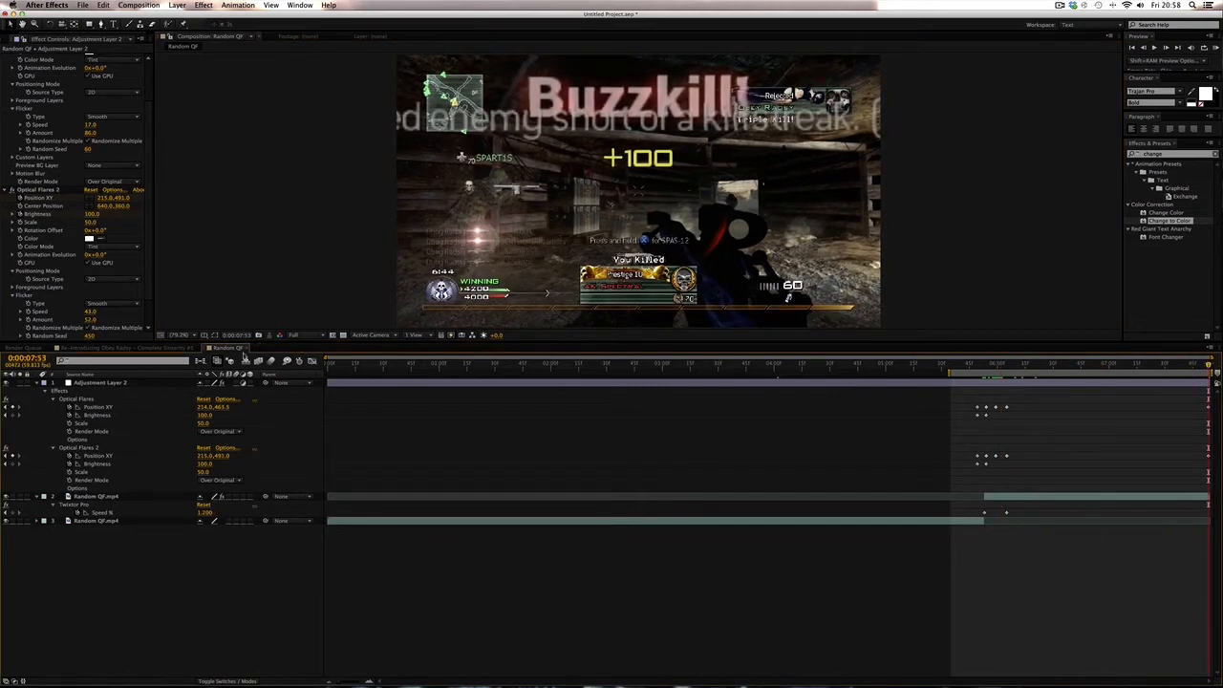
- Collapse the layer properties and delete Adjustment Layer 2
key(u)
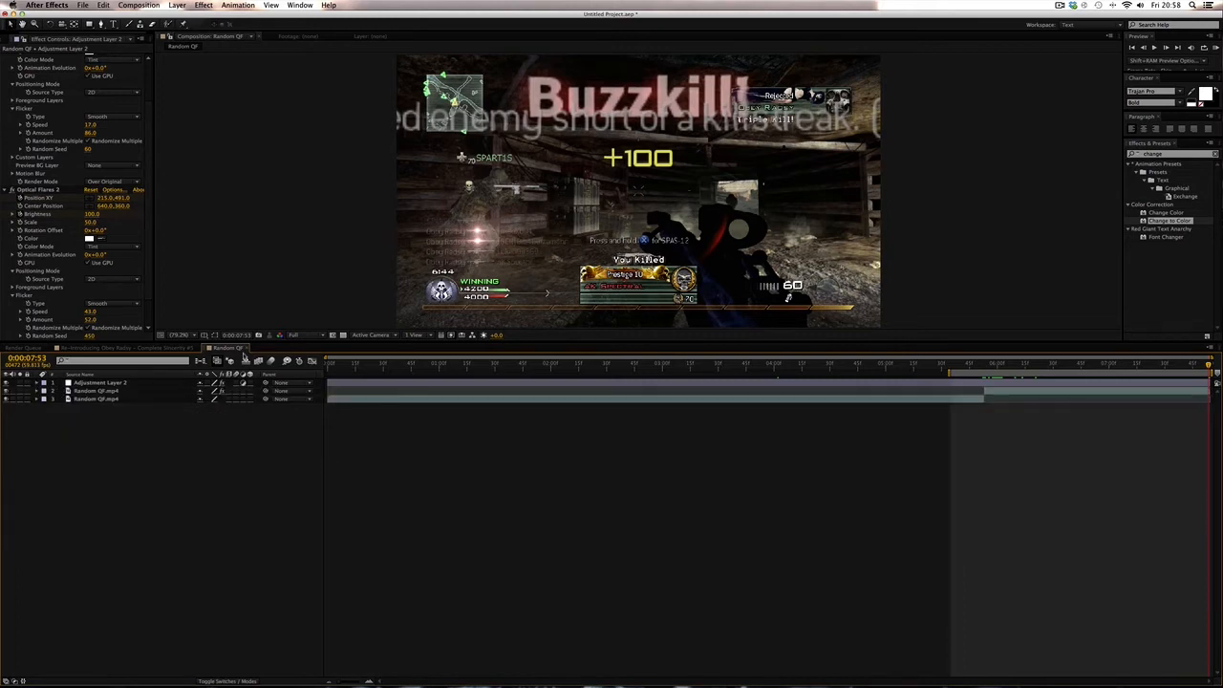
click(117, 383)
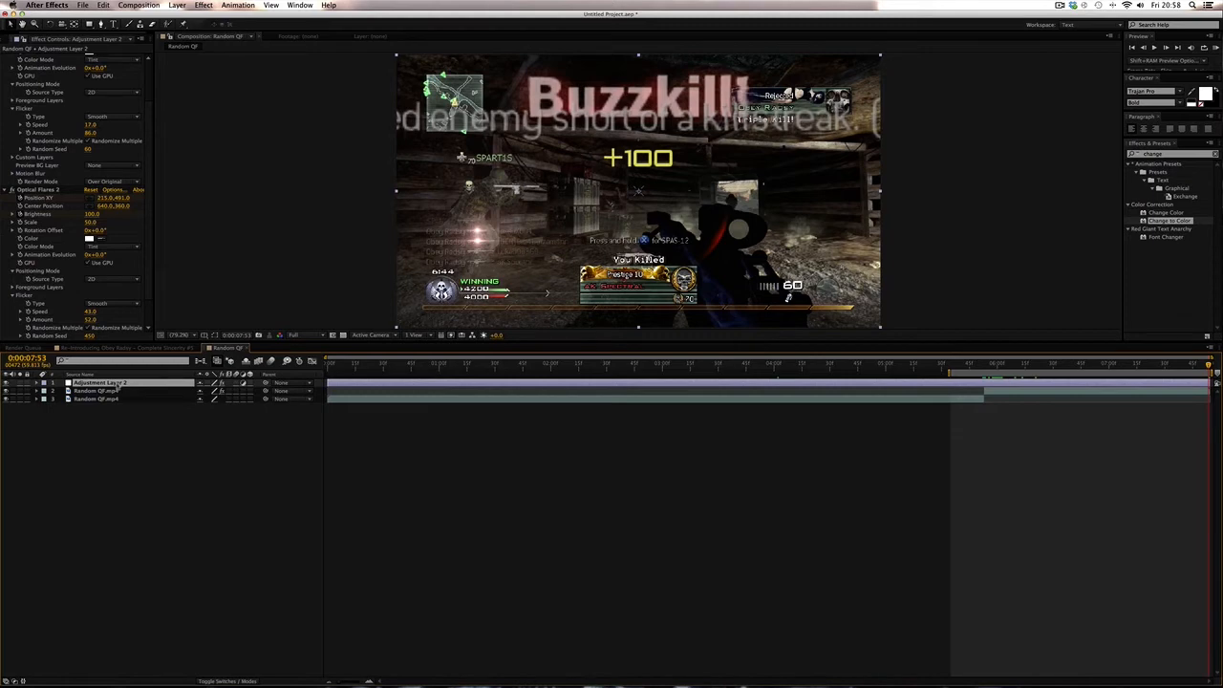
key(Delete)
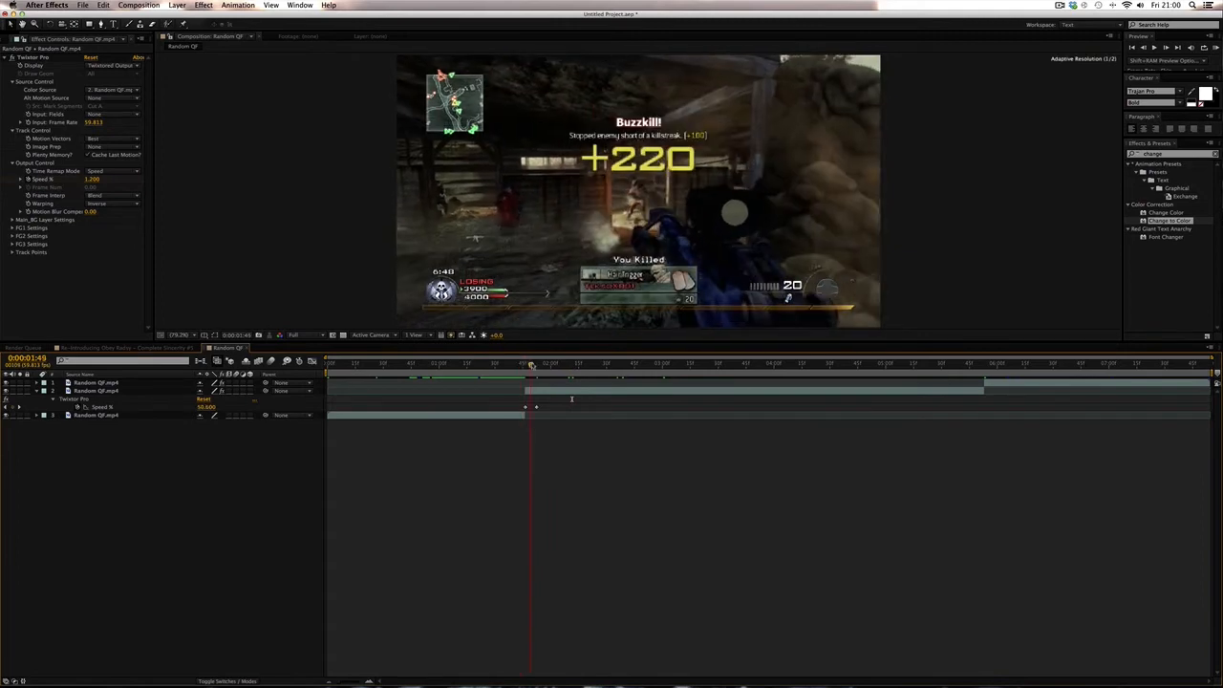
- Compare the clip with Twixtor Pro disabled and enabled, and end the work area at 0:00:03:58
mouse_move(531, 365)
mouse_down()
mouse_move(602, 365)
mouse_move(511, 364)
mouse_move(555, 363)
mouse_up()
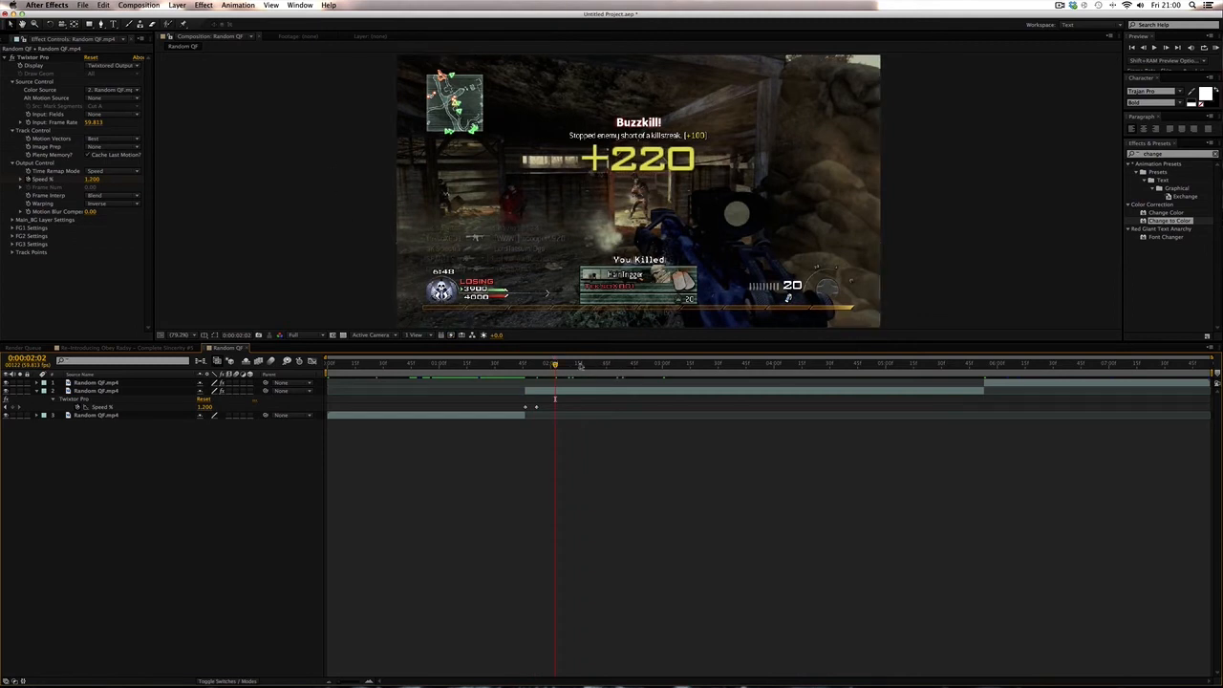
click(693, 364)
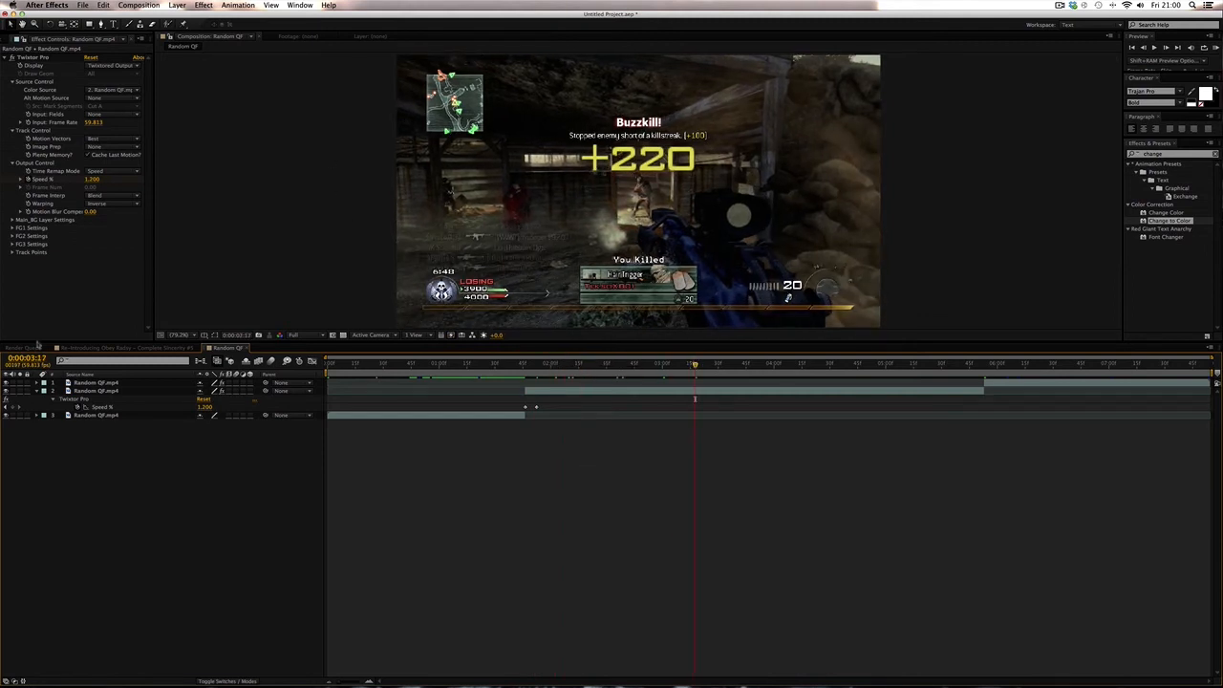
click(16, 57)
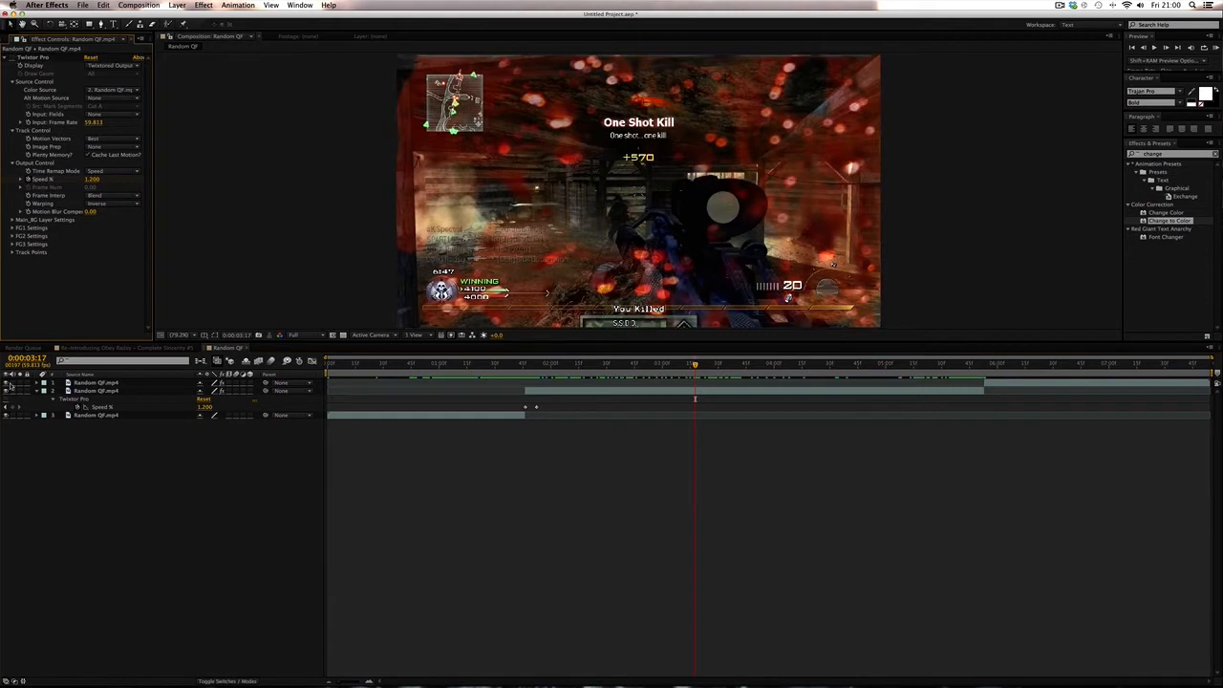
click(17, 58)
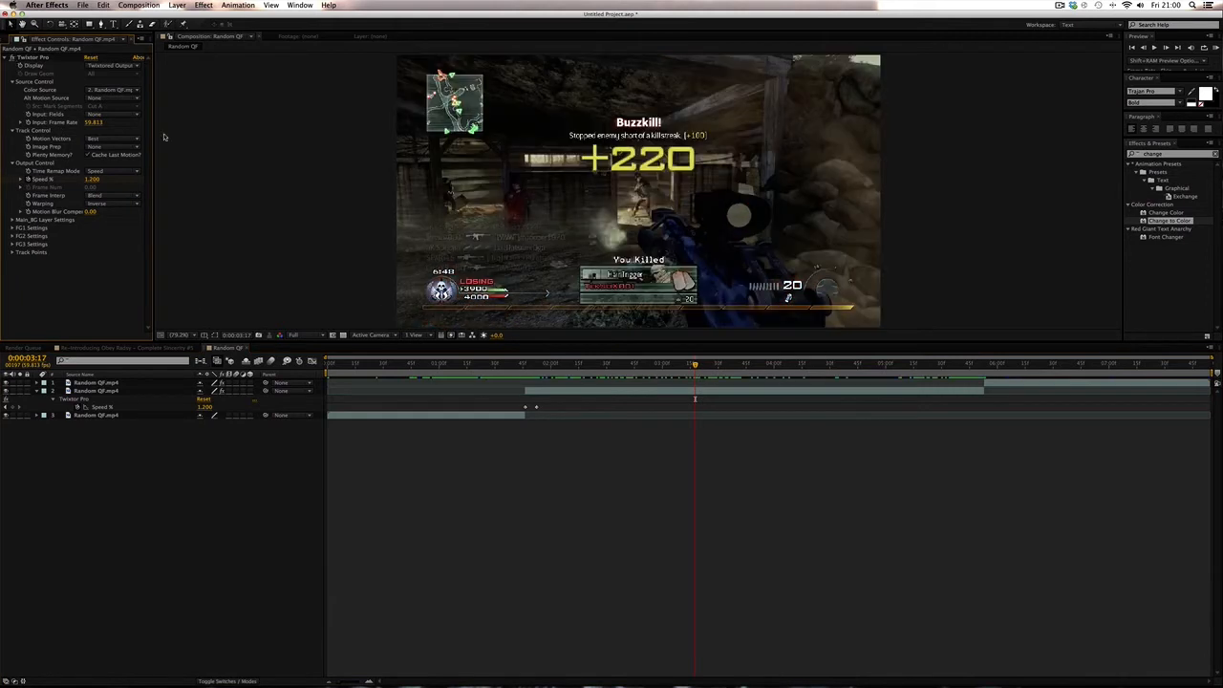
drag(517, 364, 757, 384)
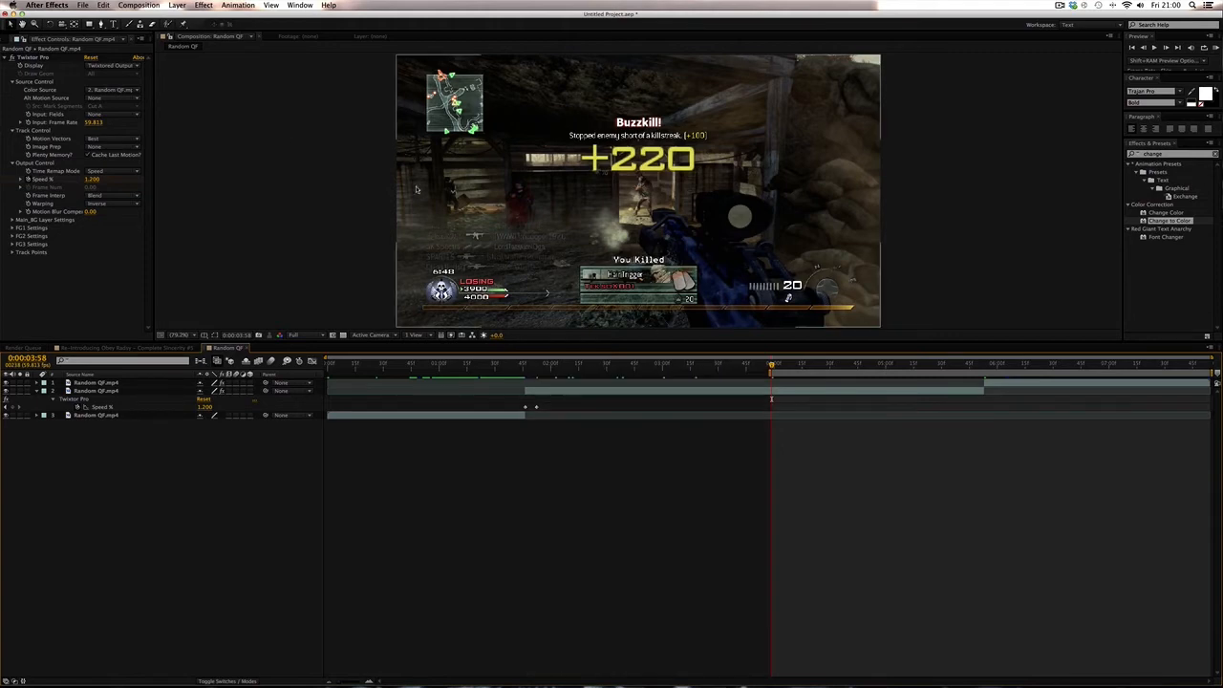
key(n)
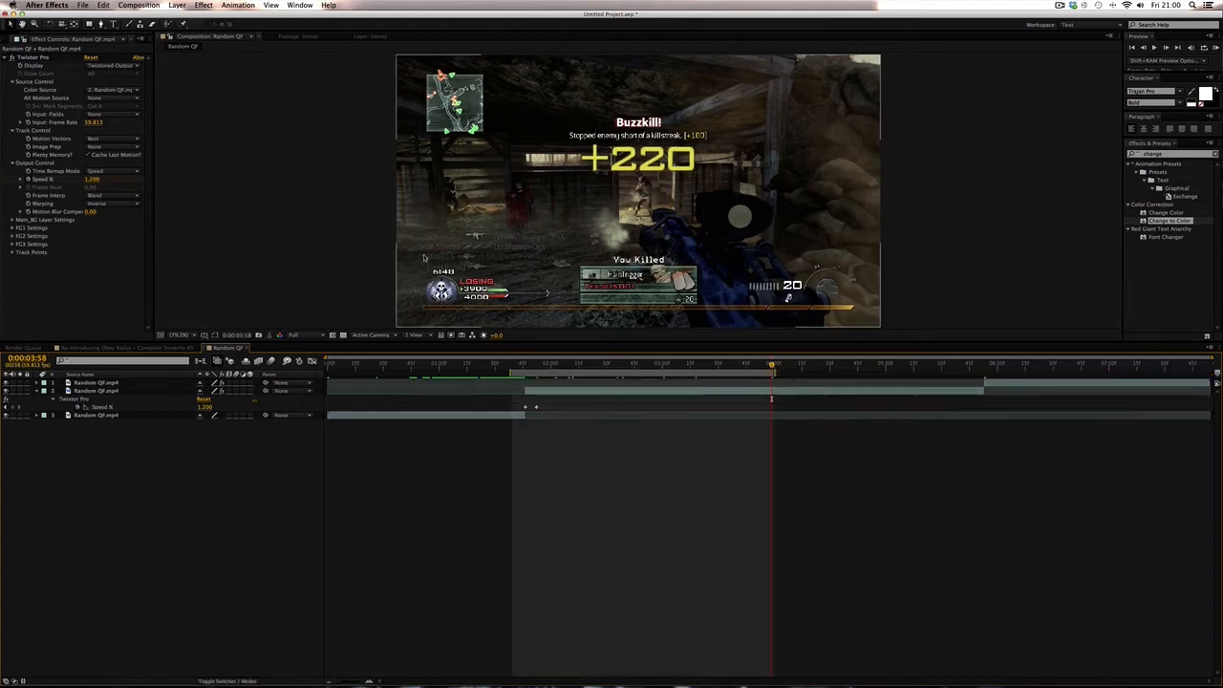
- Add a new adjustment layer to the composition
click(172, 5)
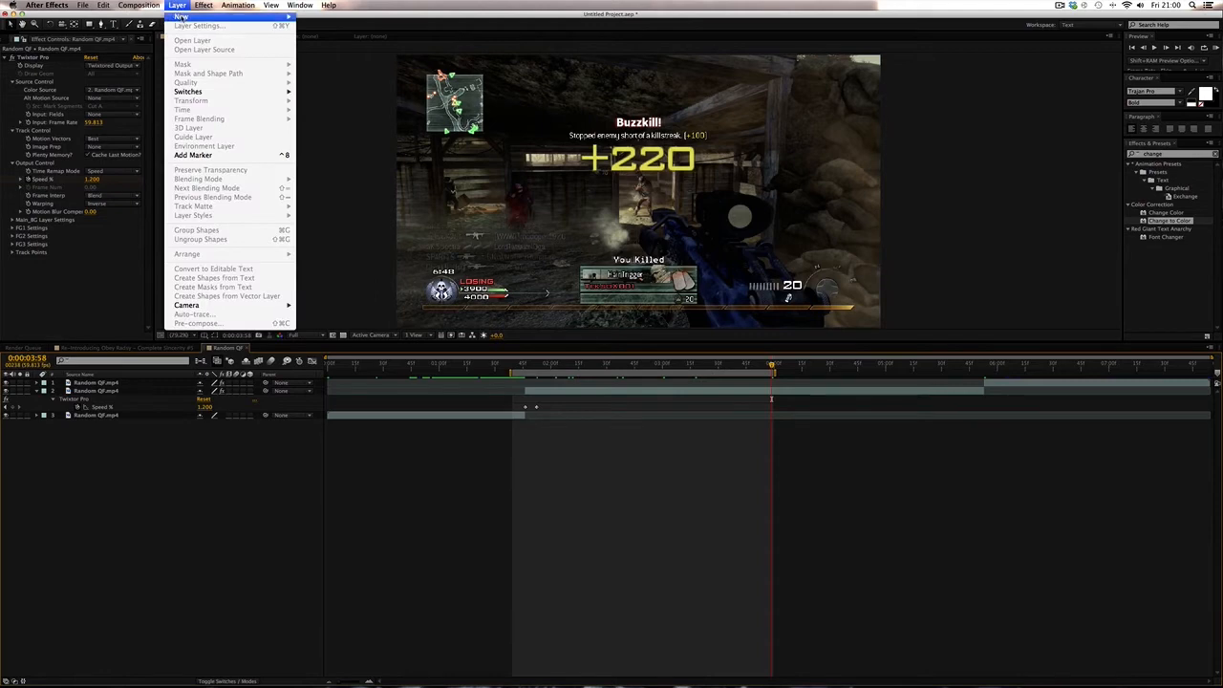
mouse_move(191, 25)
click(335, 77)
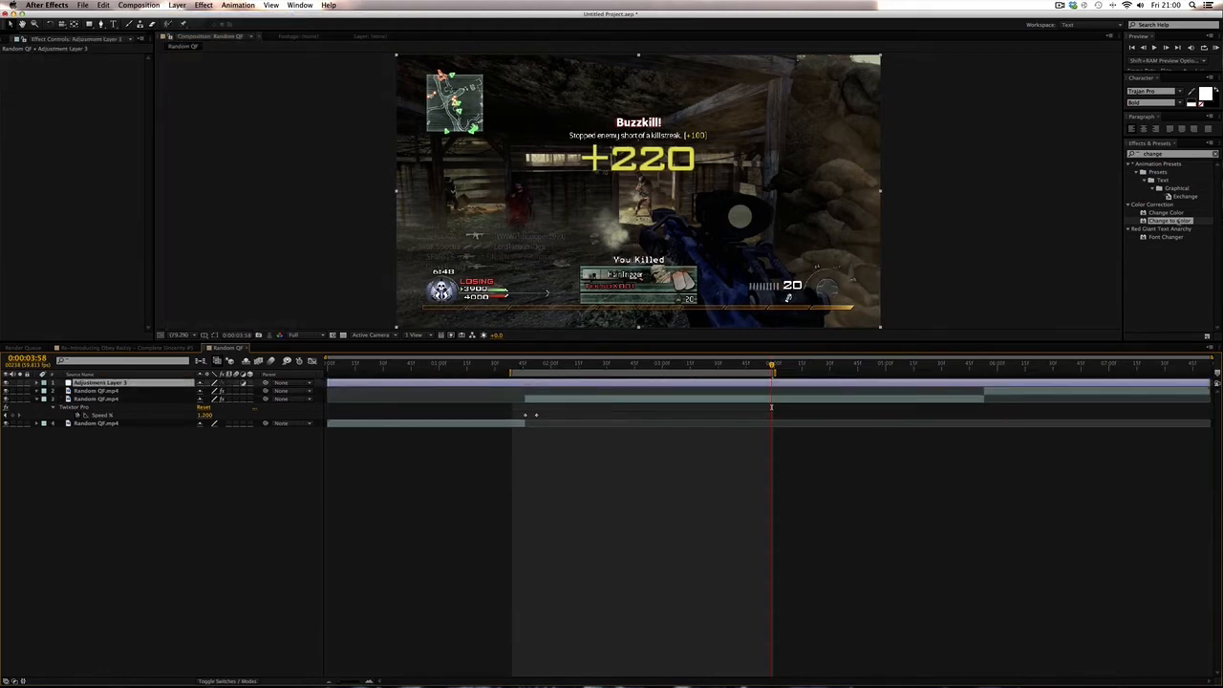
- Apply the Change to Color effect to the new adjustment layer
drag(1166, 154, 1128, 154)
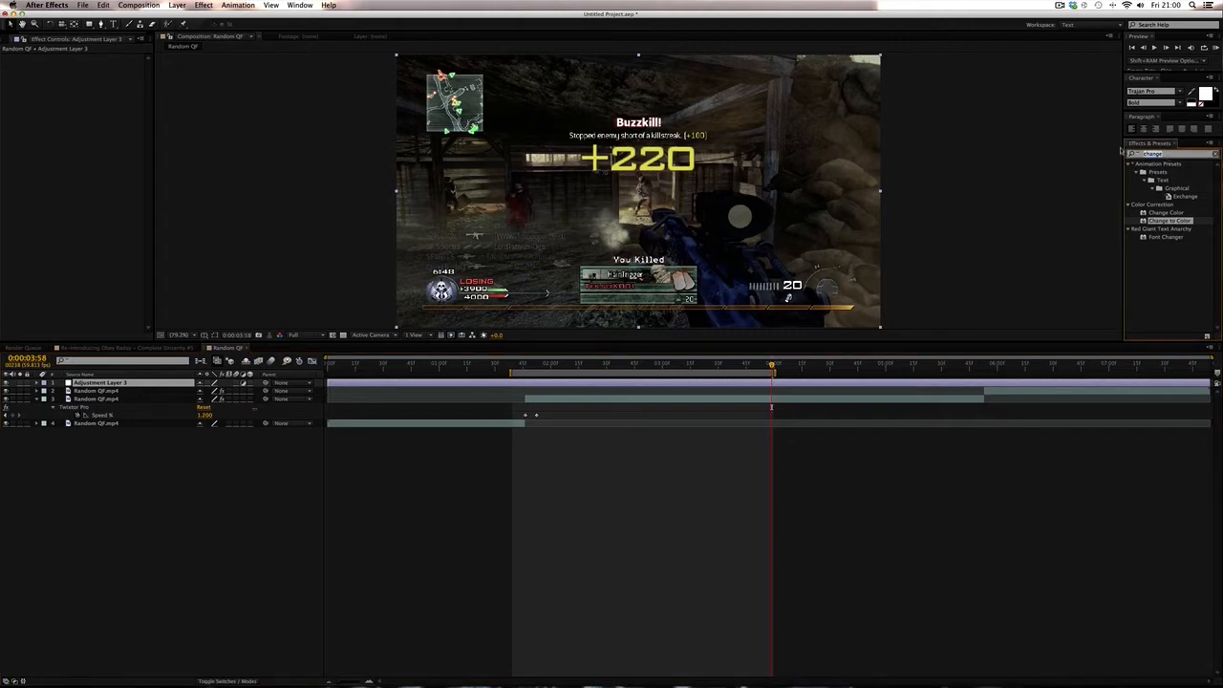
text(change )
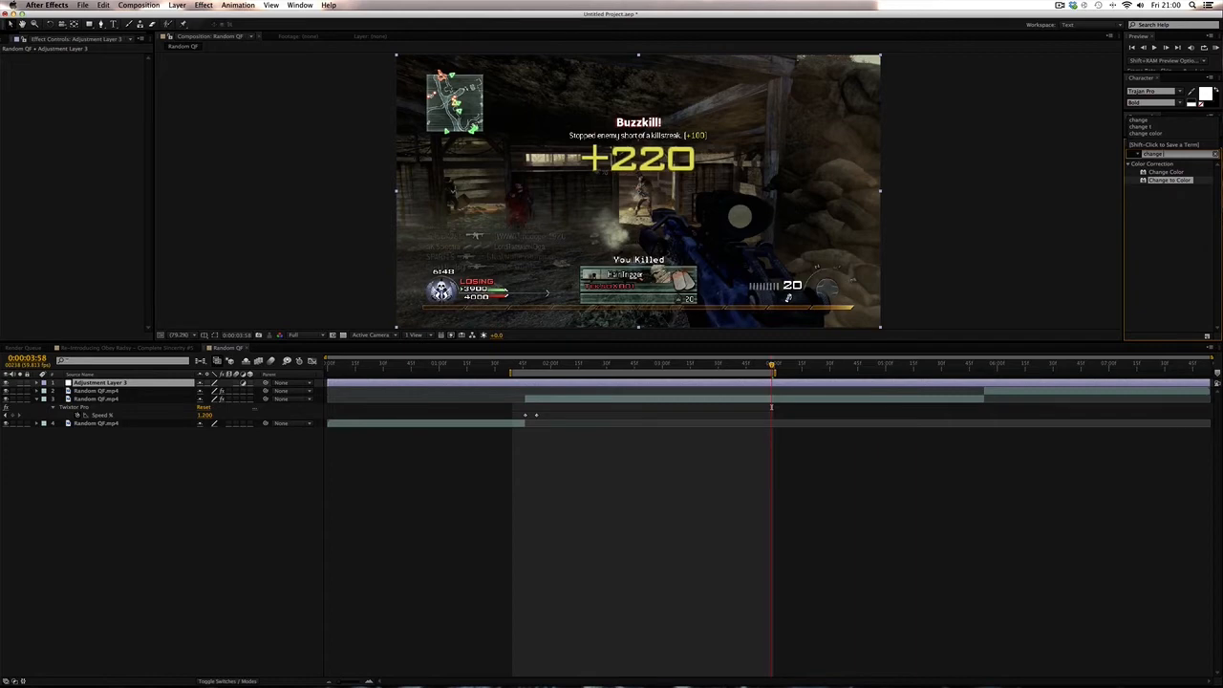
text(to)
click(514, 356)
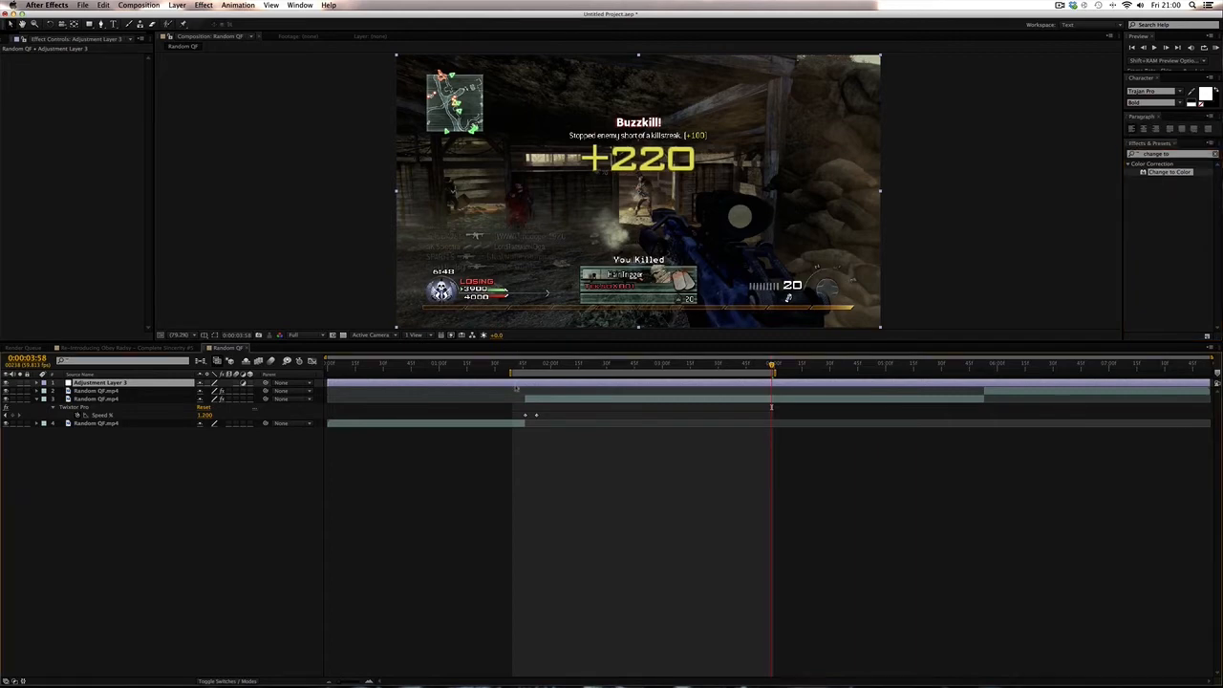
click(204, 5)
mouse_move(221, 85)
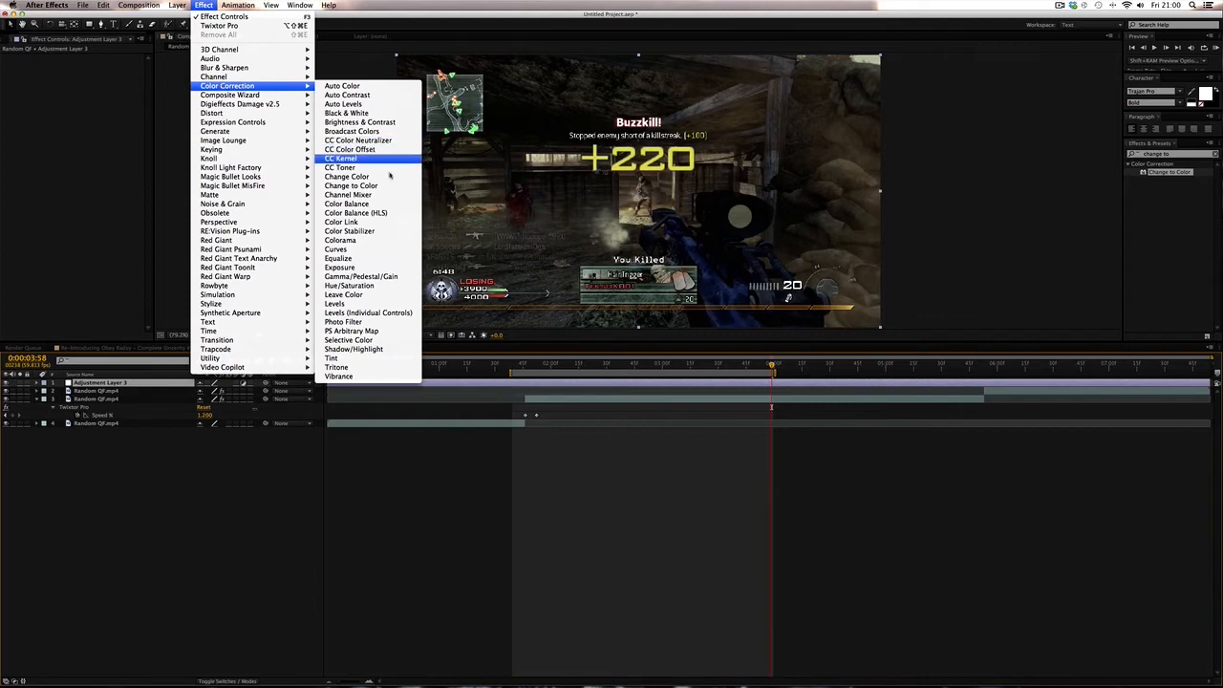
click(350, 186)
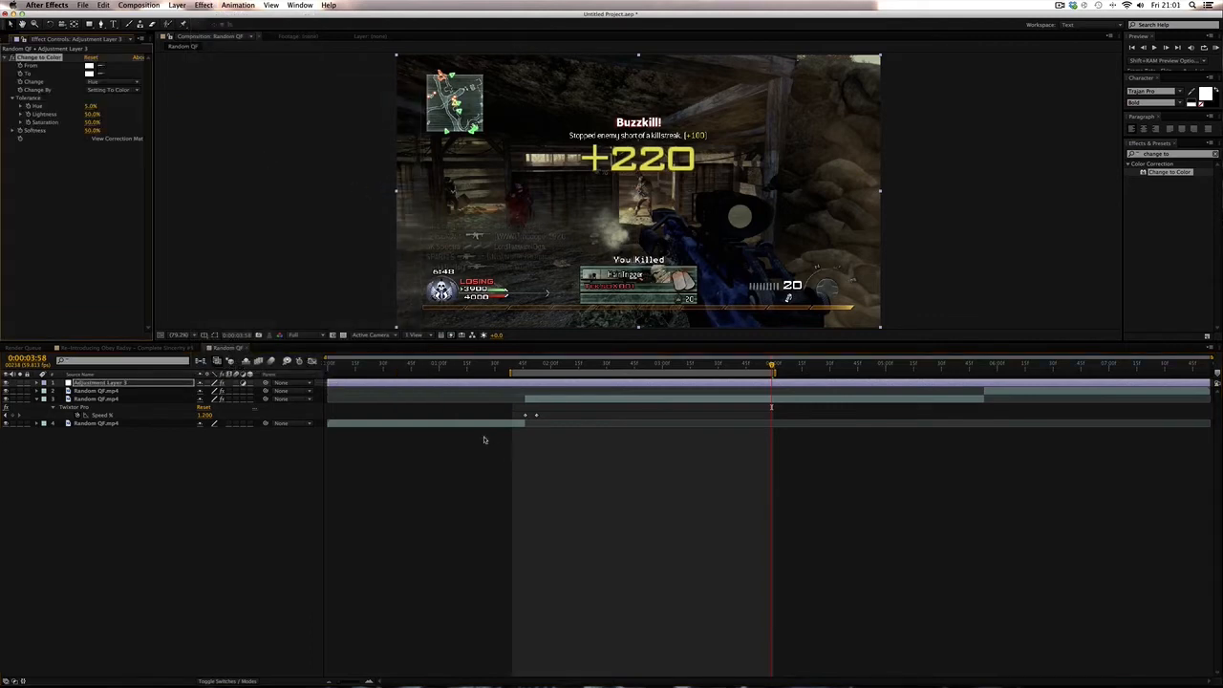
- At 0:00:01:46, add keyframes for the From and To colours of the Change to Color effect
drag(514, 366, 523, 365)
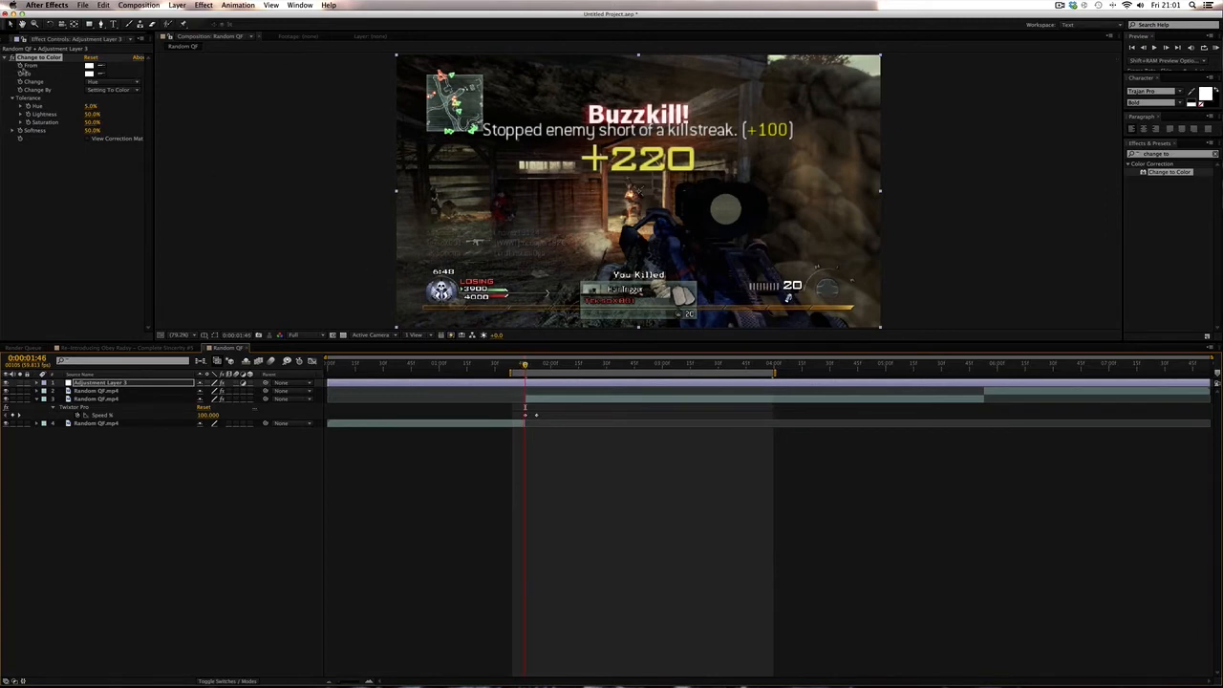
click(22, 68)
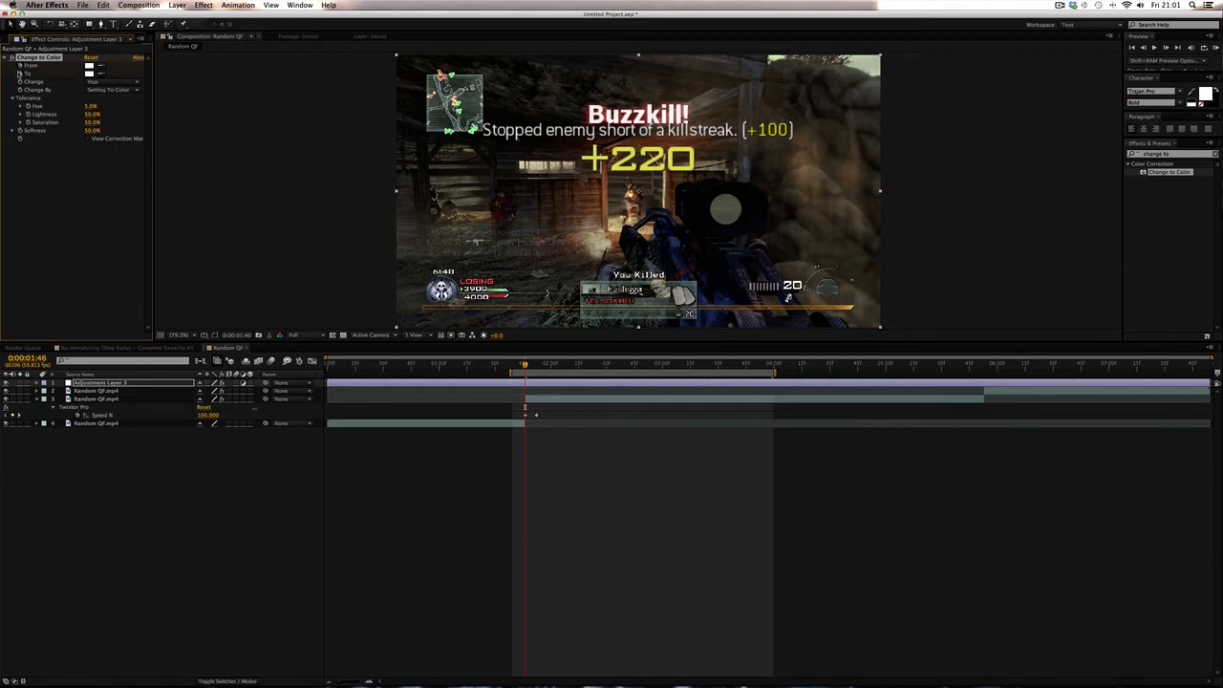
click(18, 74)
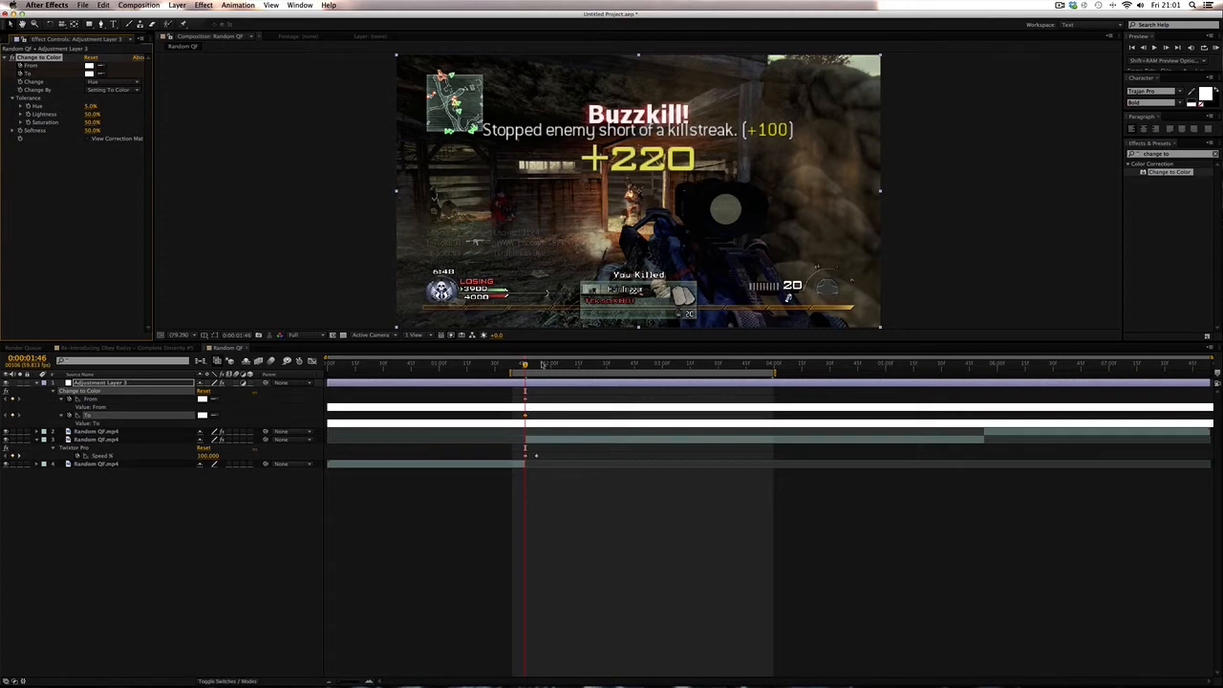
- At 0:00:01:51, pick the gun's colour in the viewer with the eyedropper as the From colour
drag(525, 366, 535, 366)
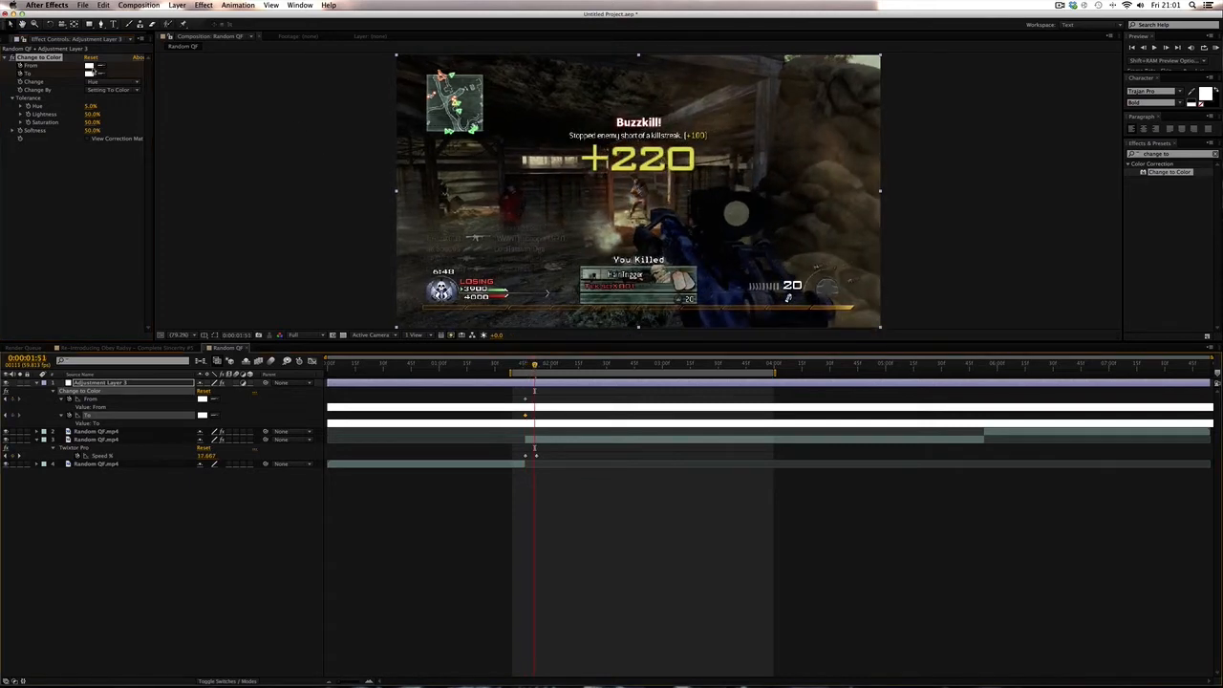
click(100, 69)
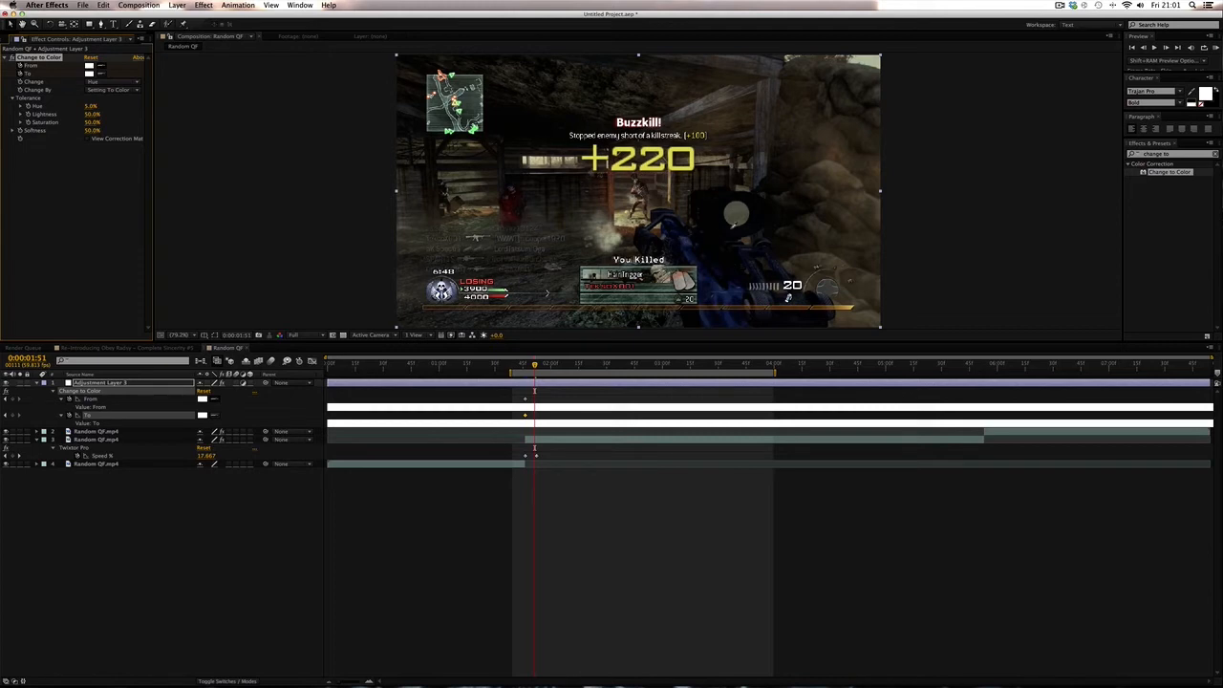
click(684, 246)
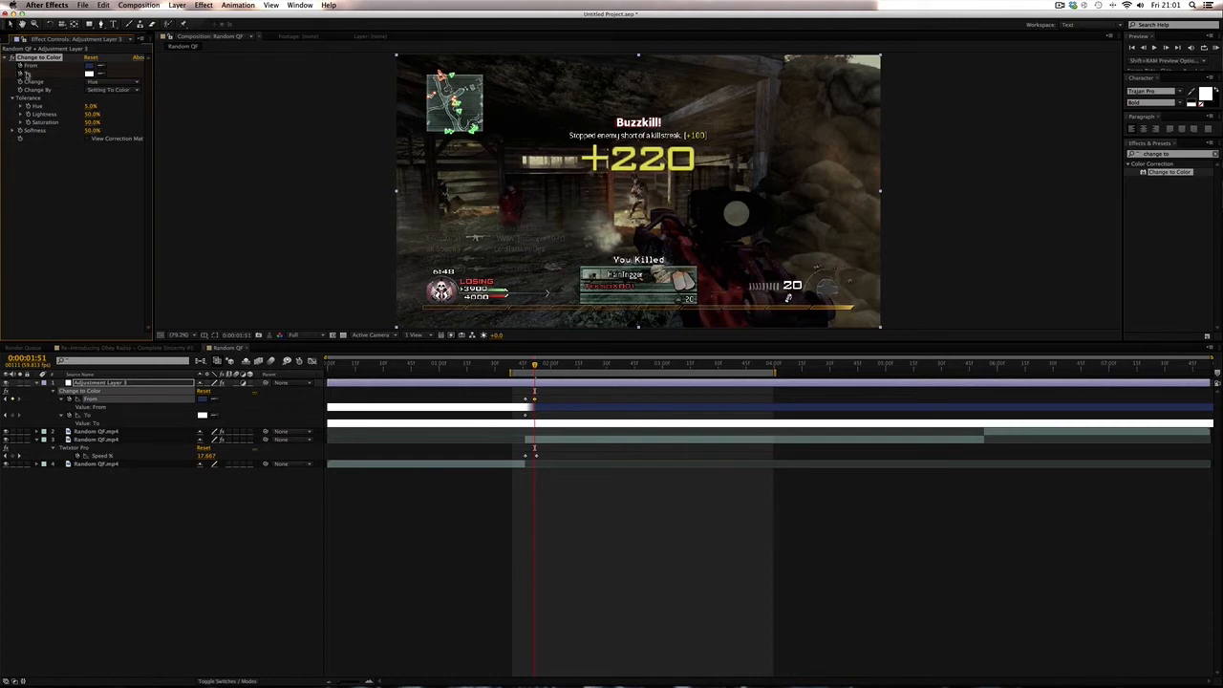
click(523, 133)
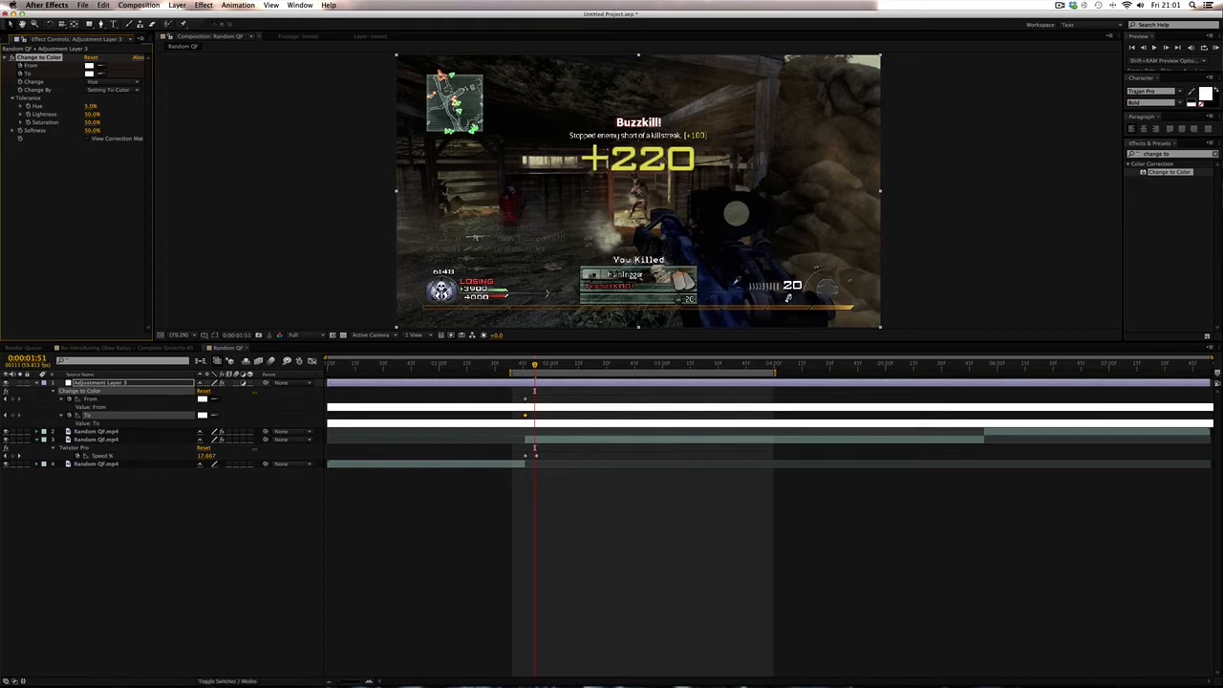
click(735, 287)
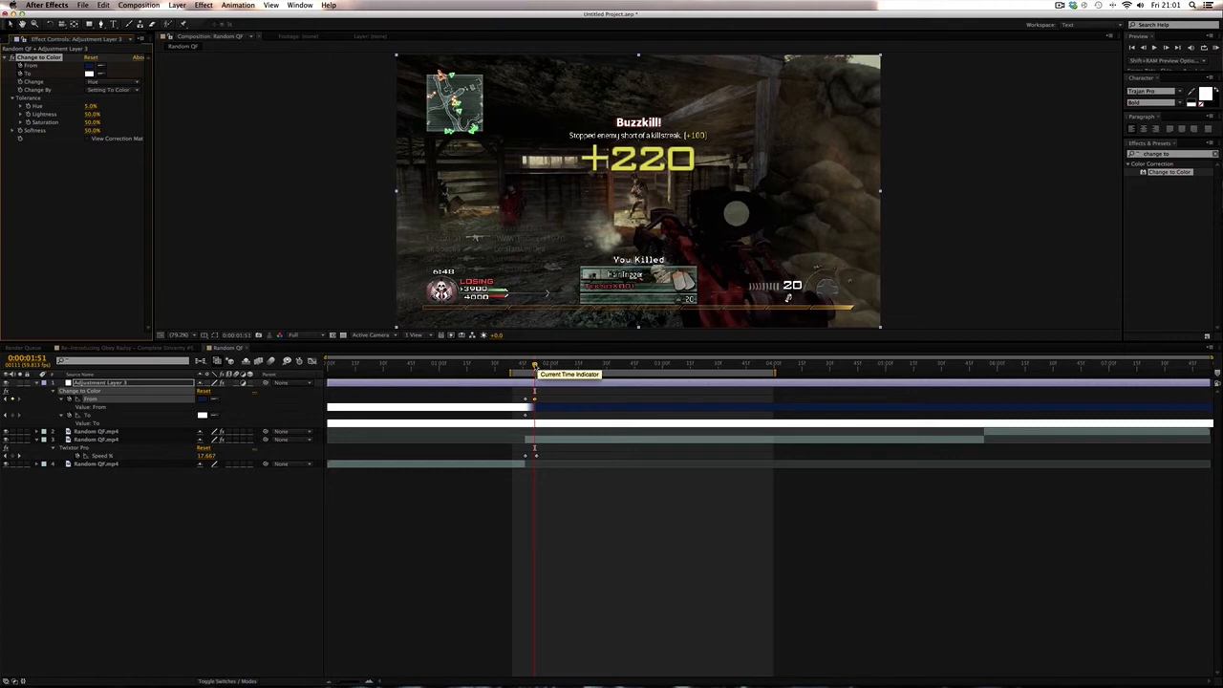
- Set the To colour to magenta at 0:00:01:51
drag(534, 367, 524, 366)
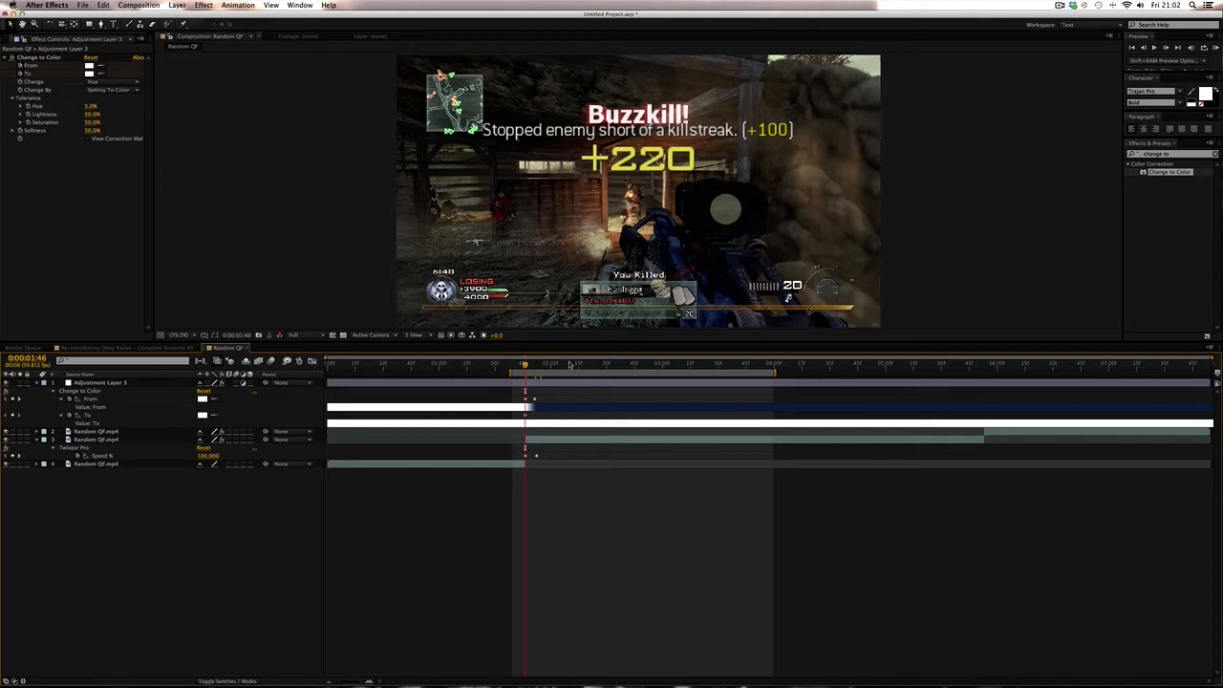
drag(531, 366, 527, 366)
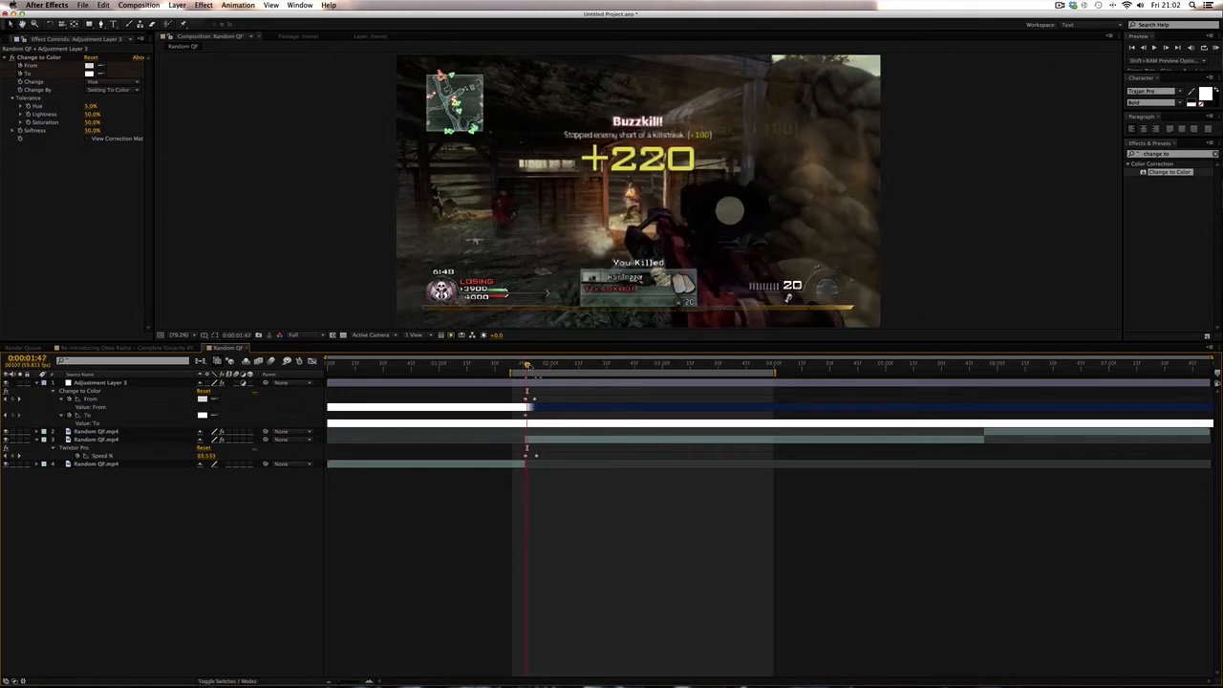
drag(528, 366, 553, 365)
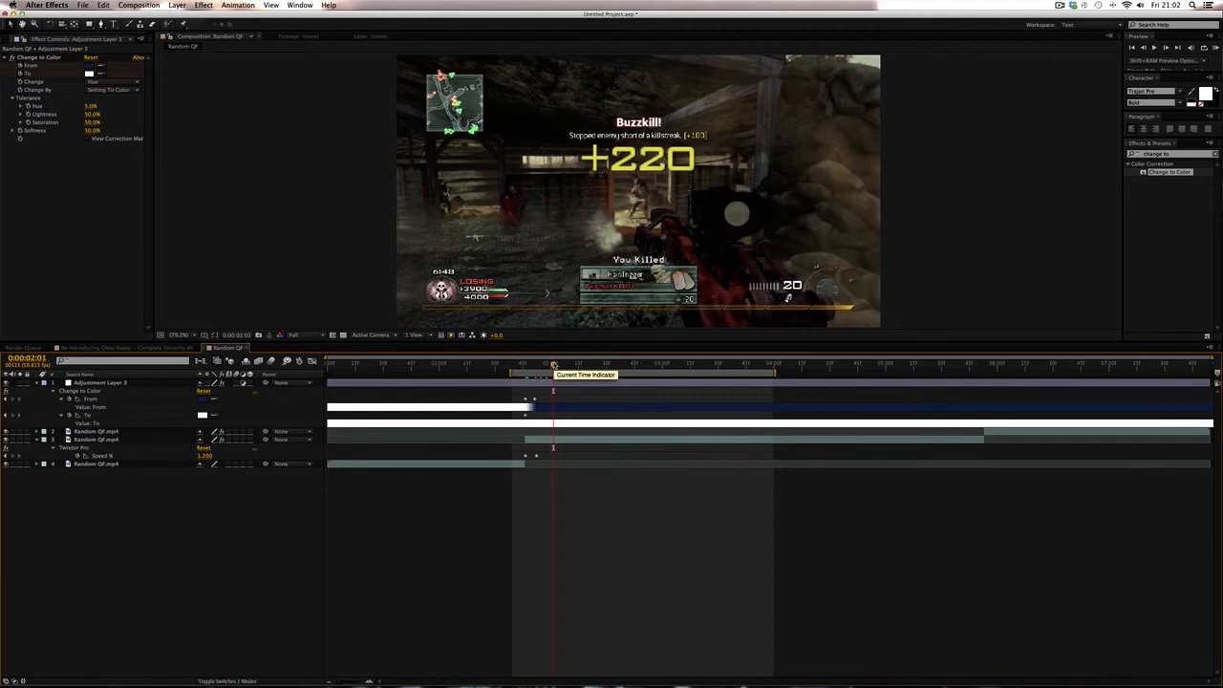
mouse_move(553, 366)
mouse_down()
mouse_move(517, 365)
mouse_move(536, 365)
mouse_up()
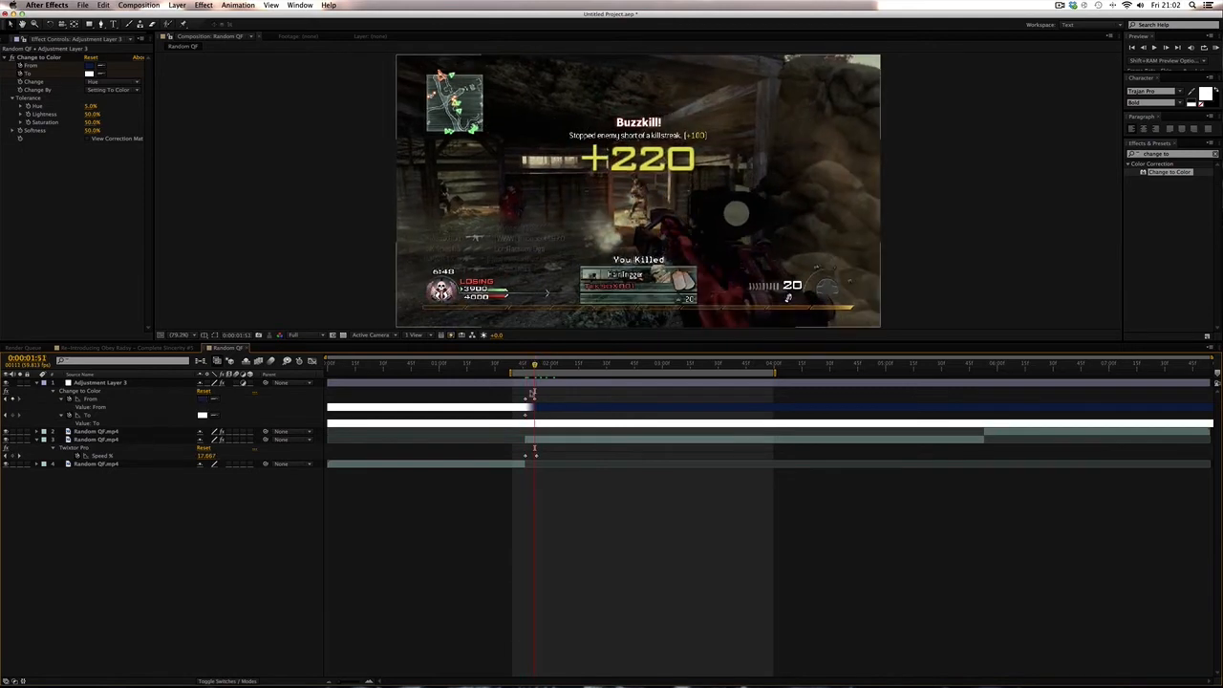
click(536, 400)
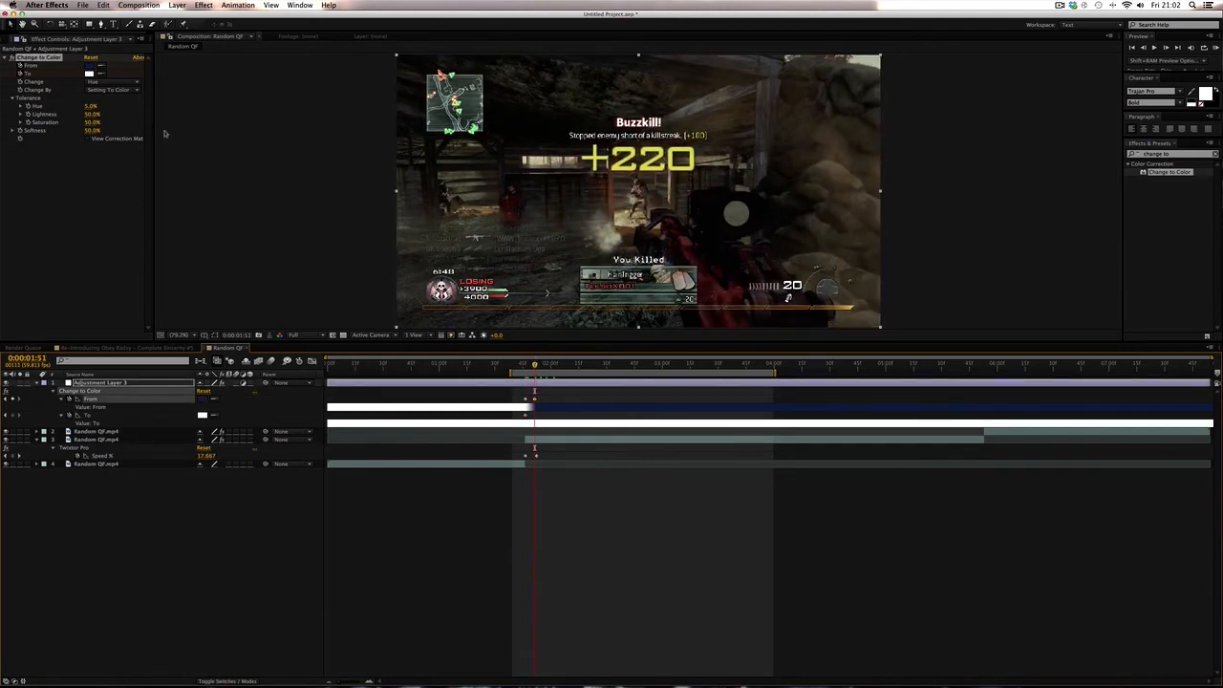
click(89, 74)
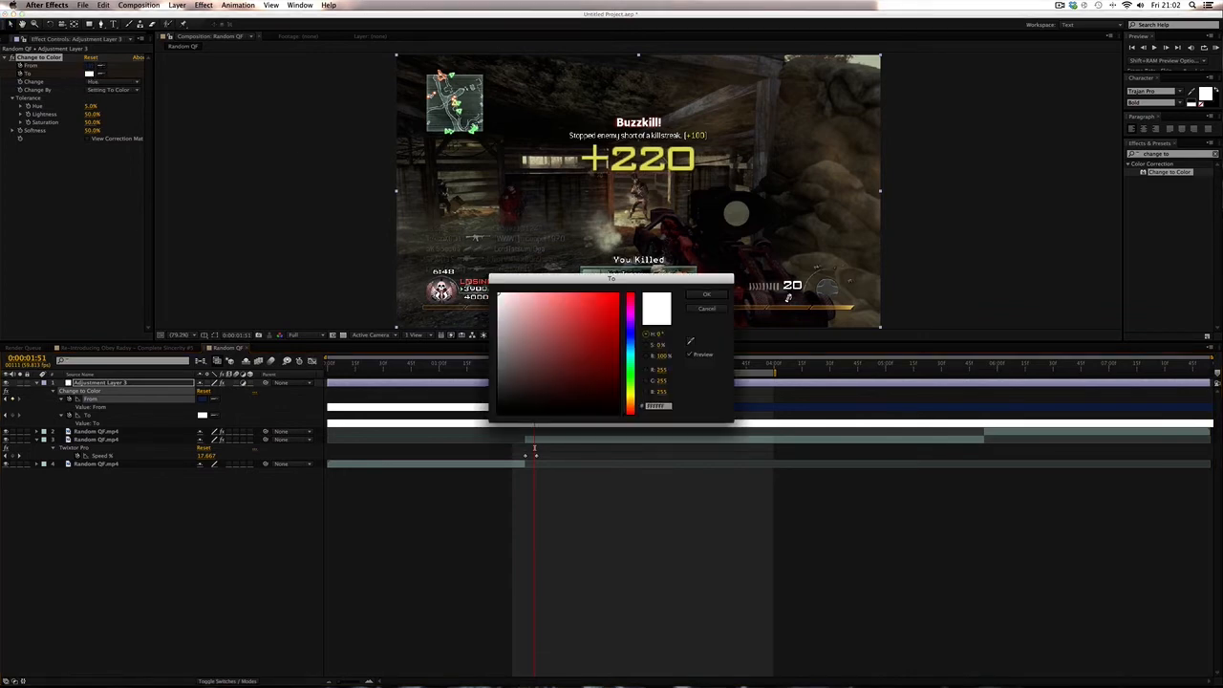
mouse_move(630, 322)
mouse_down()
mouse_move(636, 405)
mouse_move(633, 315)
mouse_up()
click(696, 297)
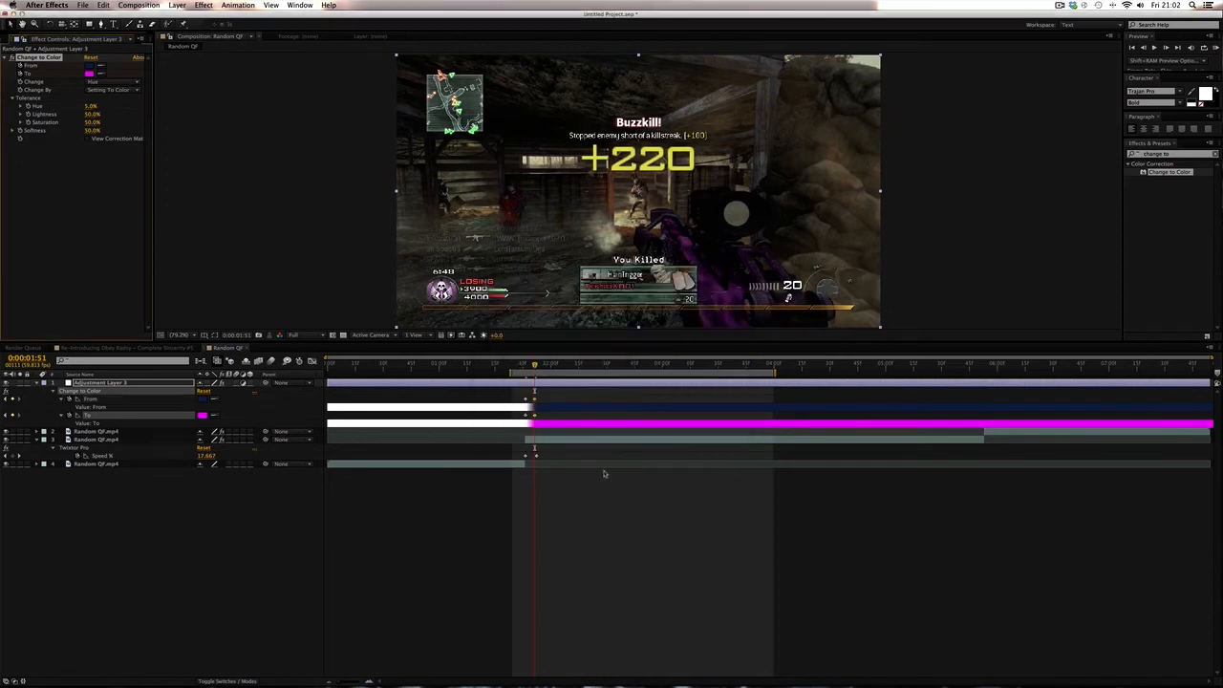
click(606, 473)
- Move to 0:00:01:57 and set the To colour to yellow
drag(534, 364, 521, 365)
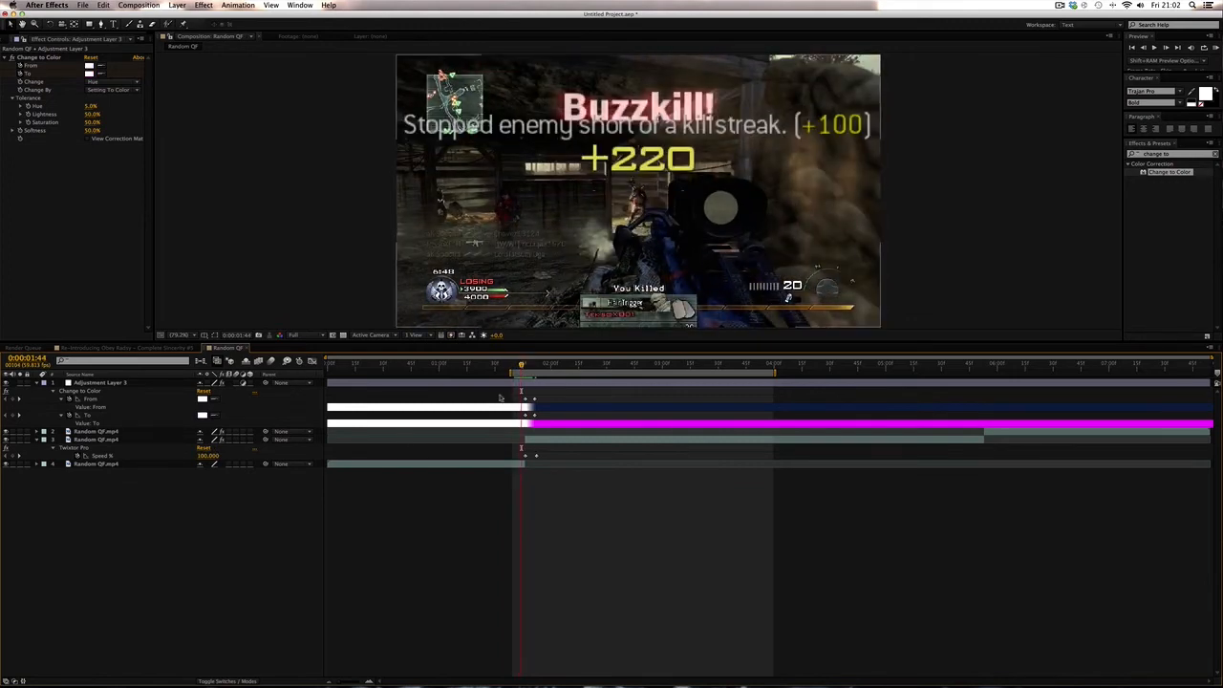
drag(521, 365, 546, 367)
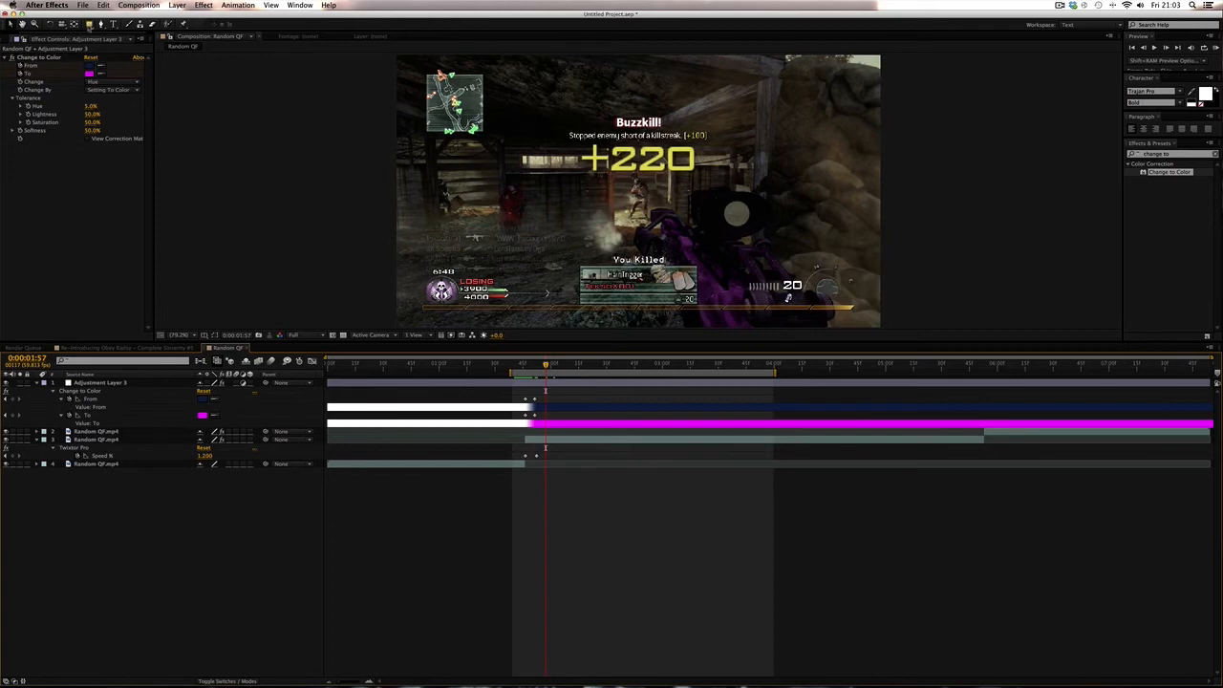
click(89, 74)
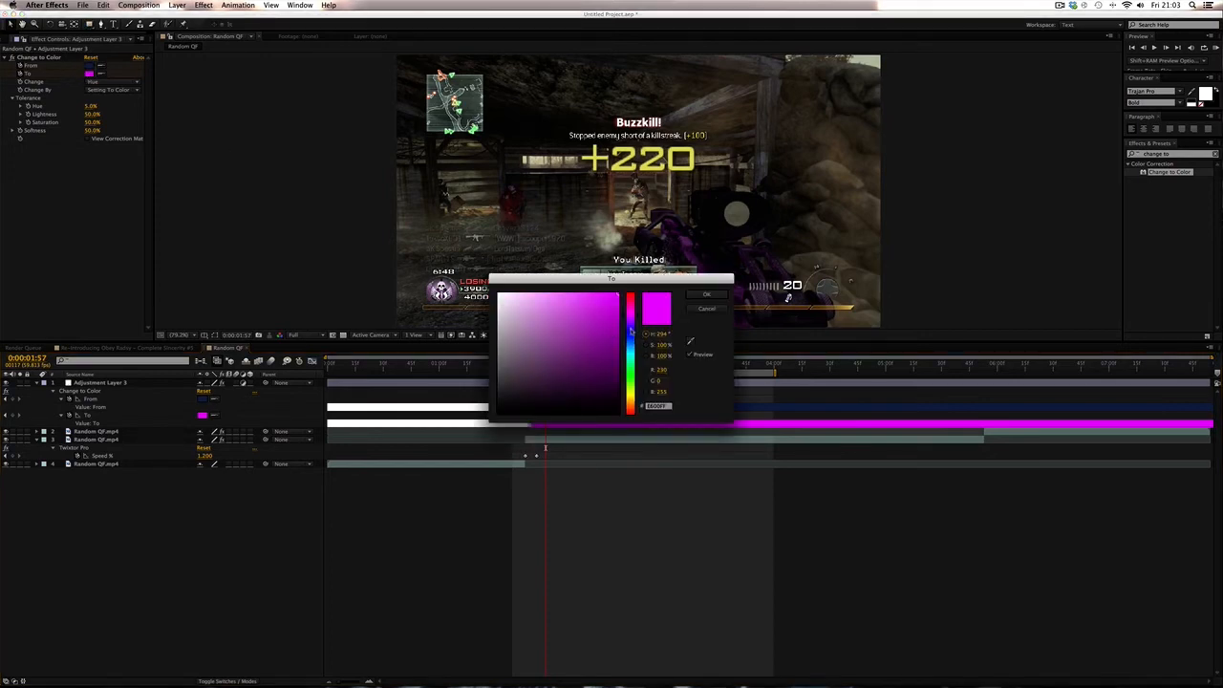
drag(630, 331, 634, 298)
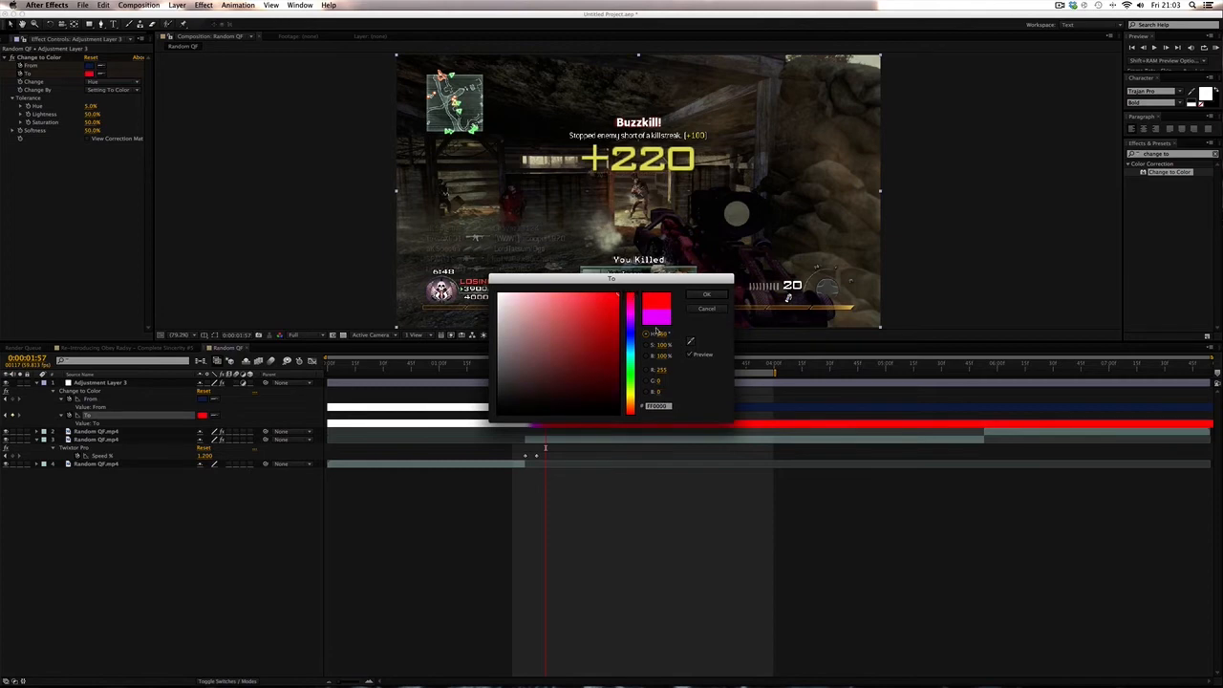
drag(631, 353, 630, 396)
click(703, 294)
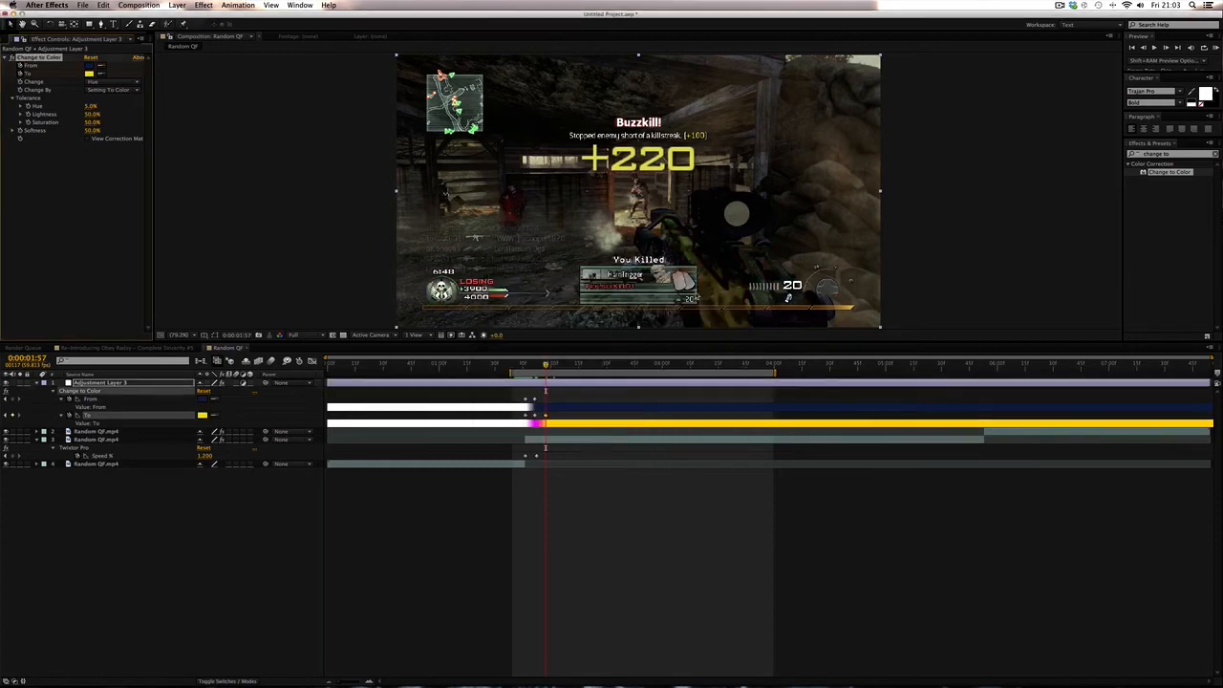
- Move to 0:00:02:05 and set the To colour to cyan
click(535, 367)
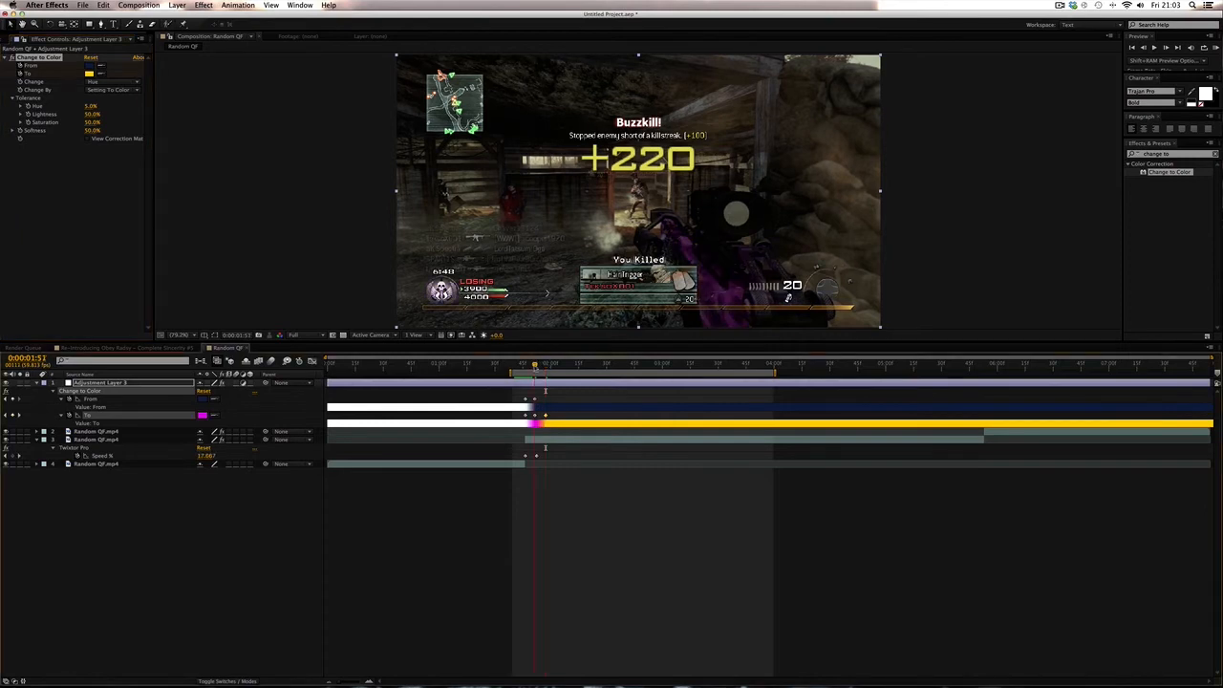
drag(537, 367, 528, 367)
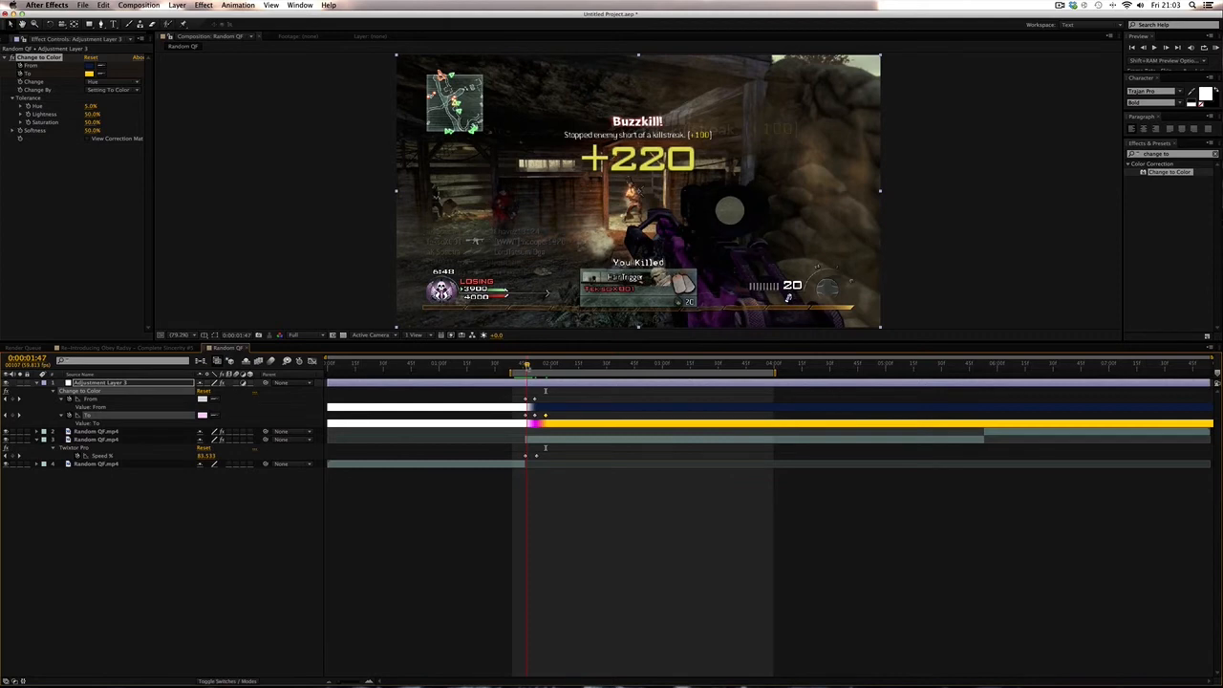
drag(527, 367, 560, 367)
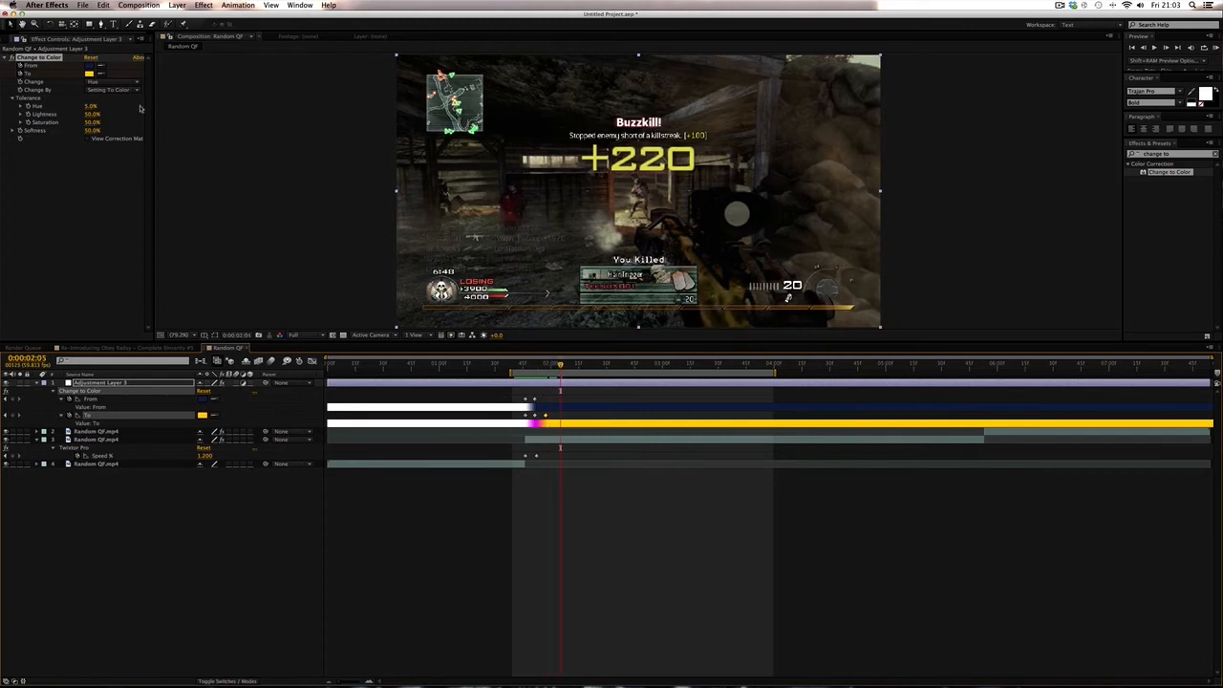
click(89, 74)
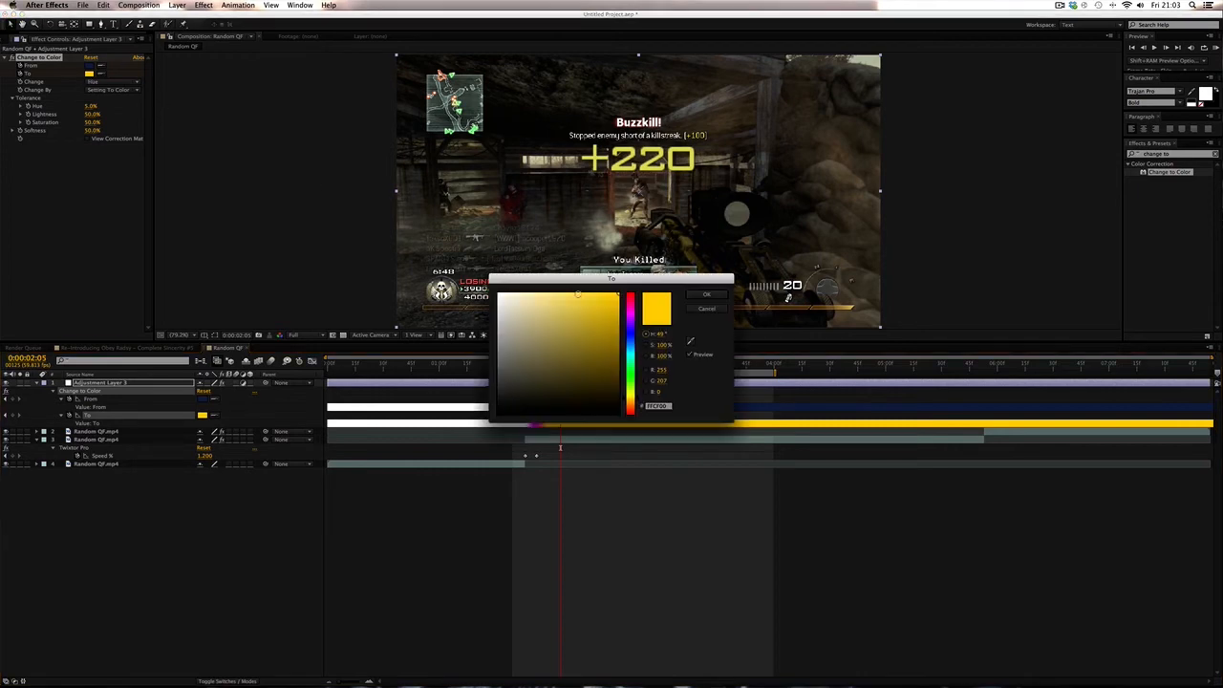
click(631, 299)
drag(632, 302, 633, 355)
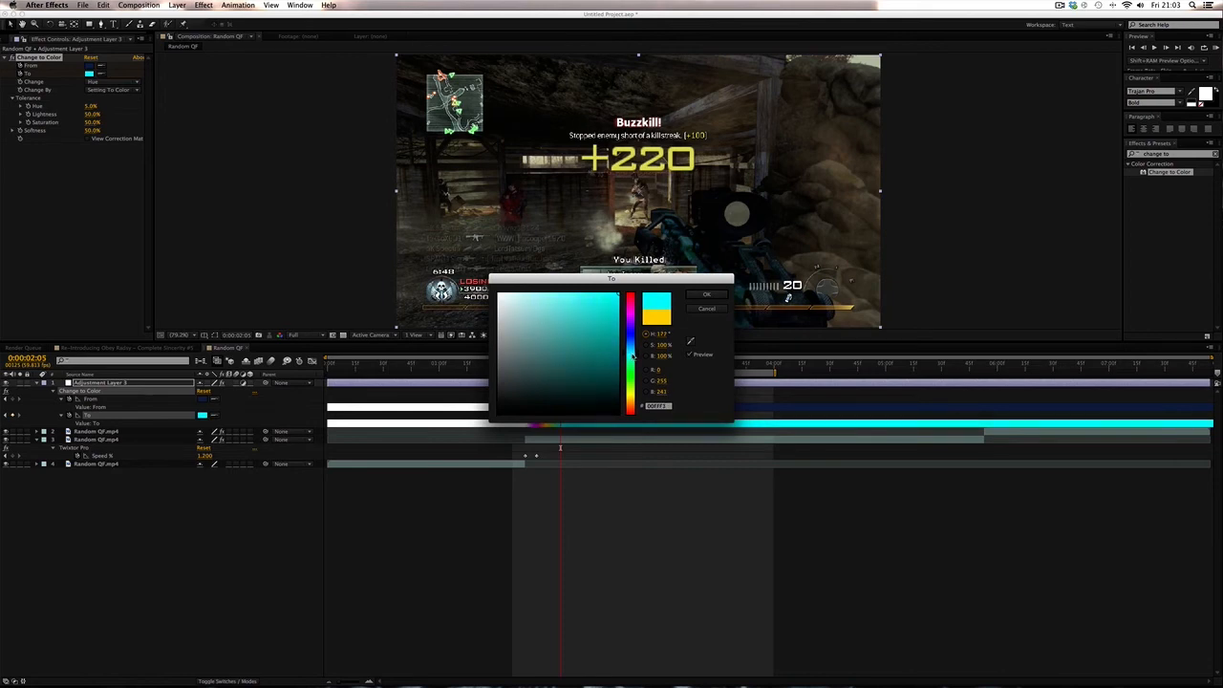
click(706, 294)
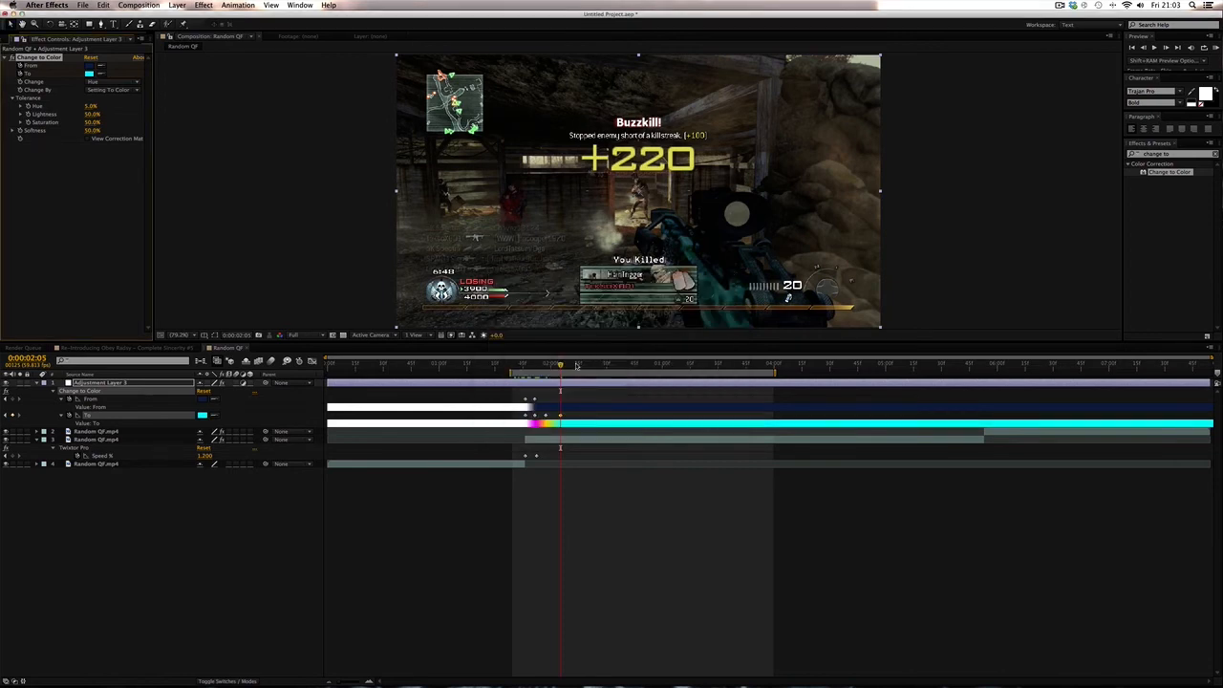
- Step forward to 0:00:02:12 and set the To colour to green
key(Page_Down)
key(Page_Down)
key(Page_Down)
key(Page_Down)
key(Page_Down)
key(Page_Down)
key(Page_Down)
key(Page_Down)
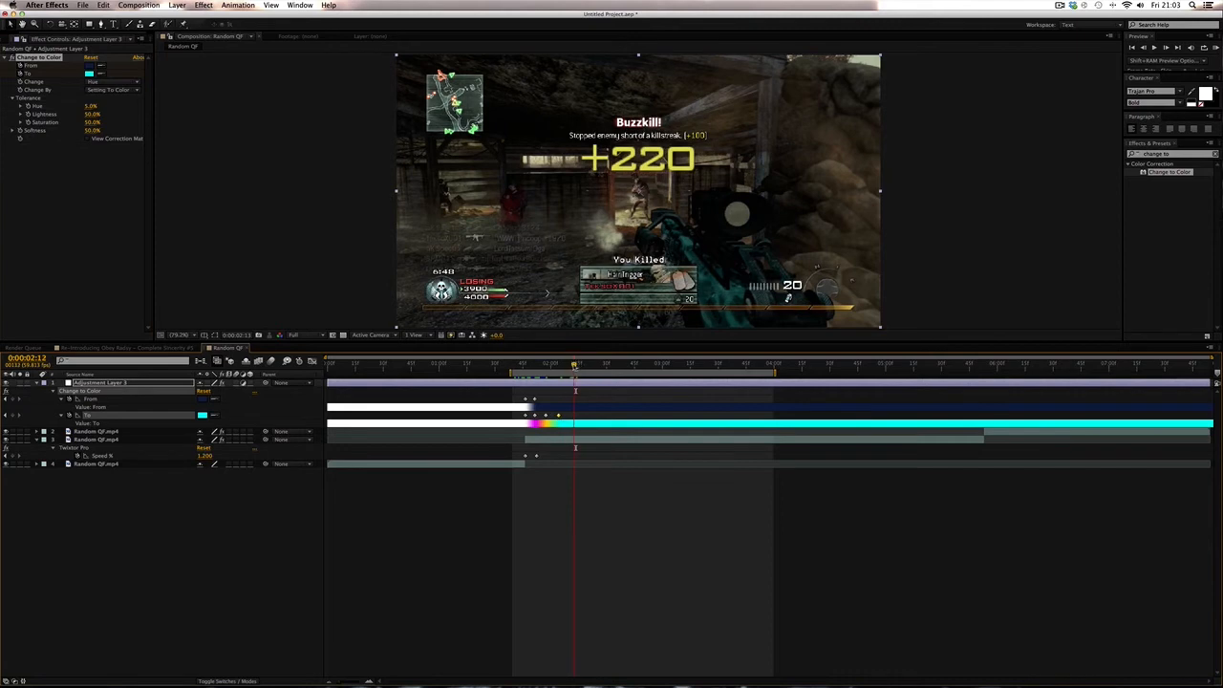
click(89, 74)
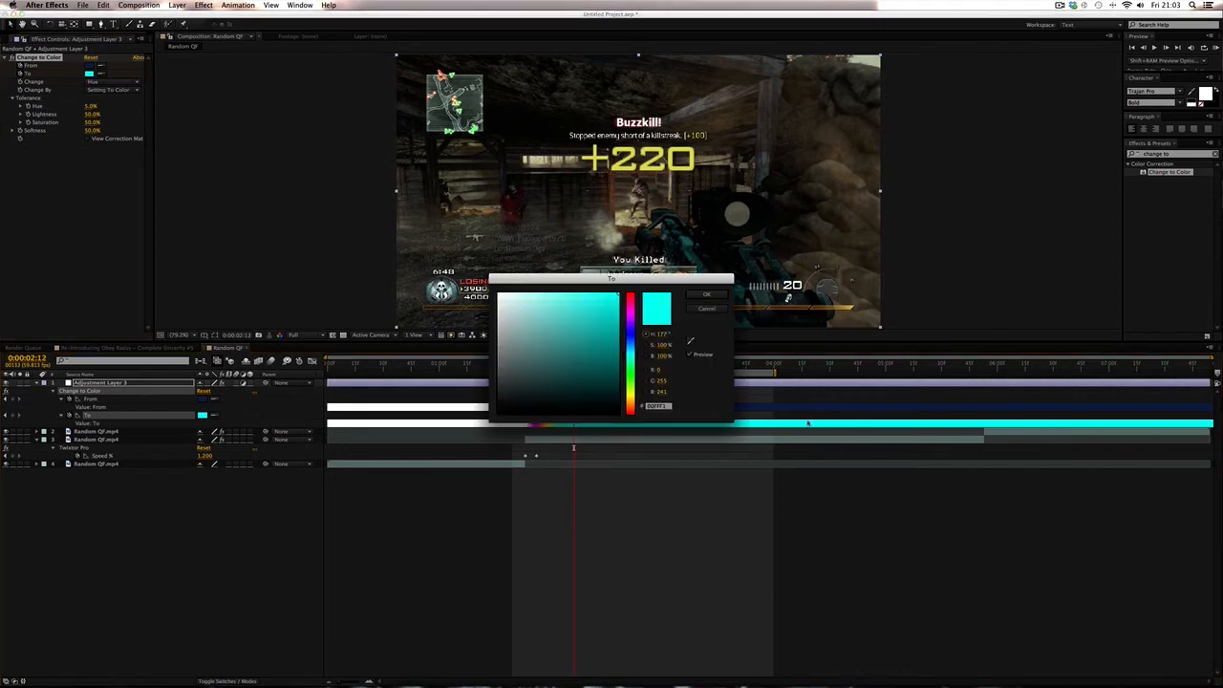
click(630, 372)
click(705, 294)
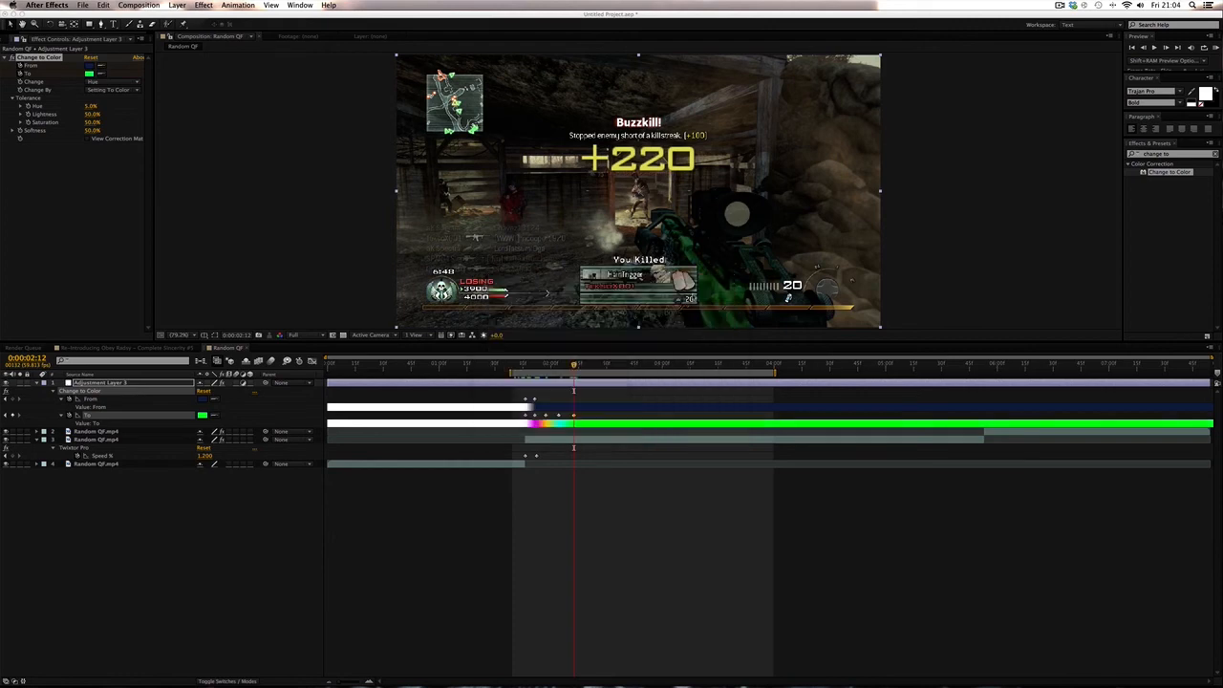
- Move to 0:00:02:20 and set the To colour to a dark red
drag(574, 365, 588, 365)
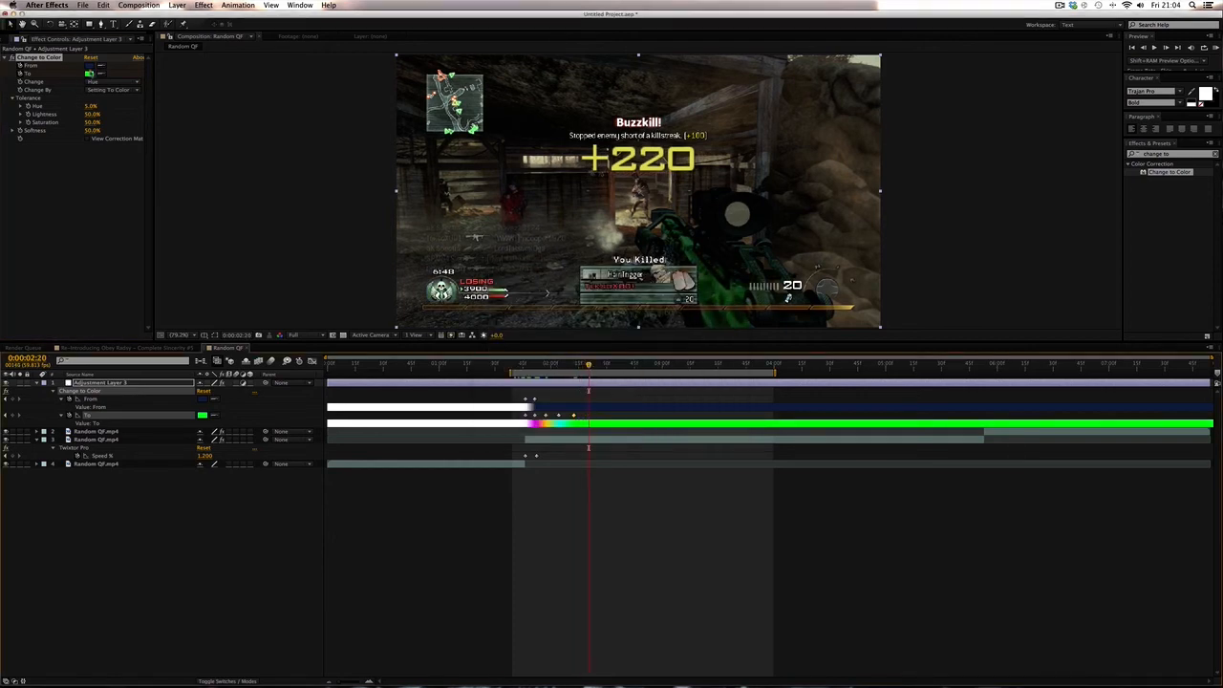
click(90, 74)
drag(538, 318, 499, 294)
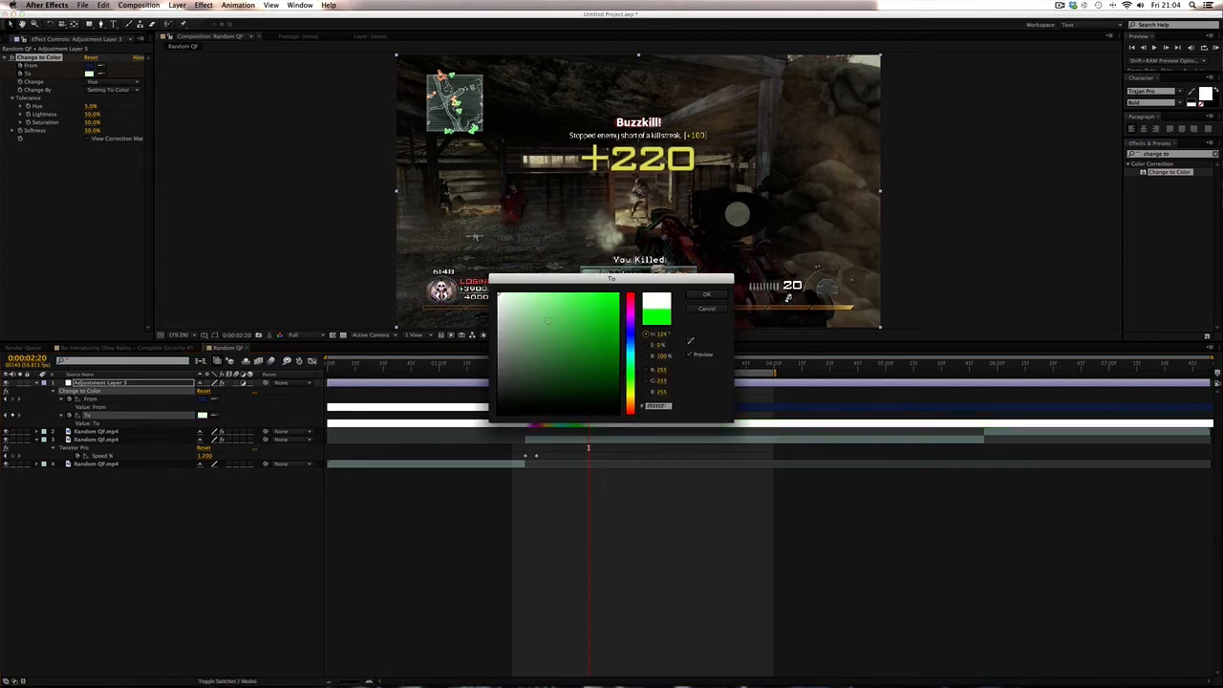
mouse_move(535, 394)
mouse_down()
mouse_move(456, 455)
mouse_move(532, 414)
mouse_move(560, 381)
mouse_move(549, 356)
mouse_move(625, 361)
mouse_move(646, 380)
mouse_move(658, 357)
mouse_move(631, 353)
mouse_move(638, 410)
mouse_up()
click(707, 295)
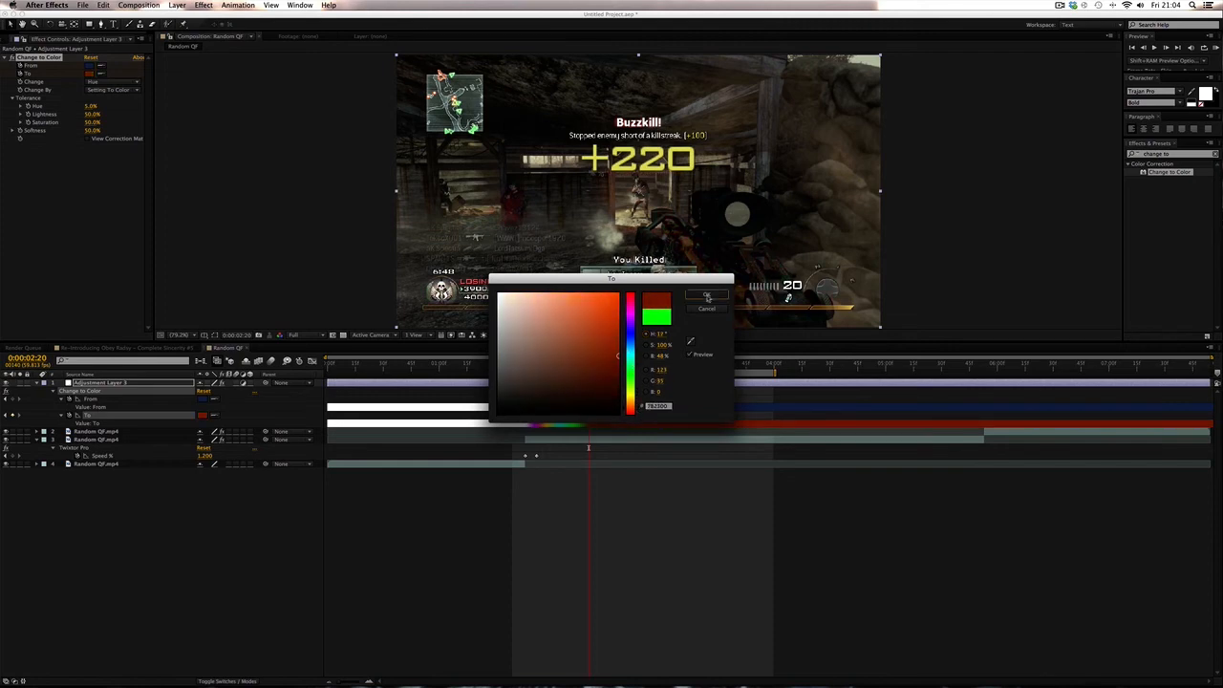
- Move to 0:00:02:28 and set the To colour to magenta
drag(589, 366, 603, 366)
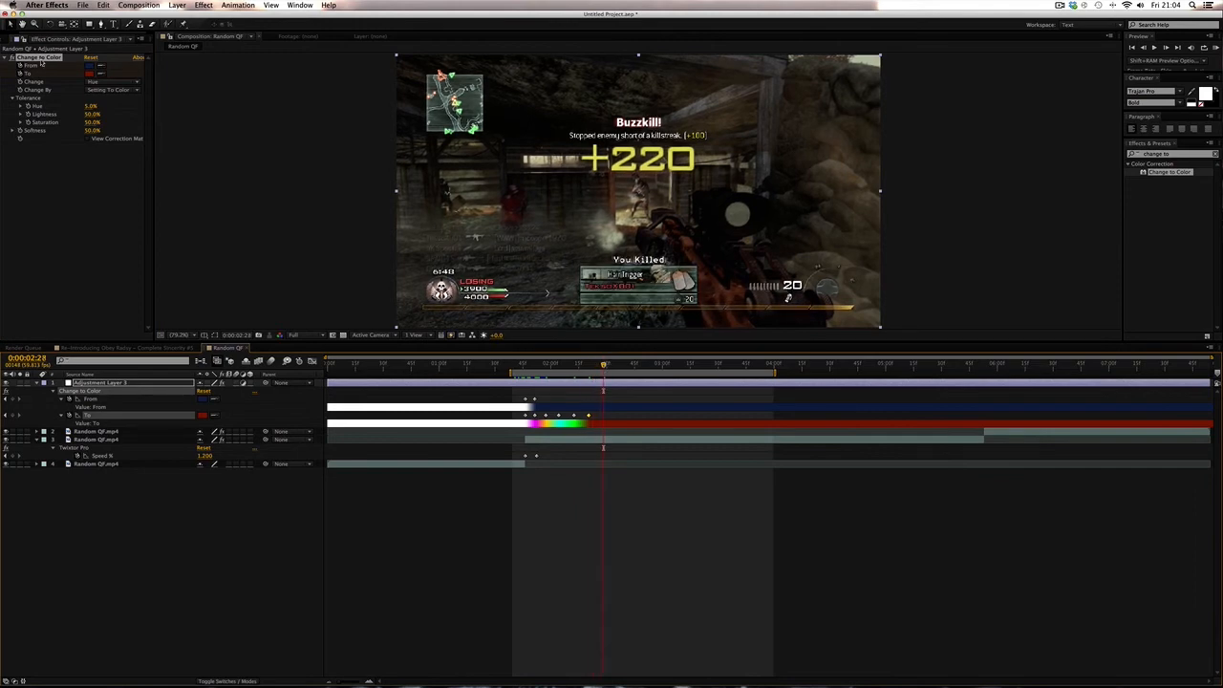
click(90, 74)
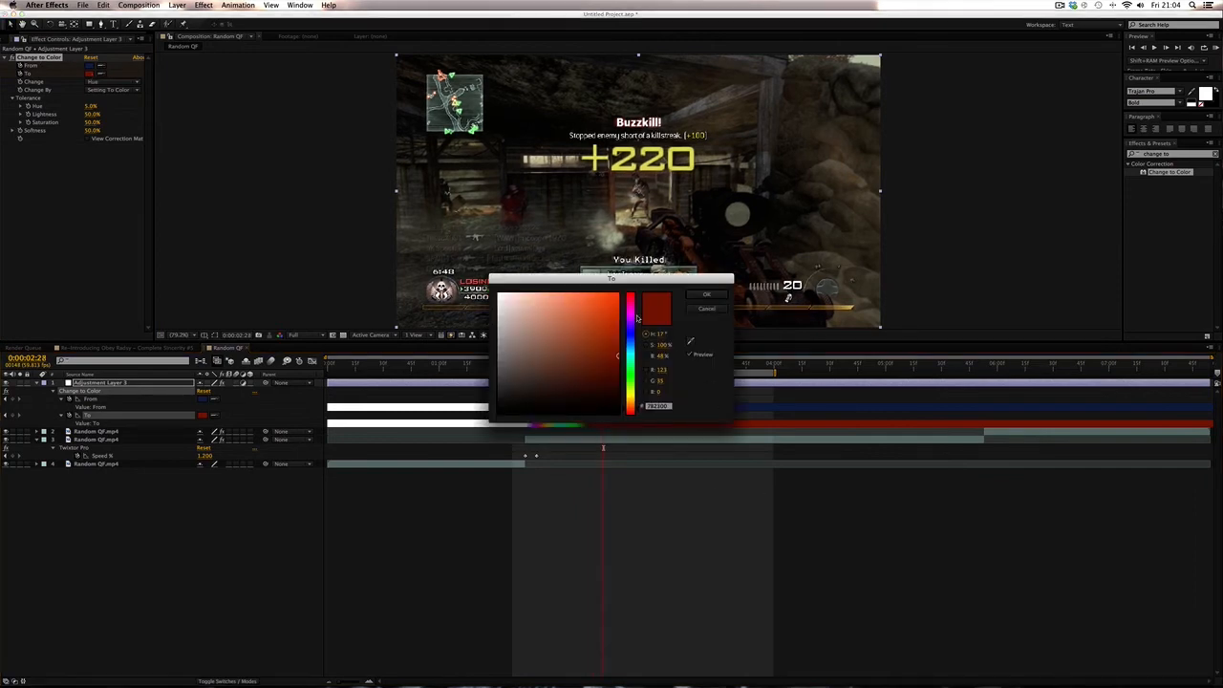
drag(638, 318, 630, 323)
drag(631, 319, 623, 272)
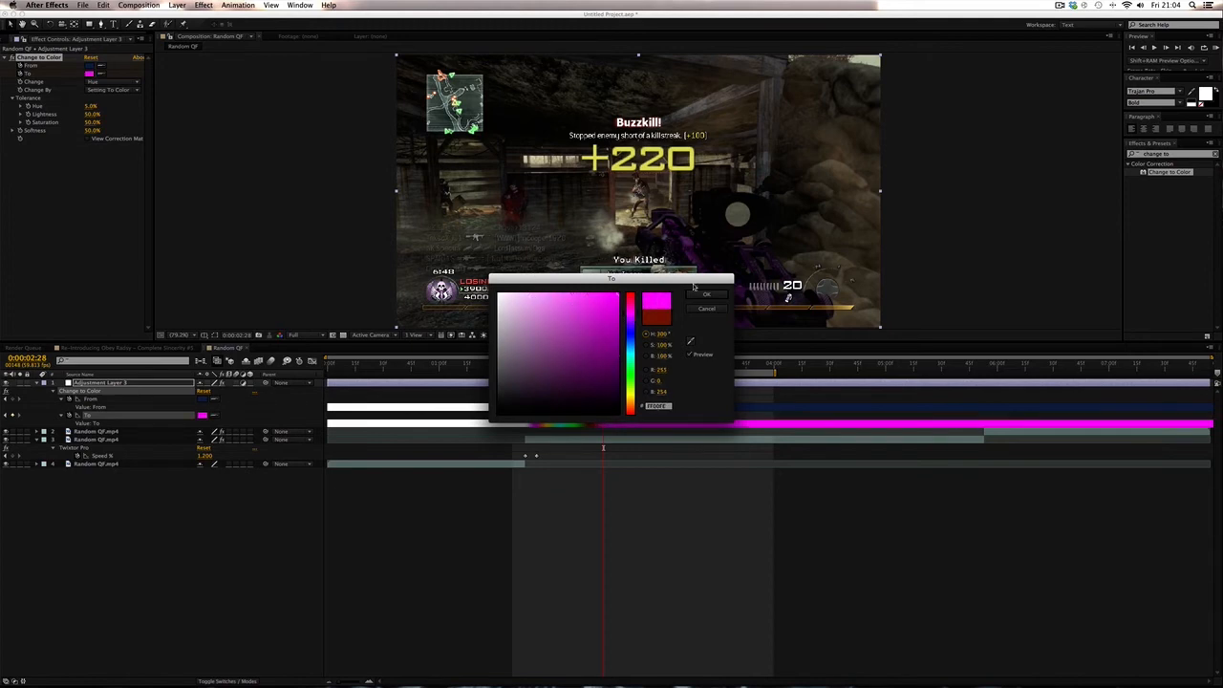
click(704, 294)
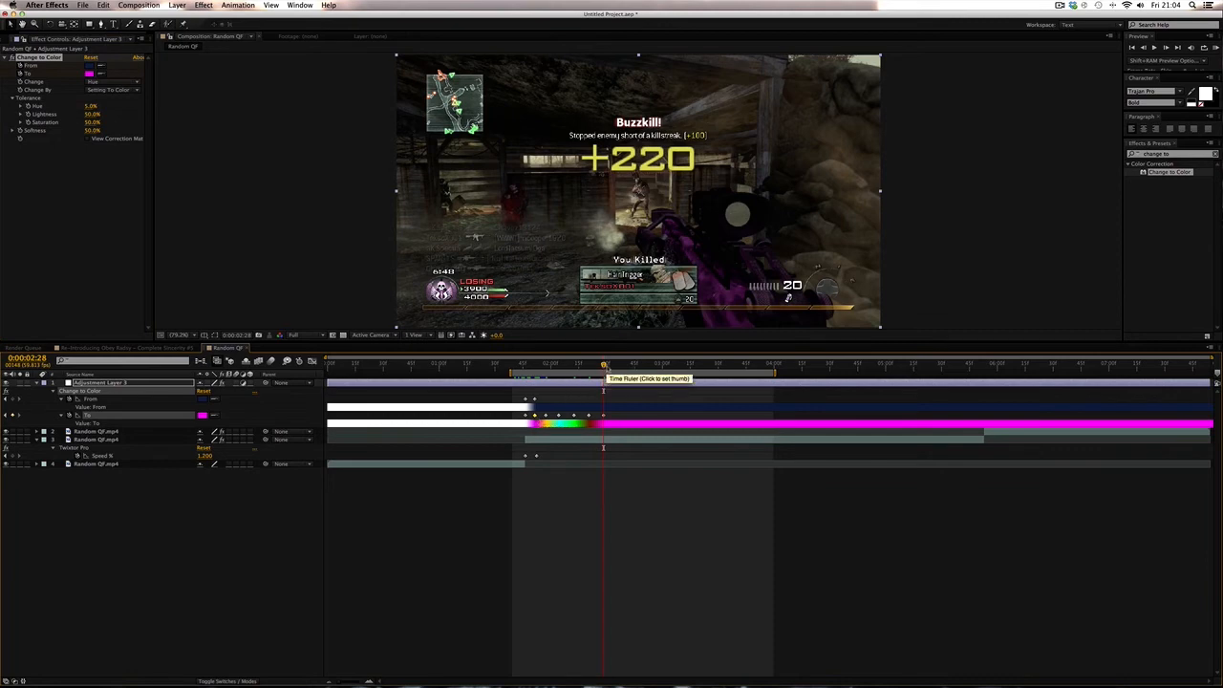
- Paste the first From colour keyframe at 0:00:02:33
drag(604, 366, 619, 365)
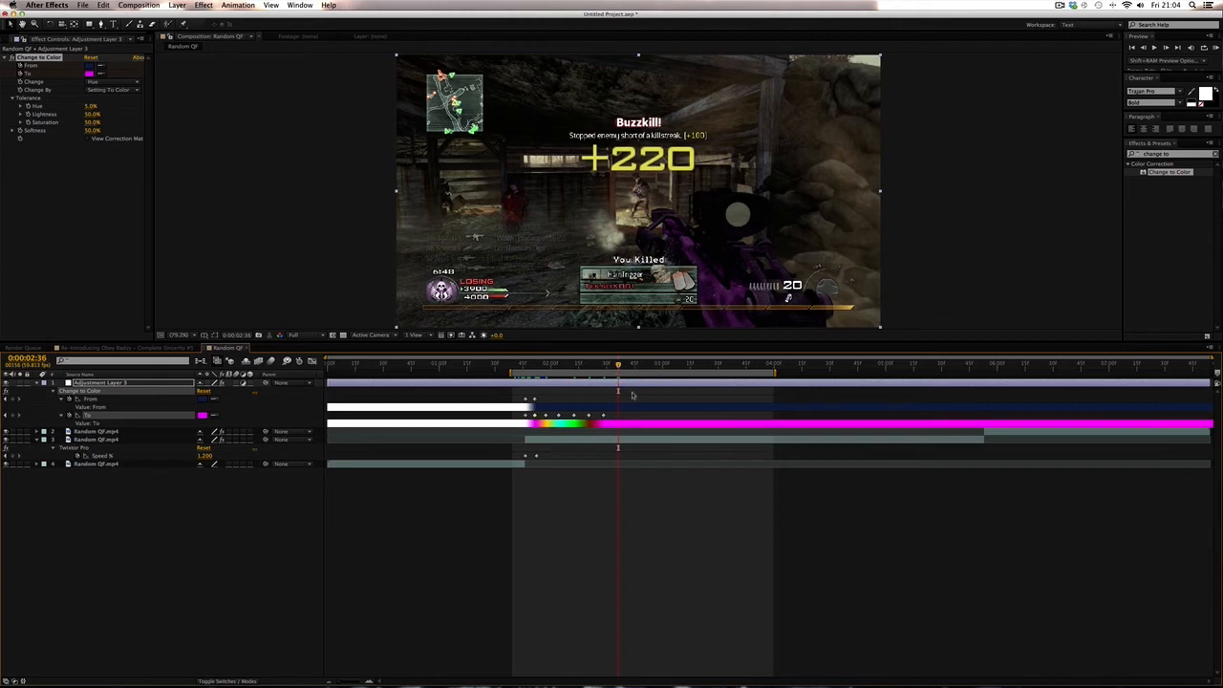
key(super+z)
click(604, 365)
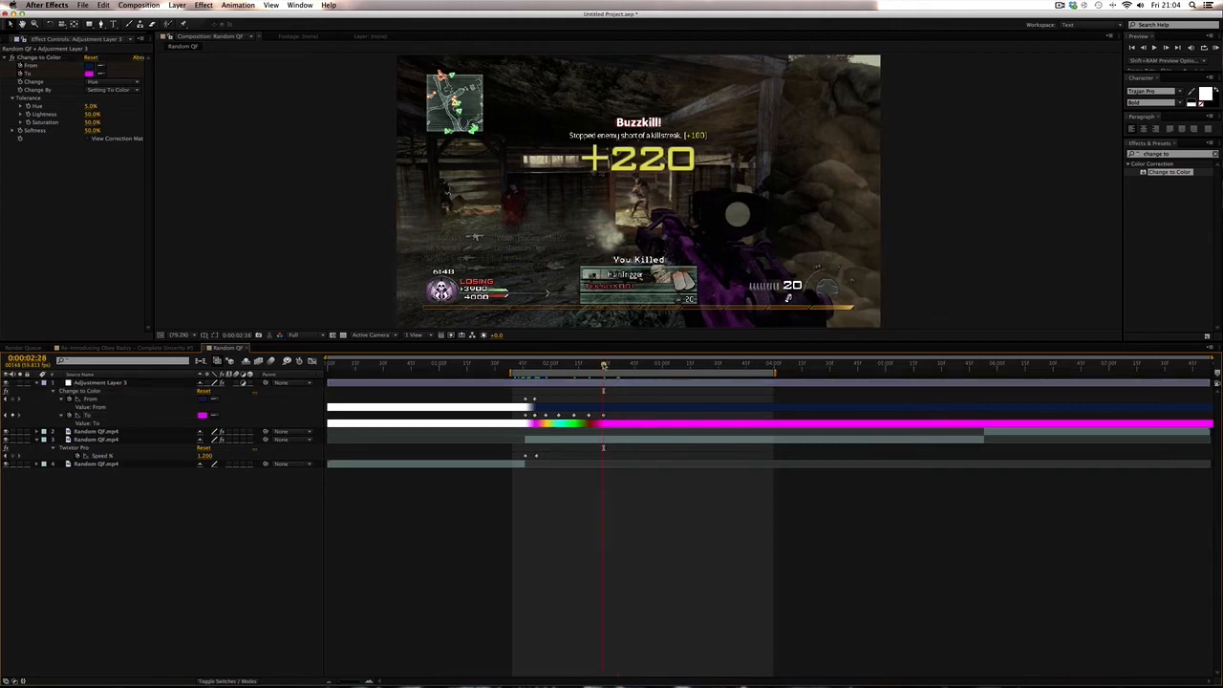
click(534, 400)
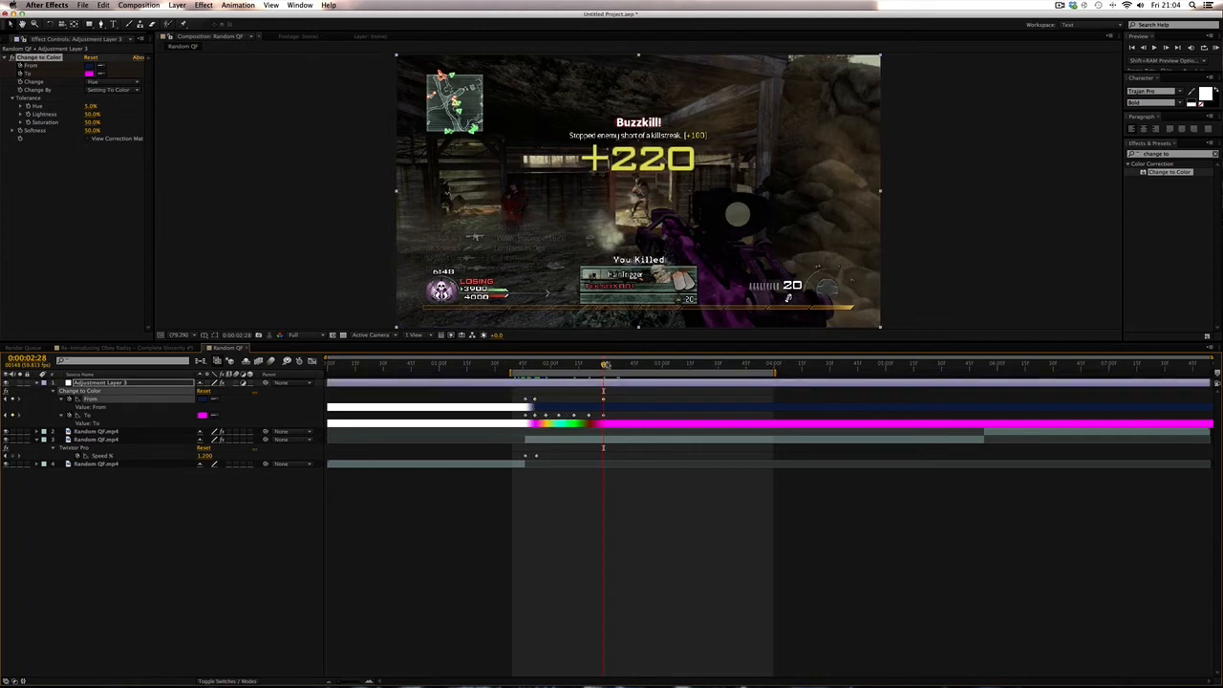
drag(605, 365, 609, 366)
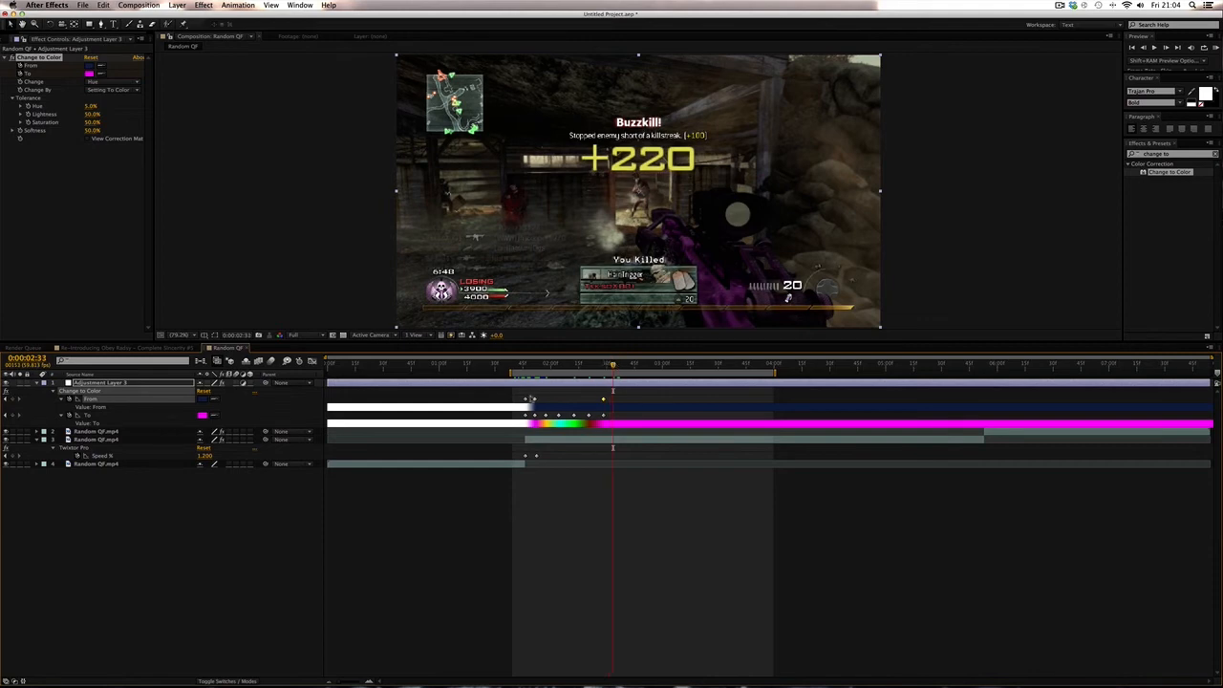
key(super+v)
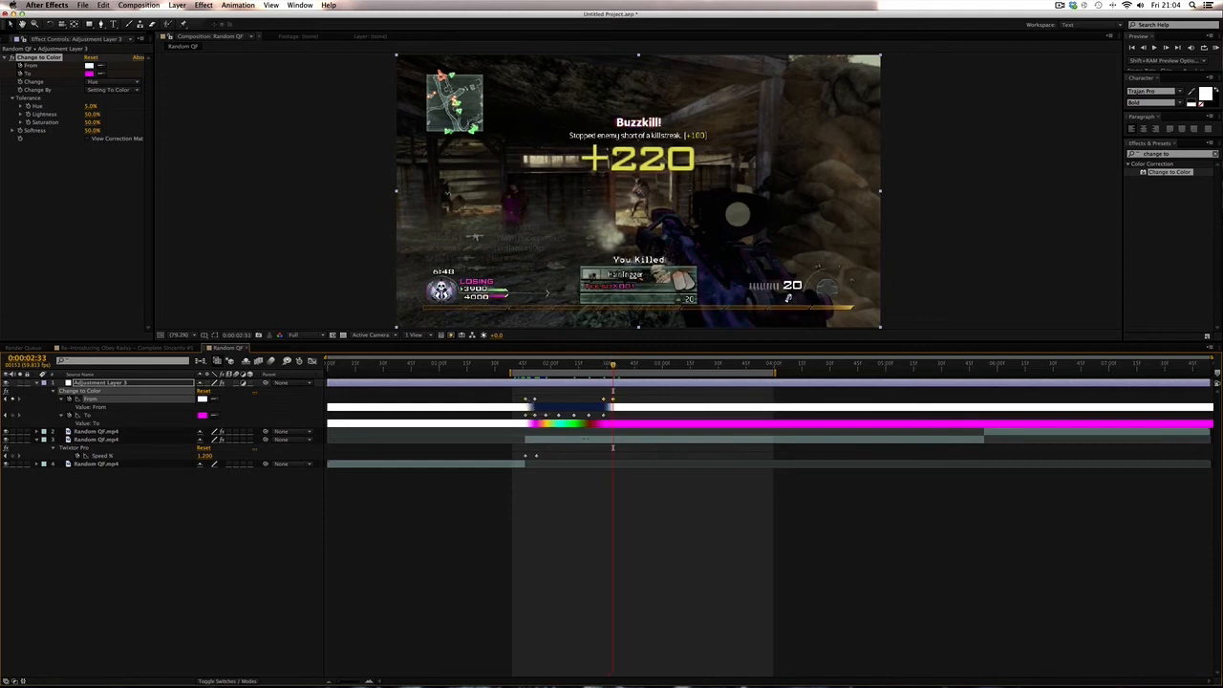
- Play and scrub through the colour-cycling section to review the gun's colour changes
click(653, 482)
mouse_move(612, 366)
mouse_down()
mouse_move(599, 366)
mouse_move(614, 367)
mouse_up()
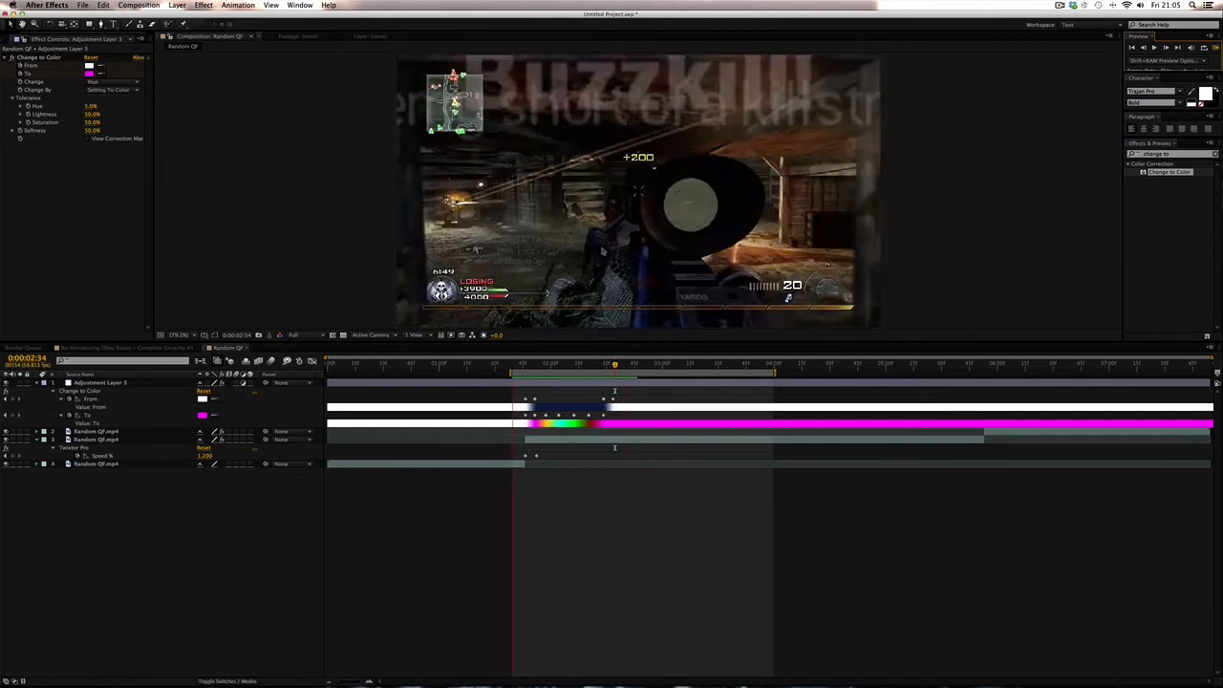
key(space)
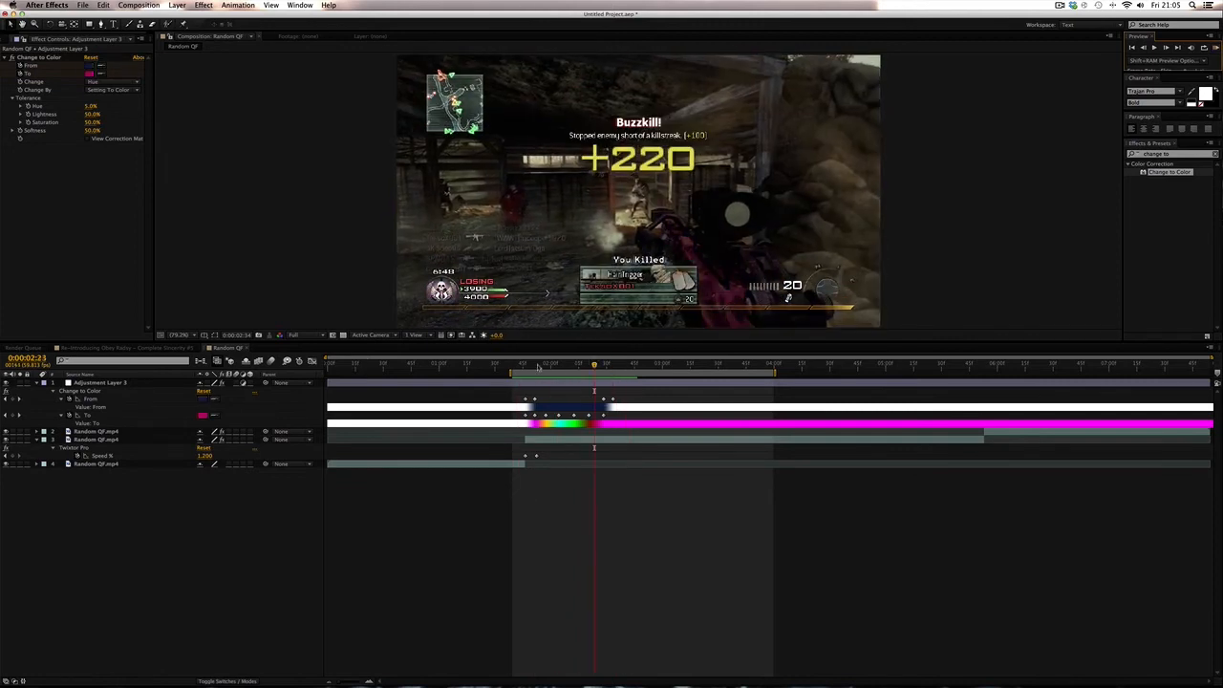
click(533, 364)
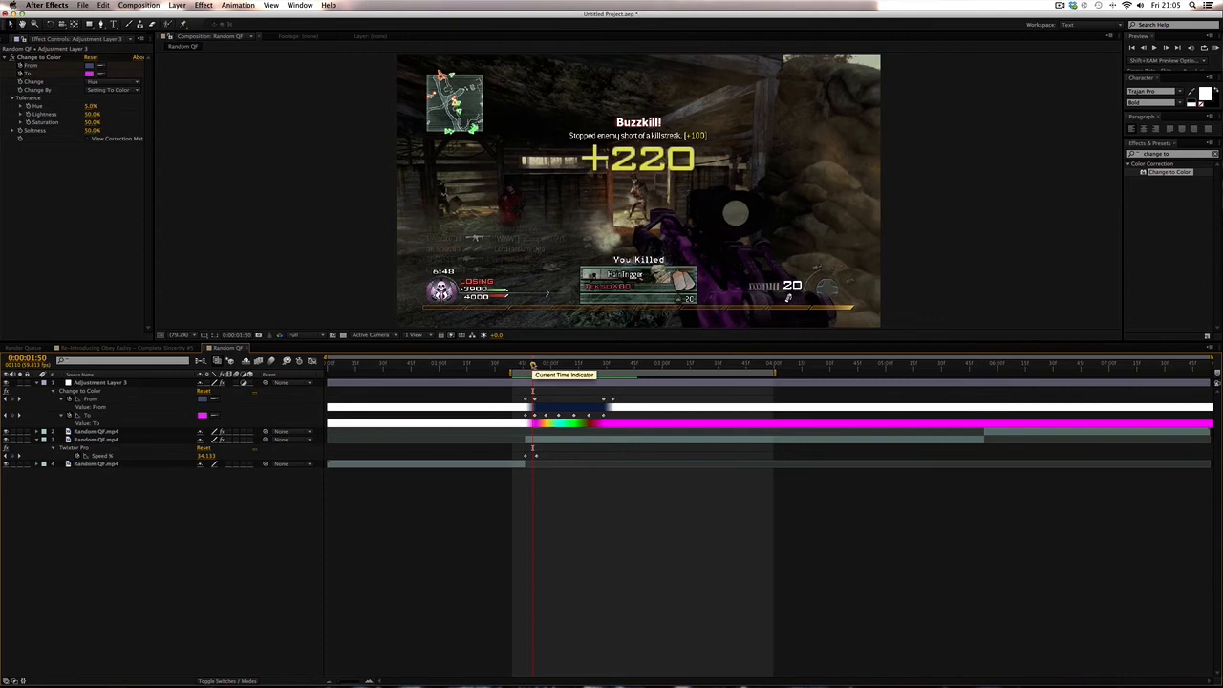
mouse_move(534, 365)
mouse_down()
mouse_move(561, 366)
mouse_move(525, 366)
mouse_up()
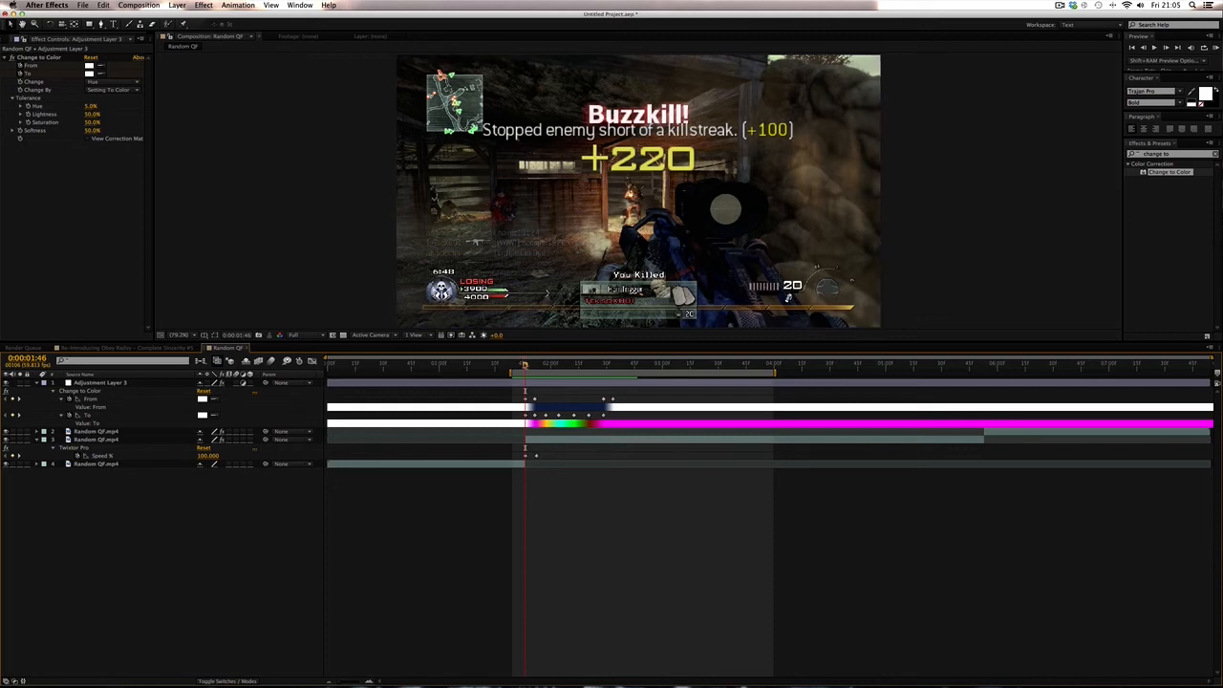
drag(523, 366, 591, 366)
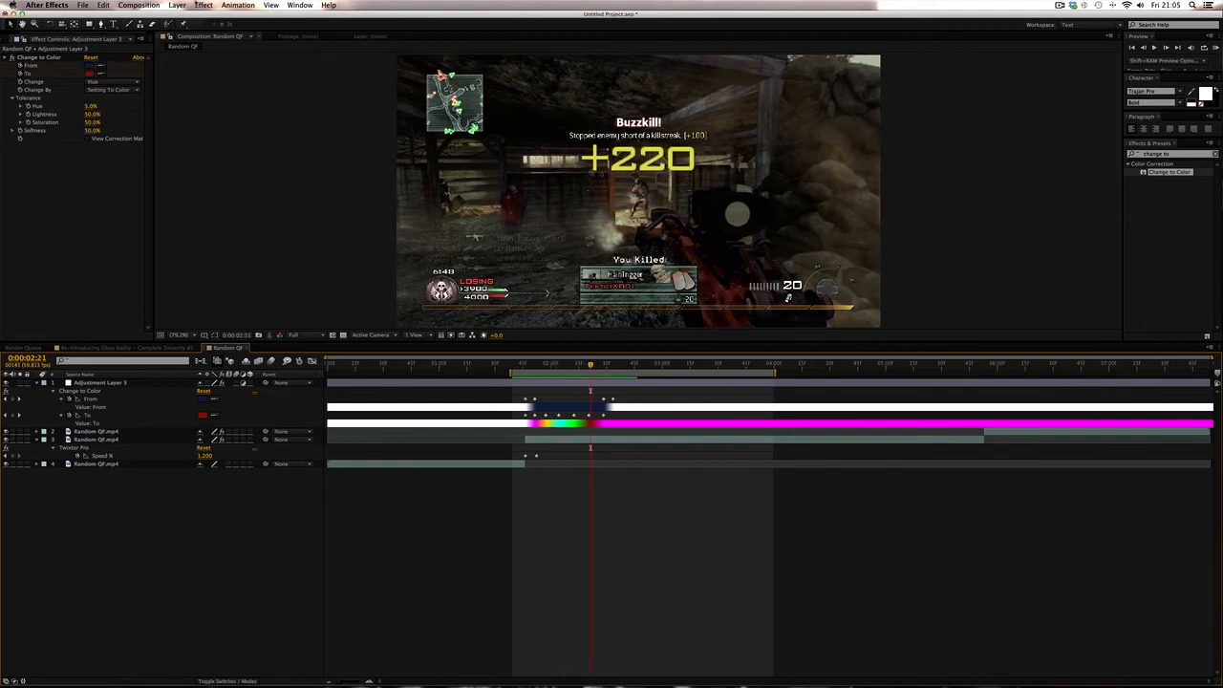
click(179, 5)
mouse_move(195, 19)
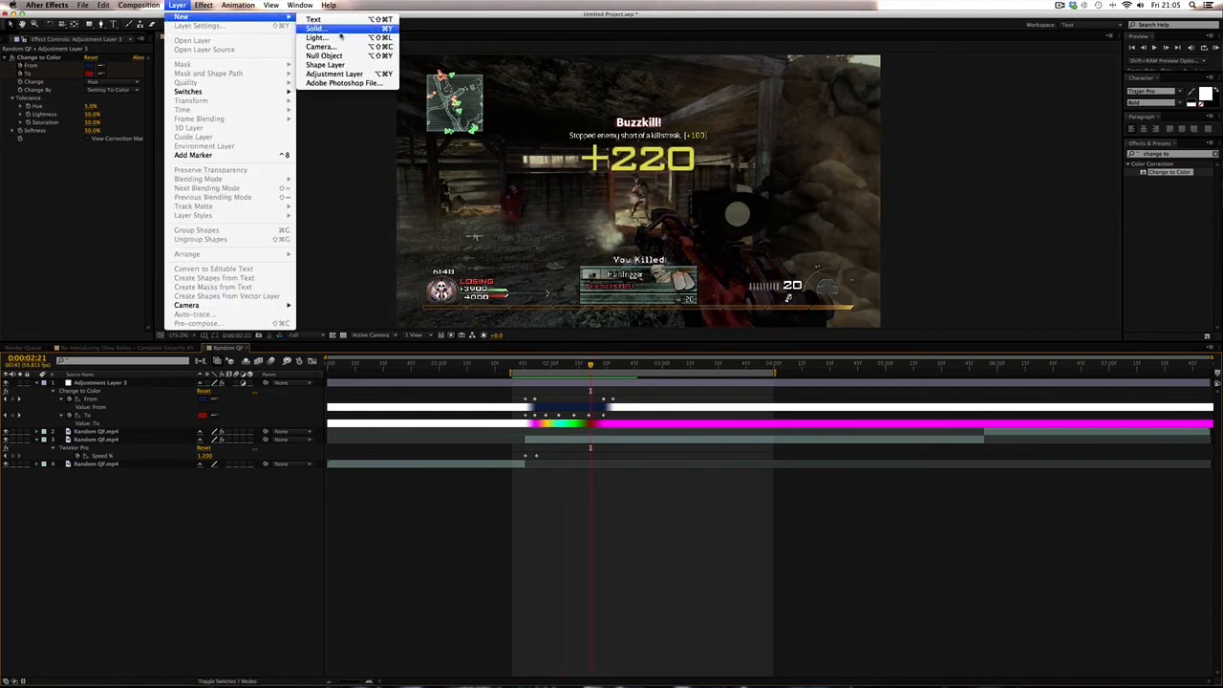
click(337, 27)
key(Return)
key(p)
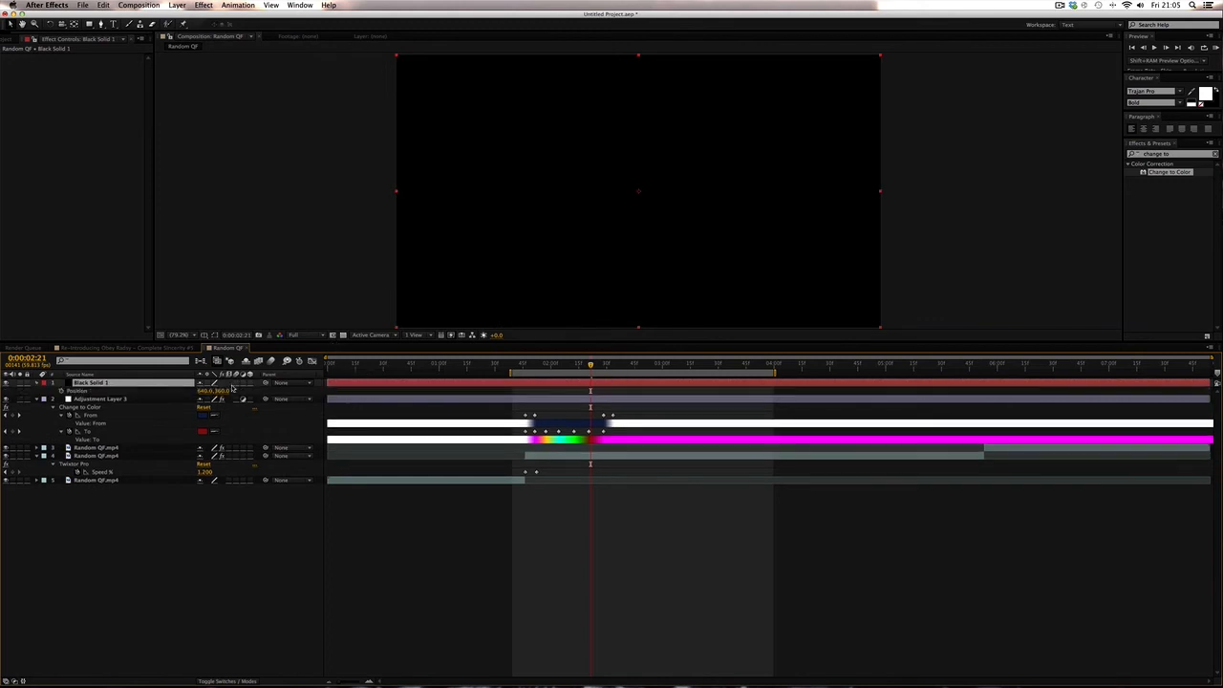
drag(224, 391, 551, 389)
key(Delete)
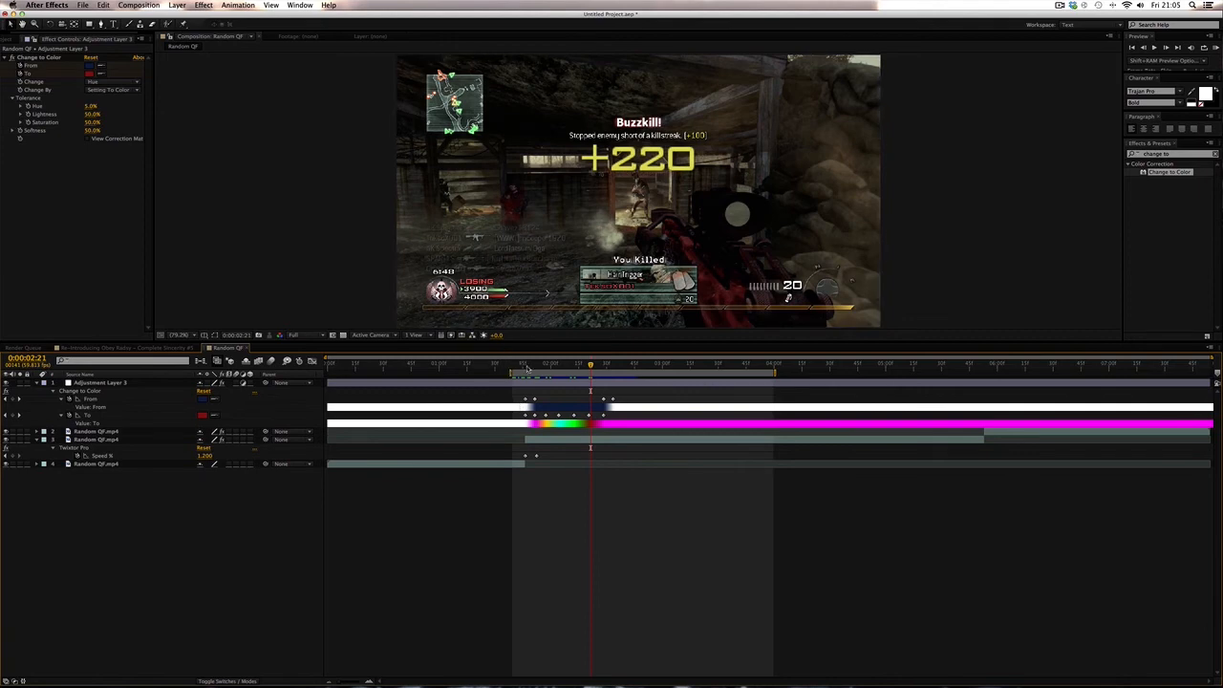
- Zoom into the viewer and scrub frames to inspect the recoloured gun closely
drag(529, 369, 547, 368)
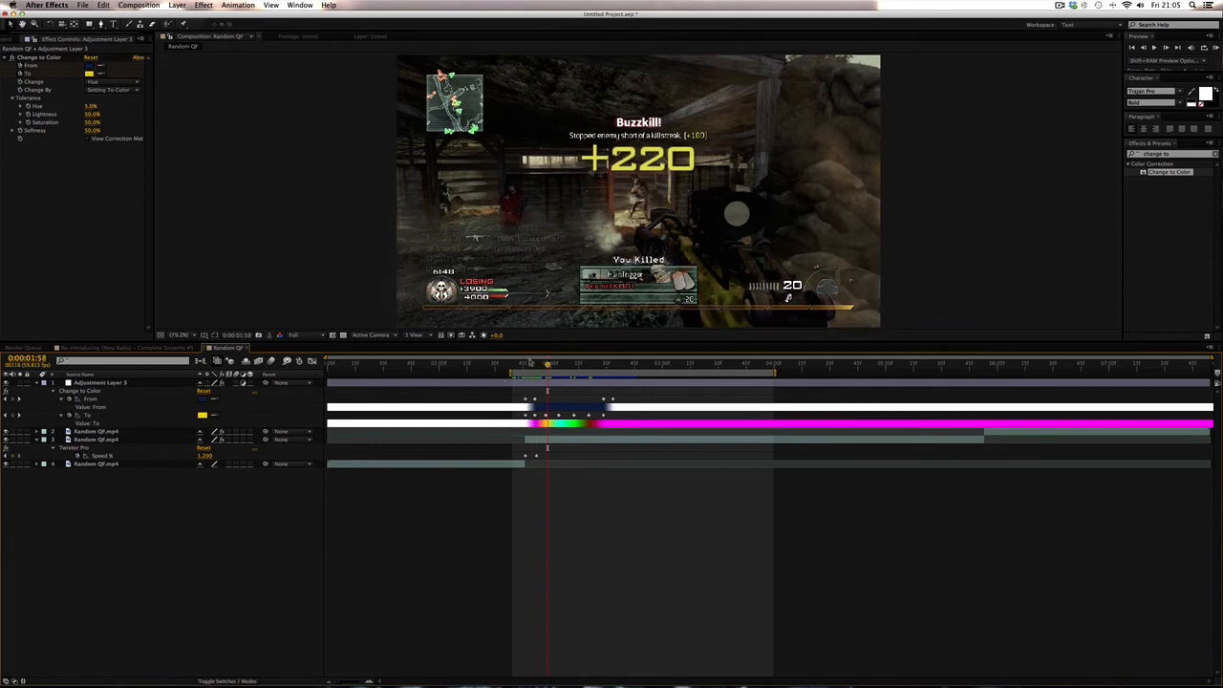
drag(530, 364, 534, 366)
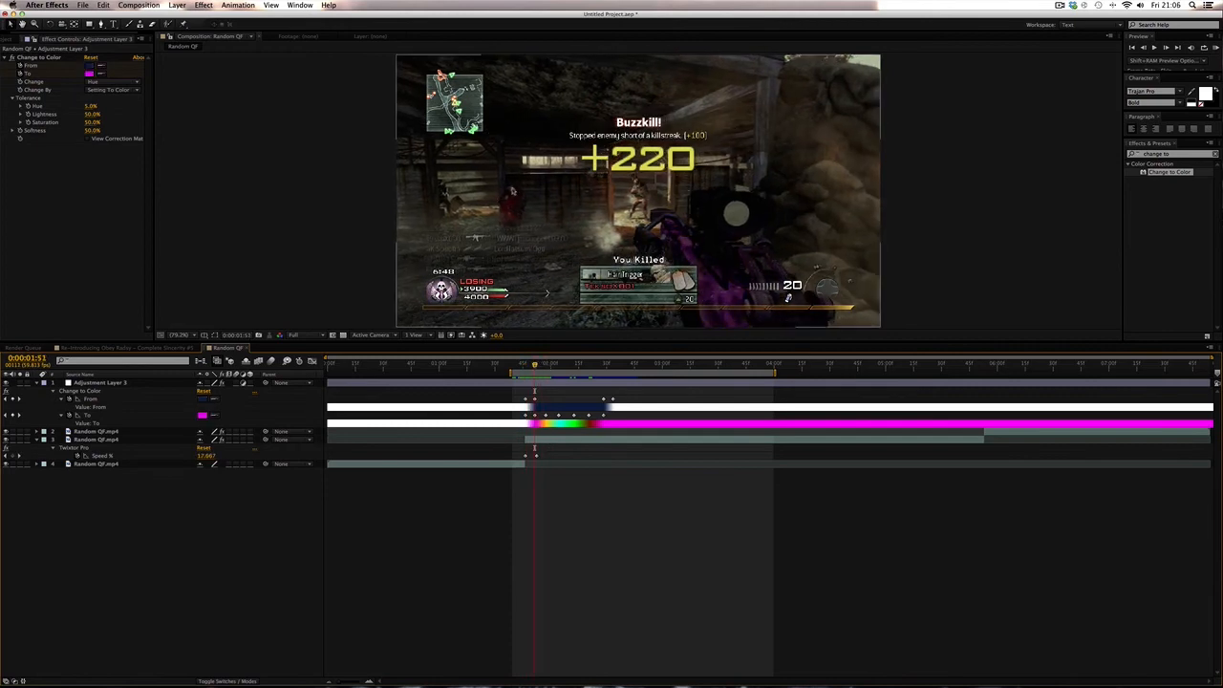
scroll(514, 218, up, 2)
scroll(514, 218, up, 1)
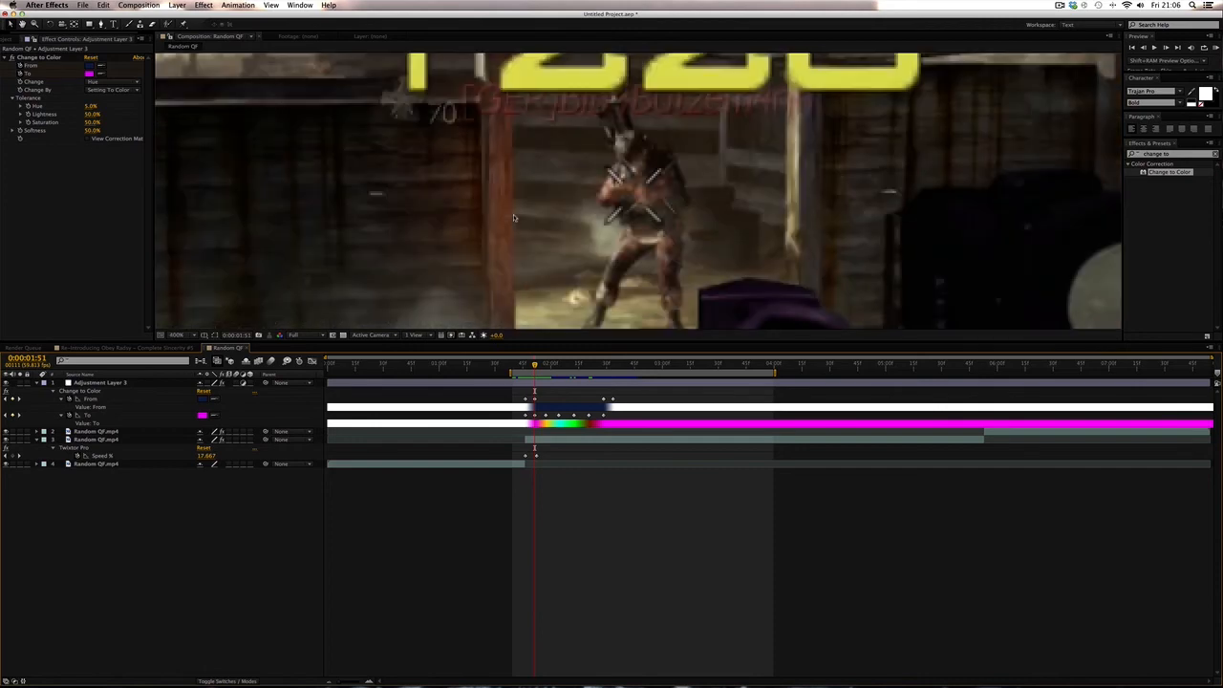
drag(491, 202, 1070, 197)
drag(873, 195, 882, 198)
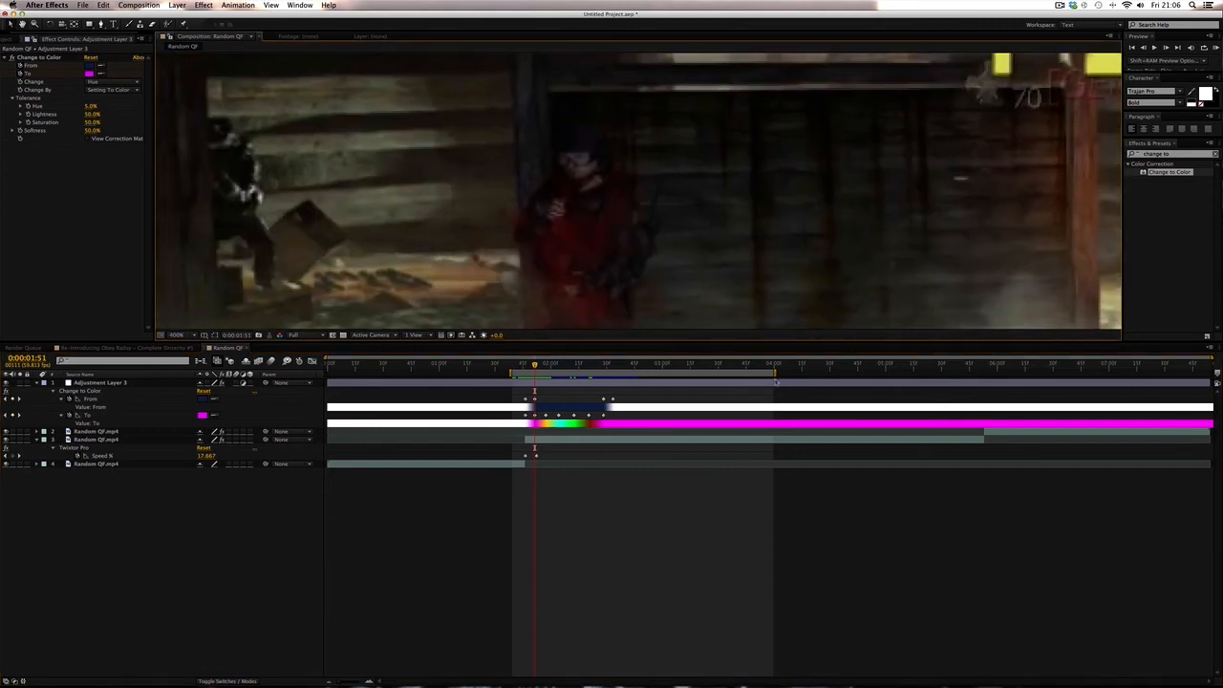
drag(530, 365, 578, 367)
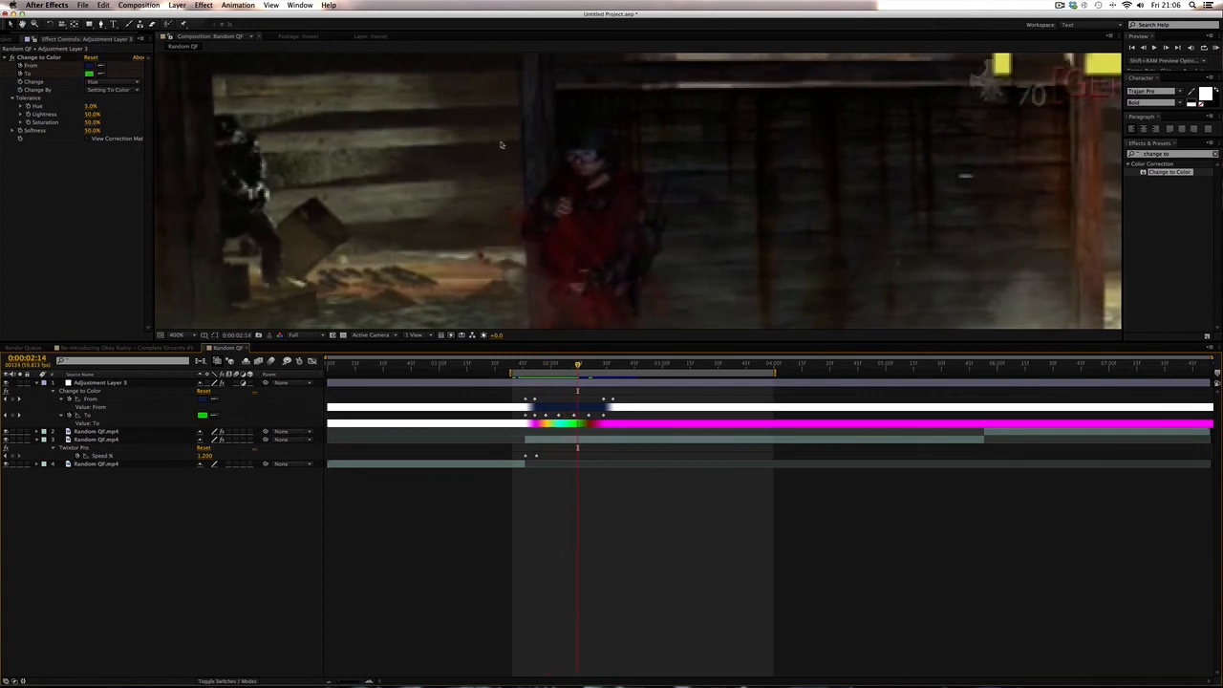
click(176, 336)
click(191, 484)
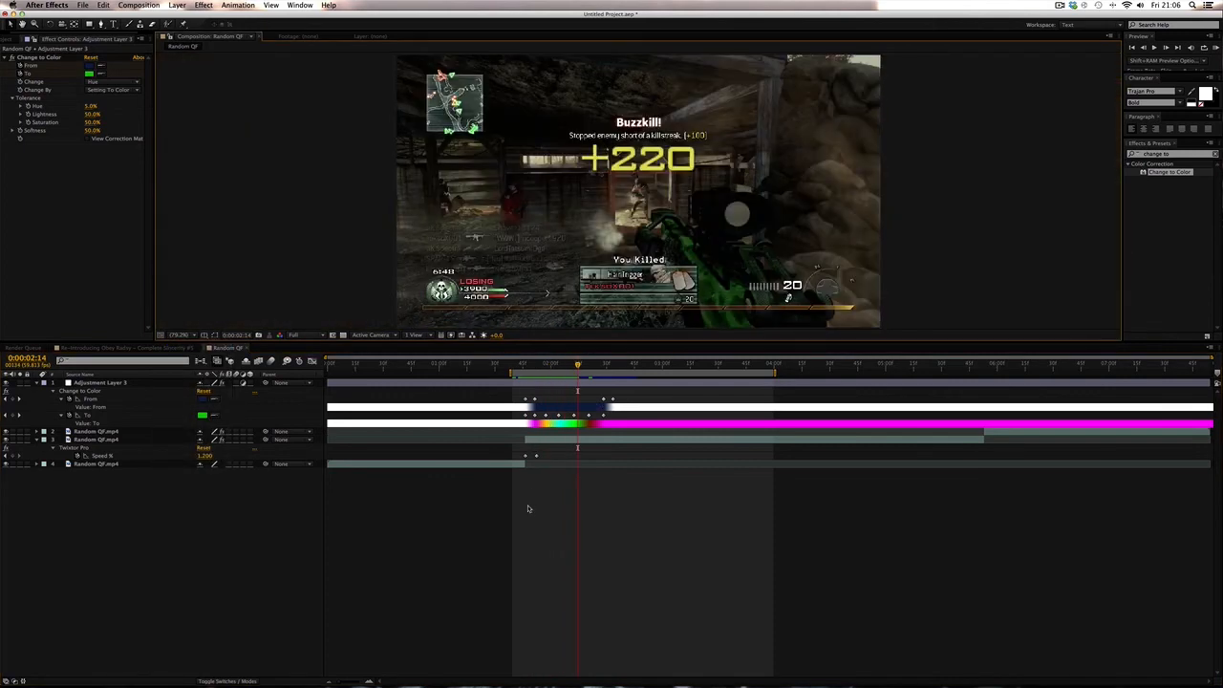
- Select all From and To colour keyframes and apply Easy Ease to them
drag(514, 367, 557, 367)
drag(632, 392, 511, 418)
right_click(526, 417)
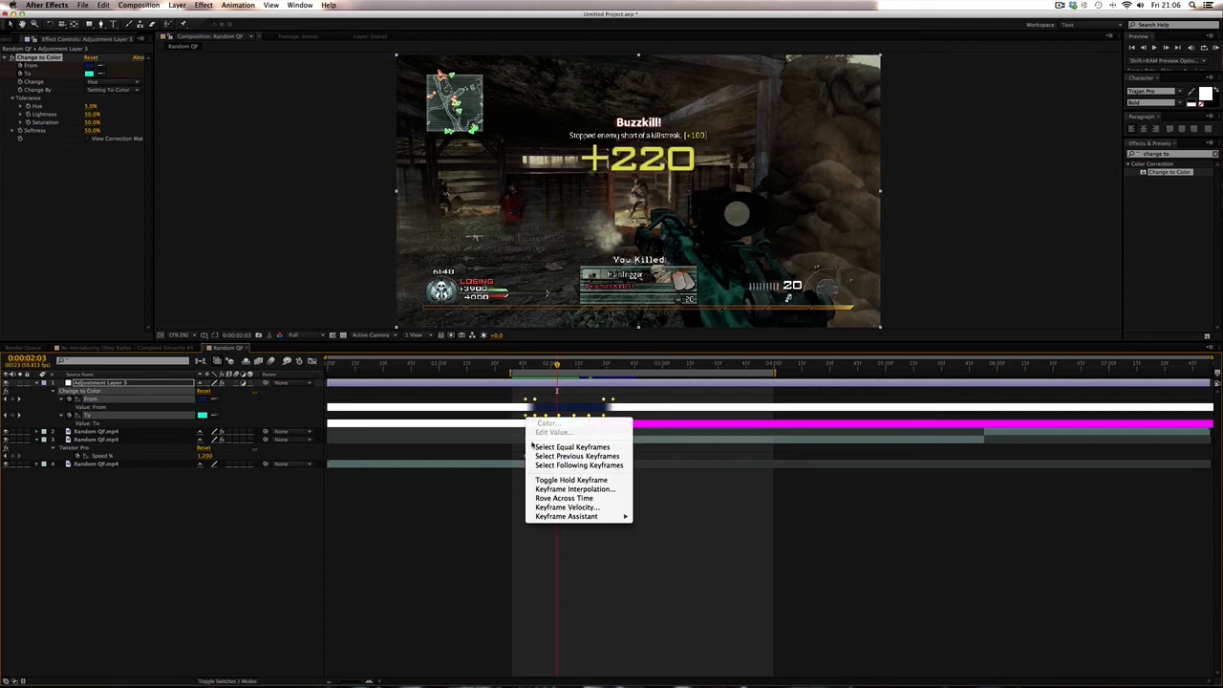
mouse_move(563, 517)
click(664, 534)
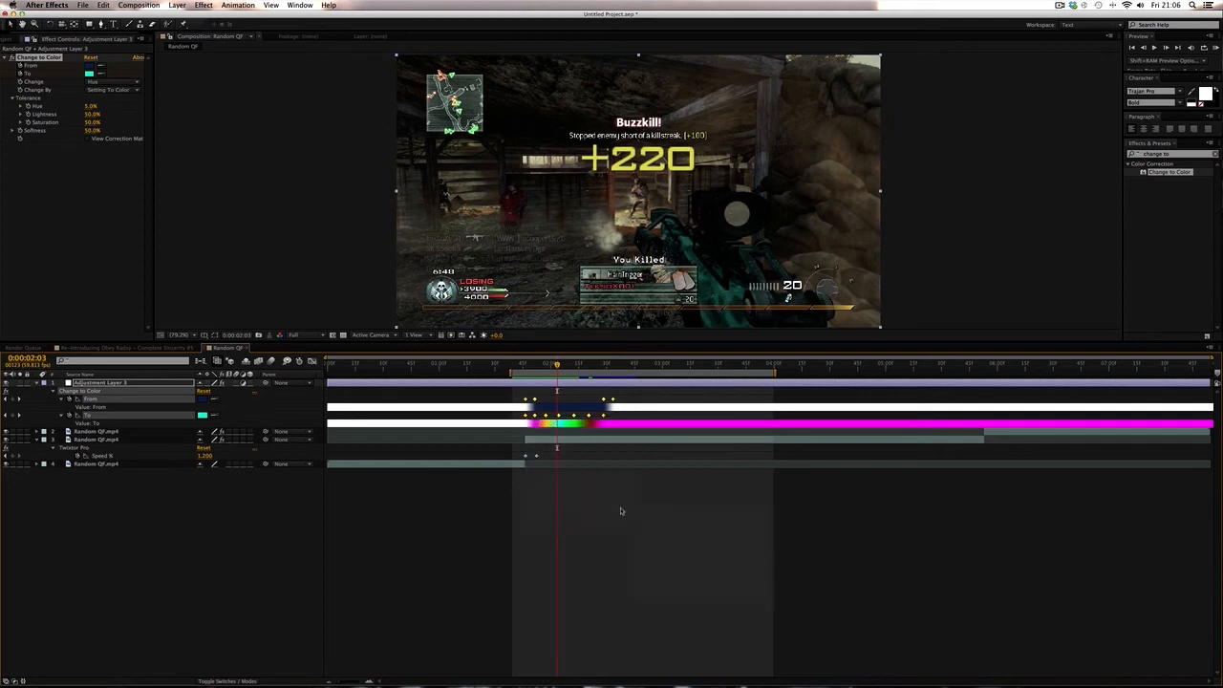
- RAM preview and scrub the eased colour animation to review it
click(1215, 48)
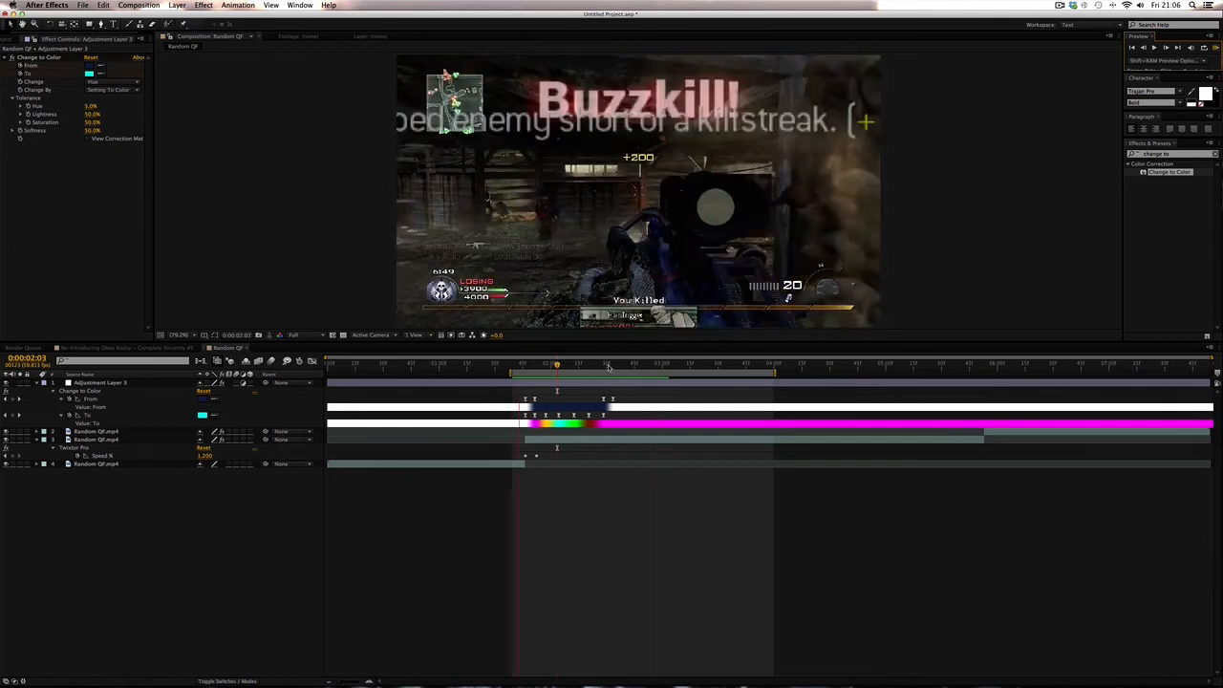
drag(584, 363, 525, 365)
click(525, 416)
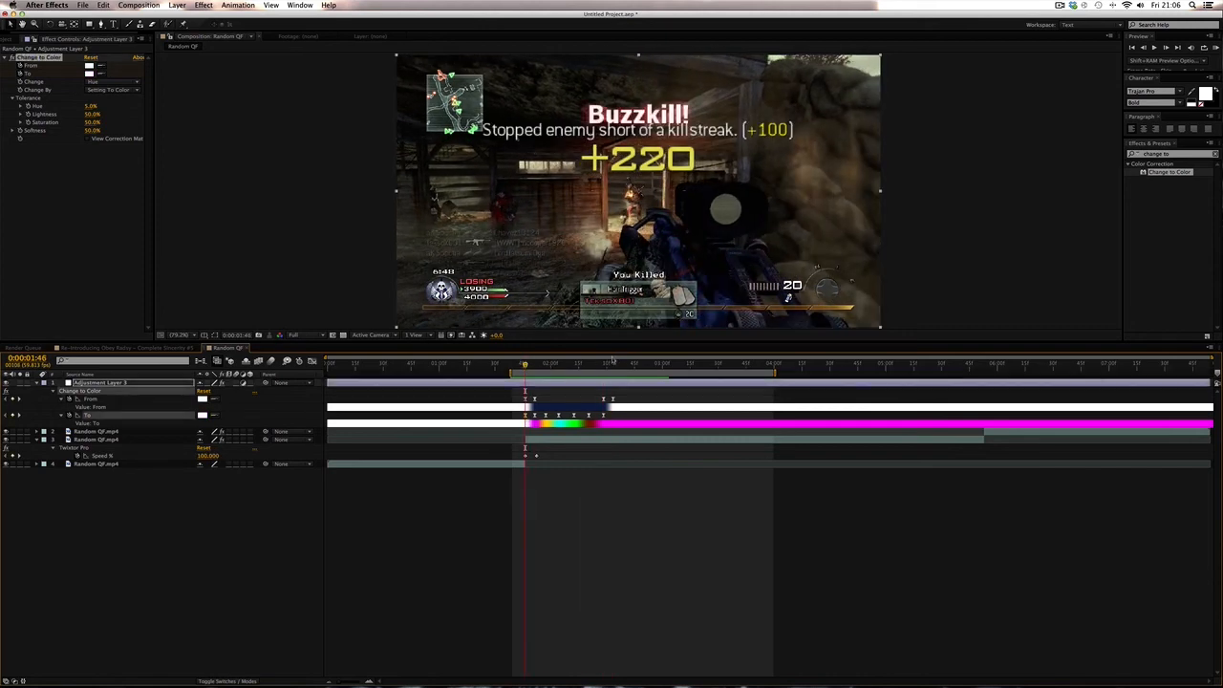
click(613, 364)
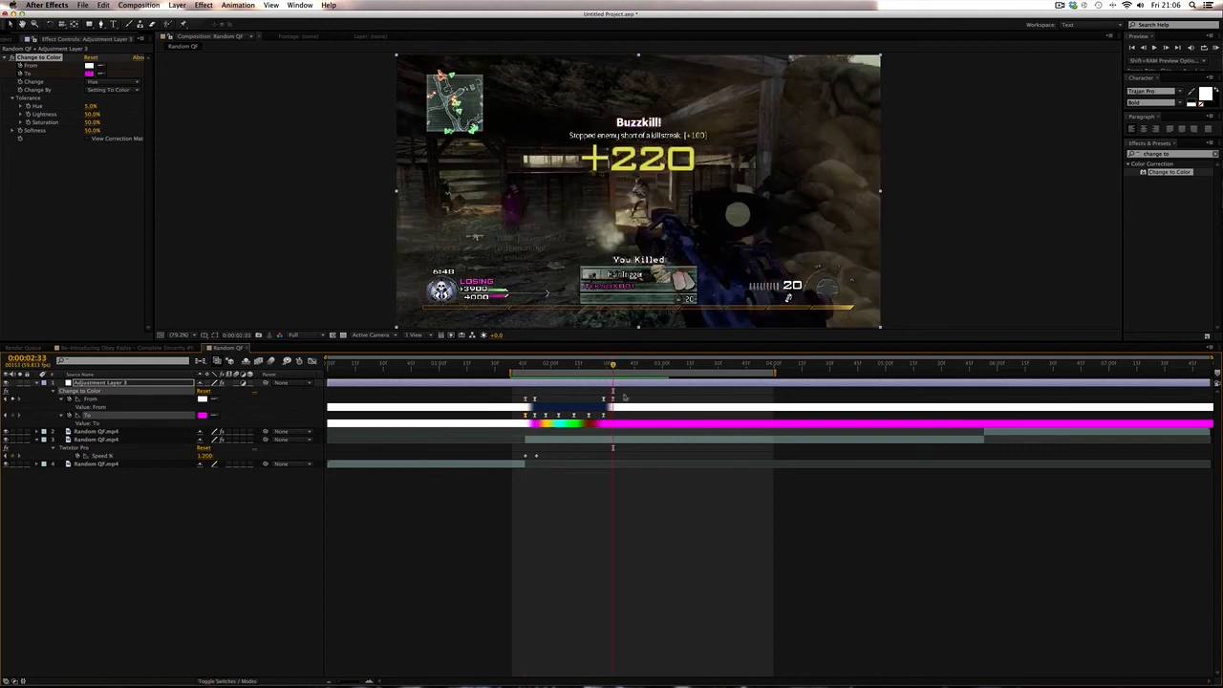
click(631, 533)
drag(612, 365, 599, 365)
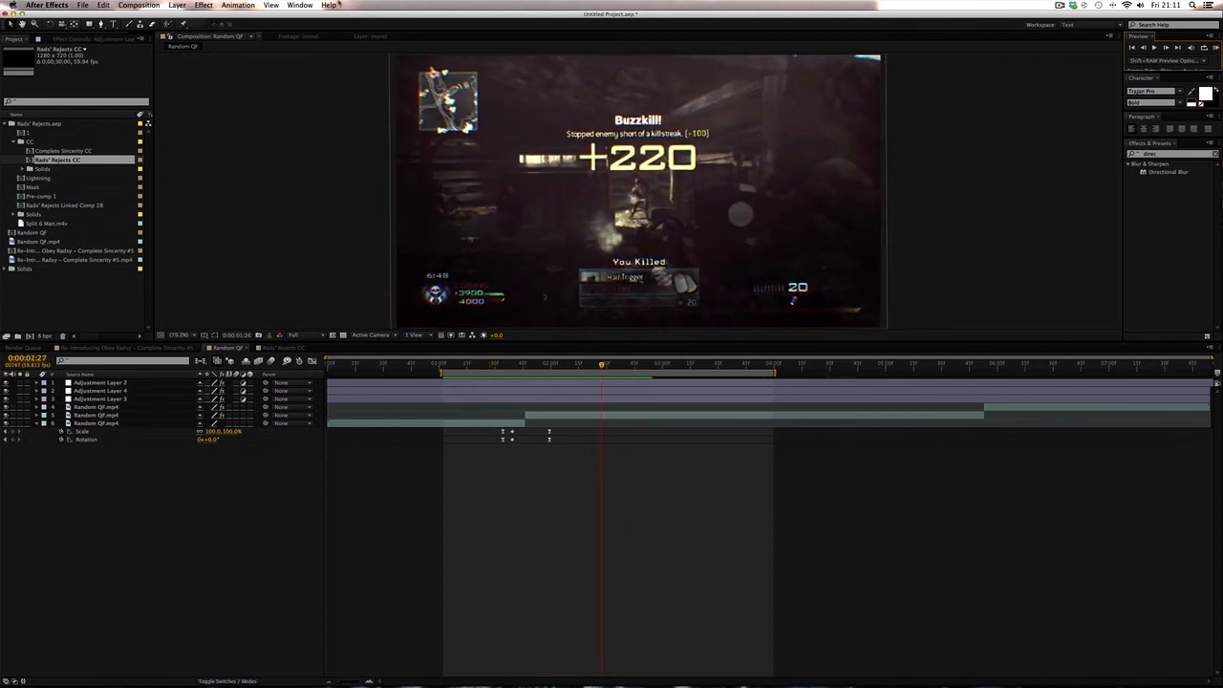
- Scrub through the finished montage timeline in the other project to review the effects
click(140, 300)
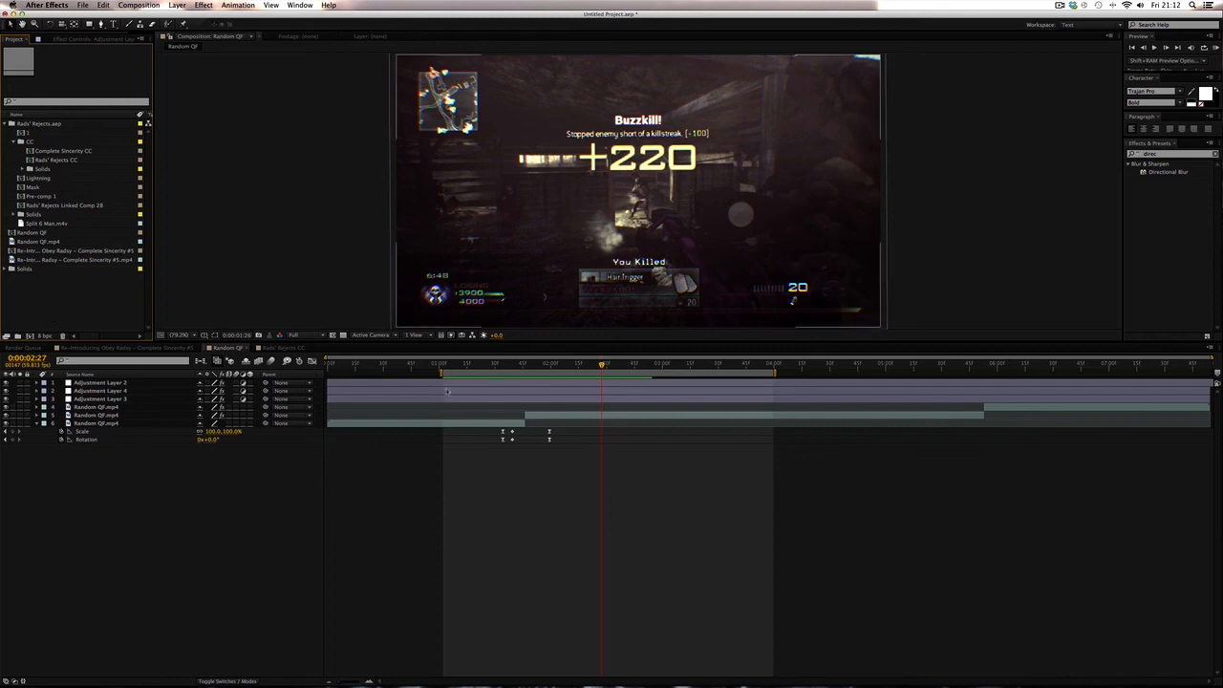
click(522, 367)
drag(523, 380, 476, 373)
click(478, 383)
click(494, 513)
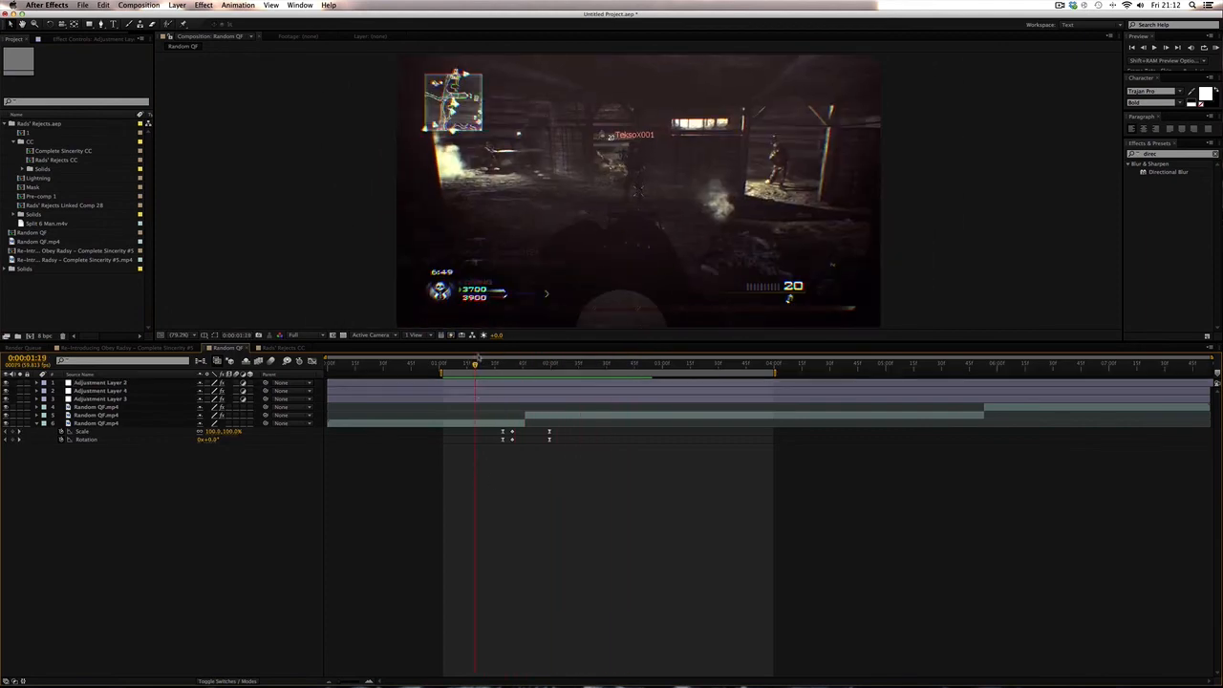
click(502, 375)
drag(502, 377, 582, 365)
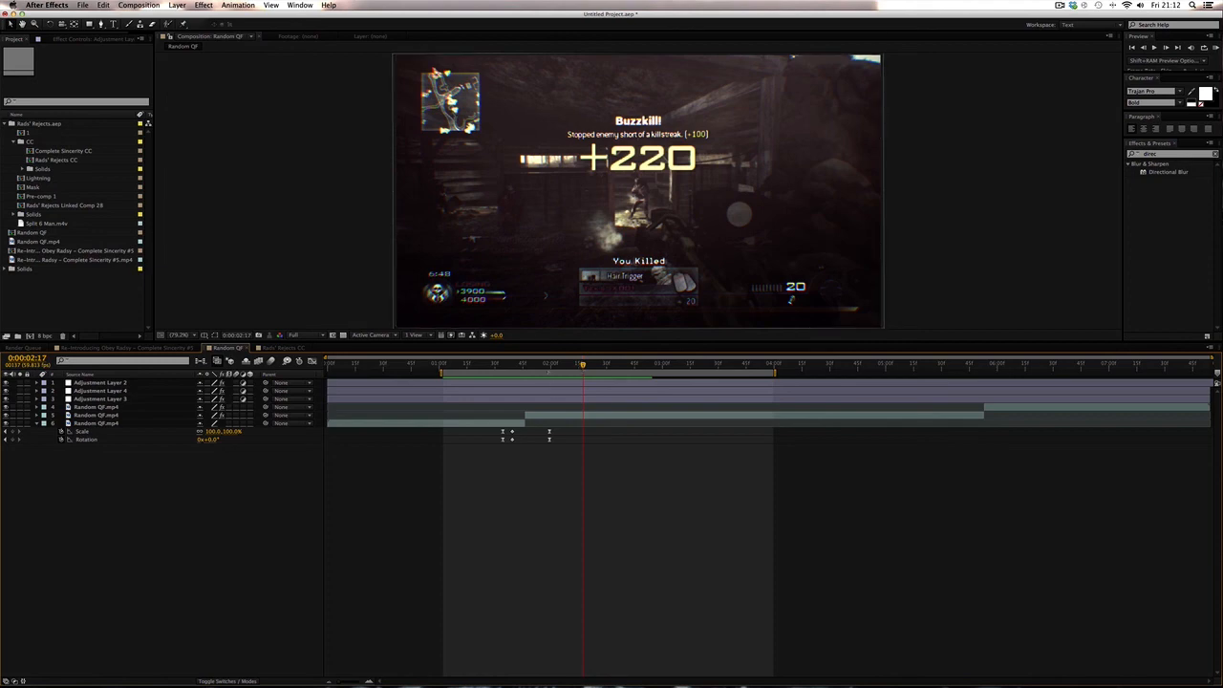
click(535, 365)
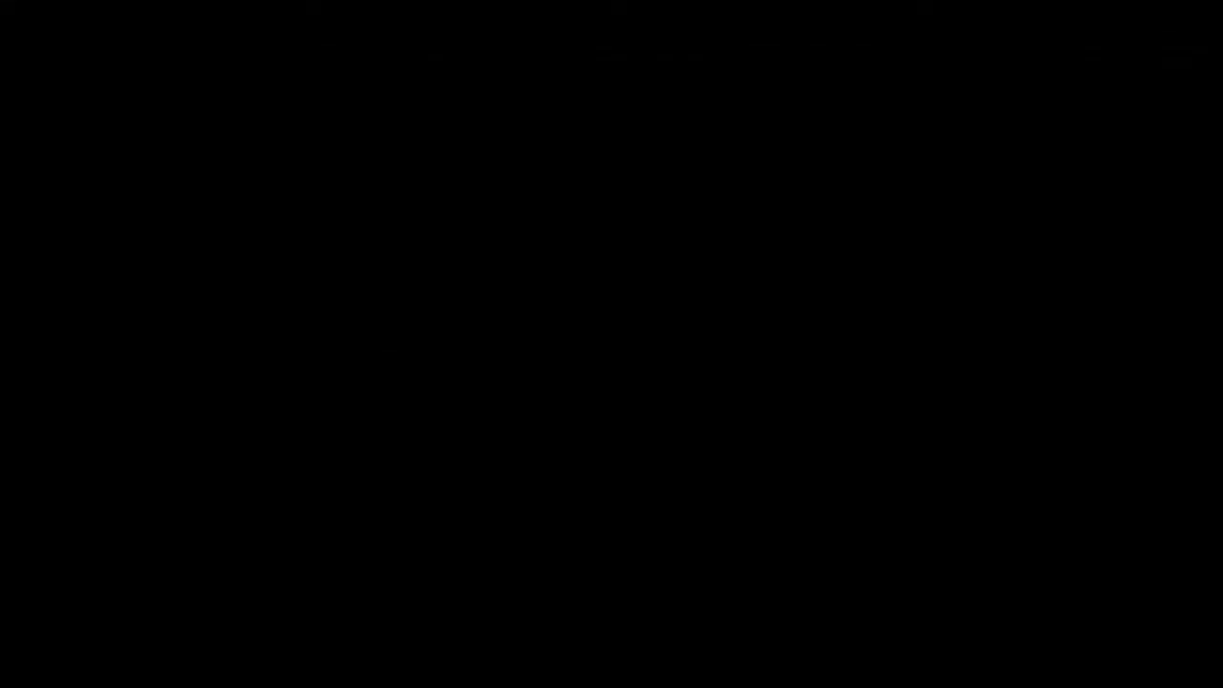